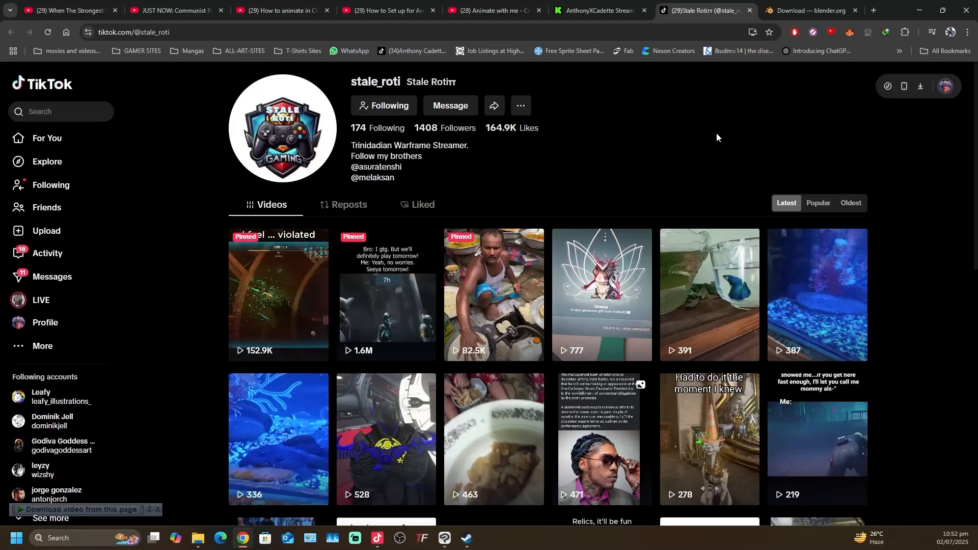
Switch from the browser to Clip Studio Paint and delete the two selection icons (deselect and invert selection) from the command bar.
left_click(922, 11)
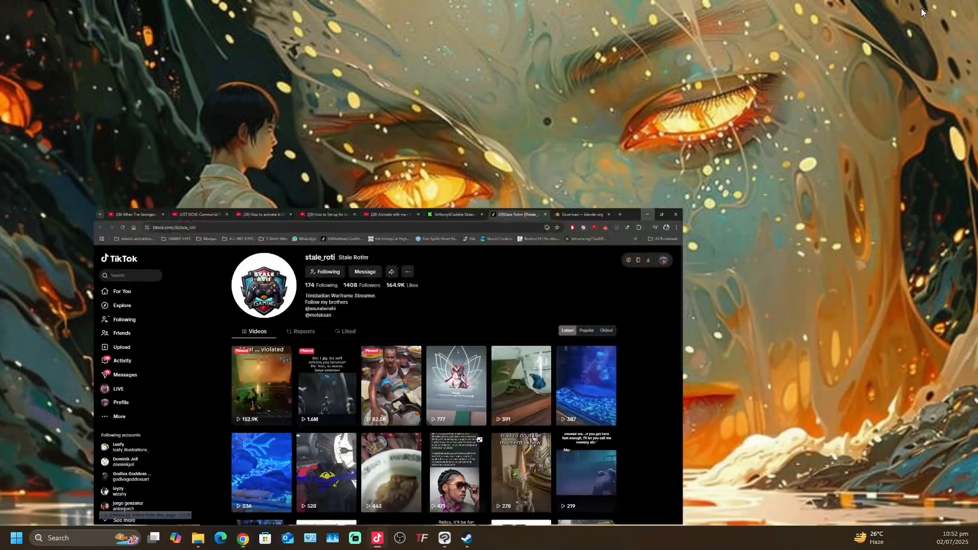
left_click(445, 538)
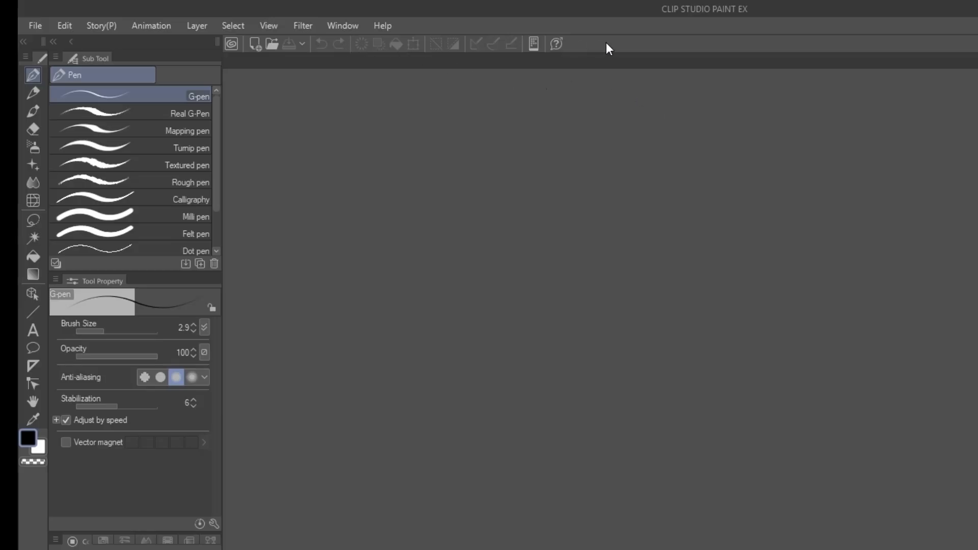
right_click(457, 45)
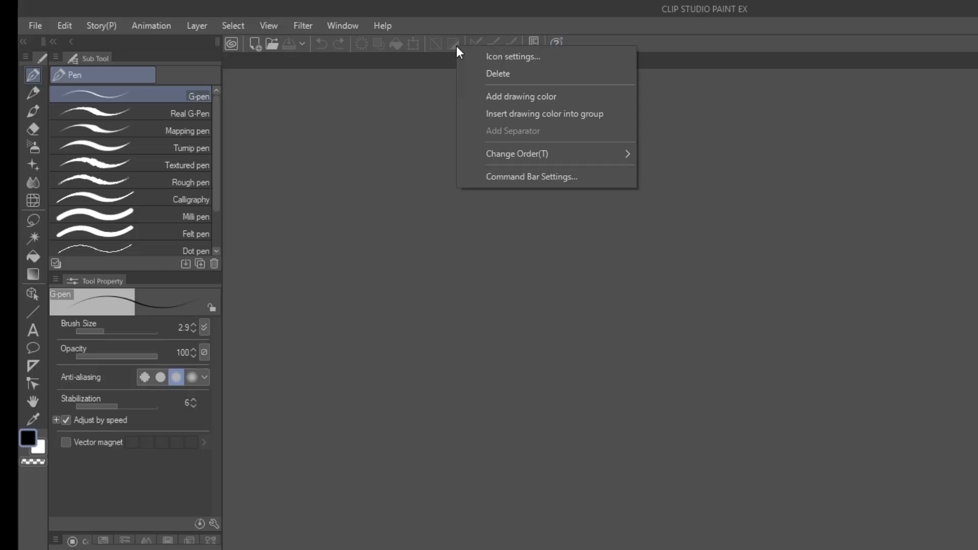
left_click(490, 71)
right_click(434, 47)
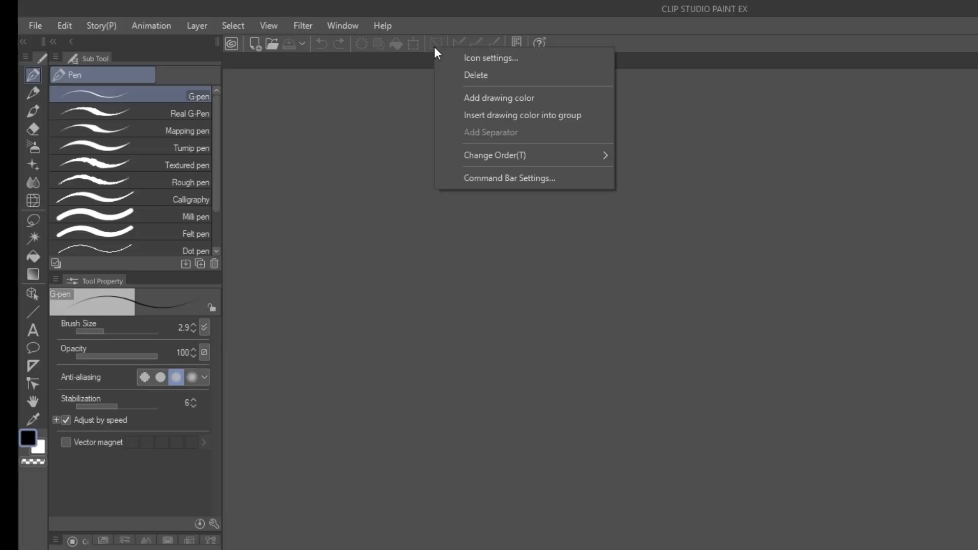
left_click(473, 72)
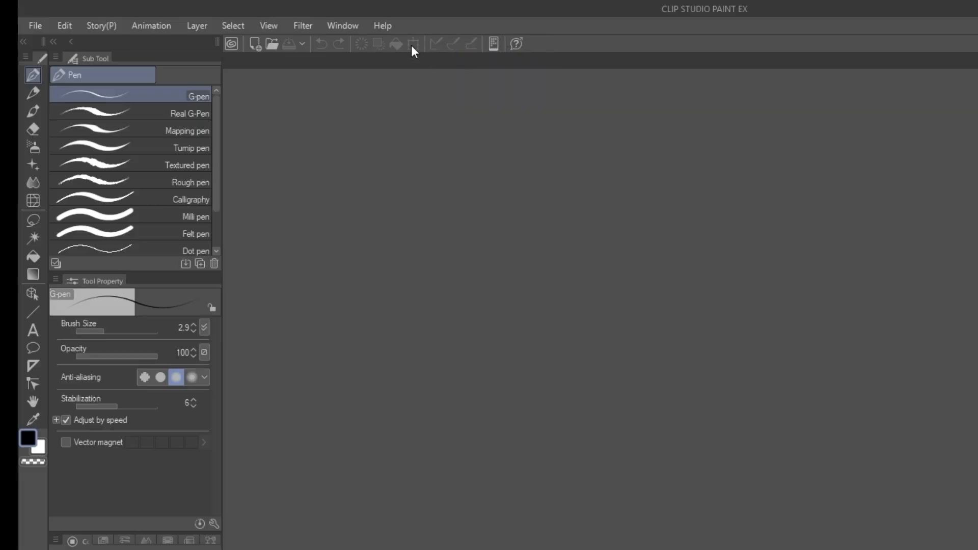
Delete the scale/rotate, fill, clear-outside-selection and clear icons from the command bar, keeping the ruler snap icons.
right_click(411, 45)
left_click(439, 72)
right_click(395, 48)
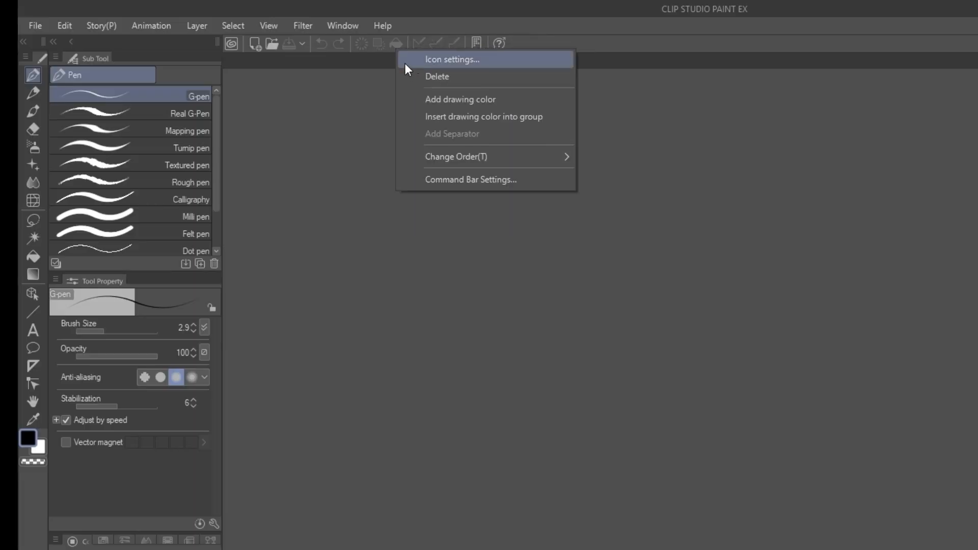
left_click(437, 76)
right_click(376, 44)
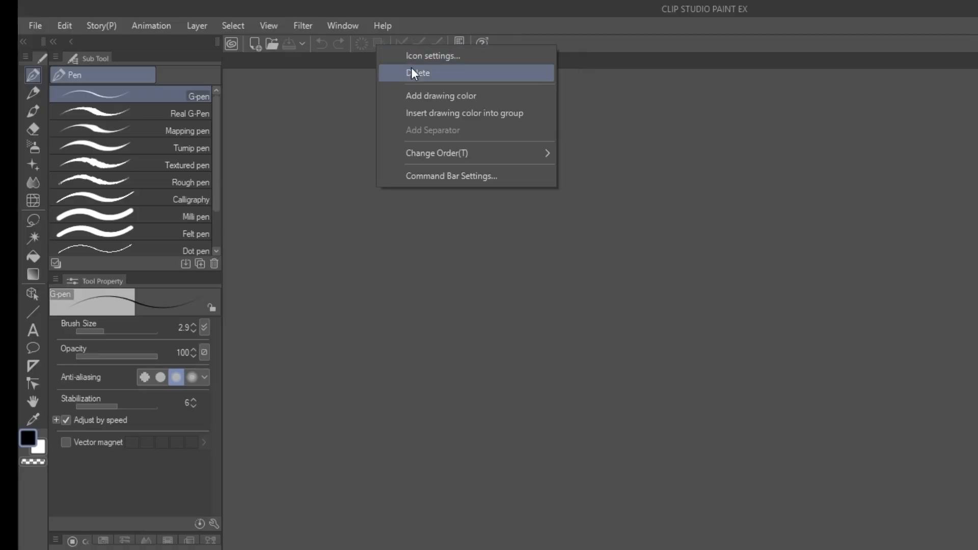
left_click(412, 71)
right_click(365, 44)
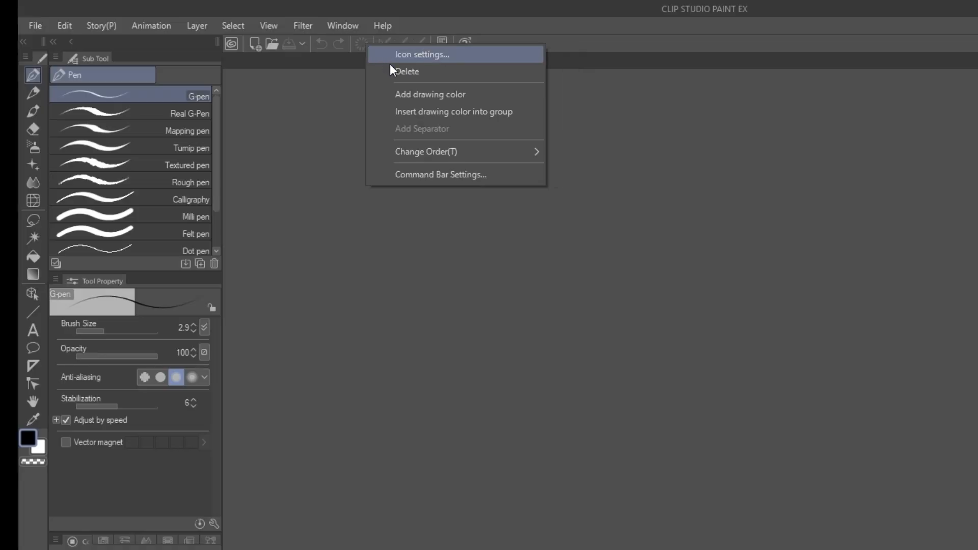
left_click(402, 70)
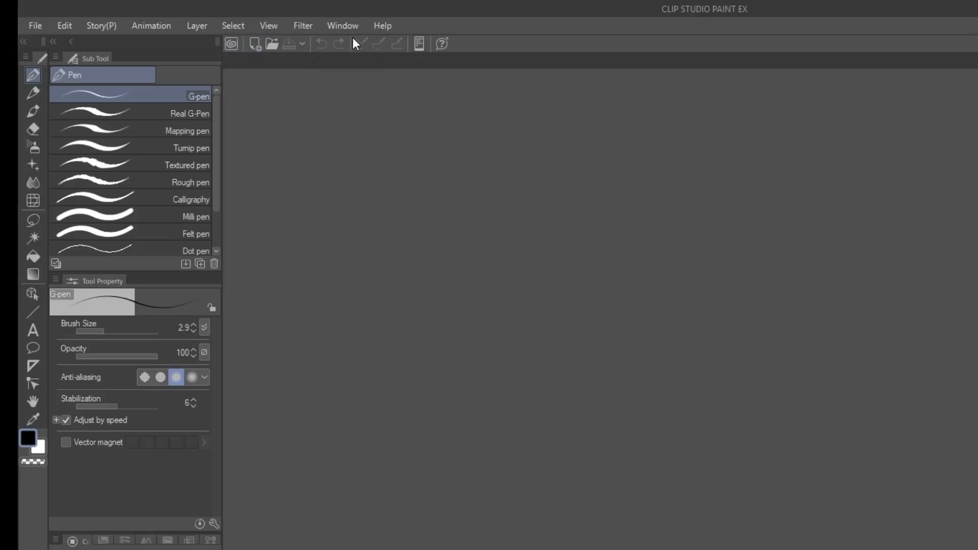
right_click(468, 48)
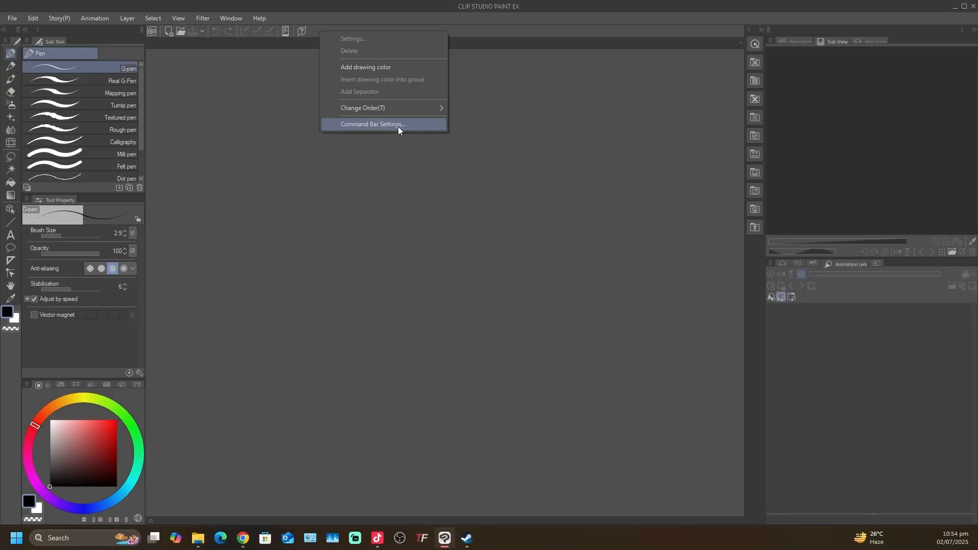
left_click(397, 125)
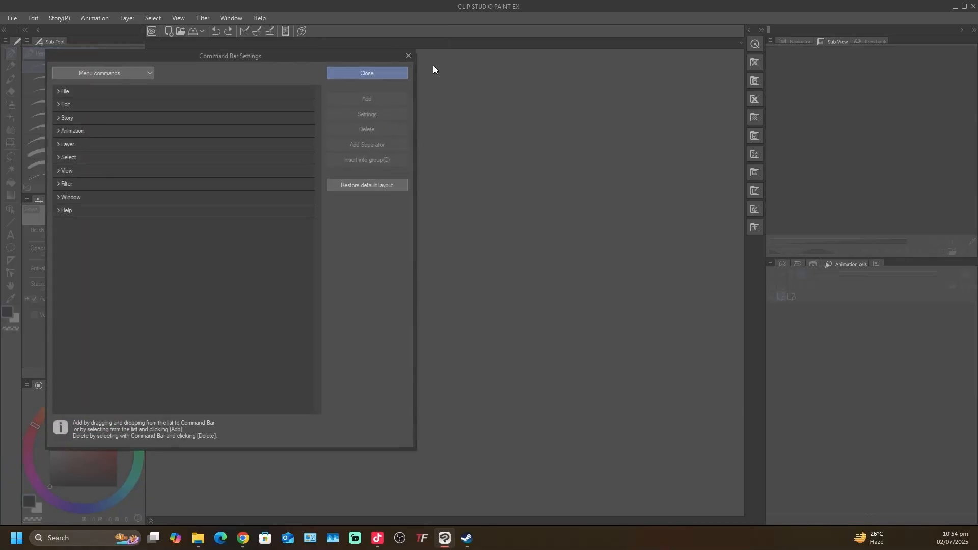
left_click(409, 54)
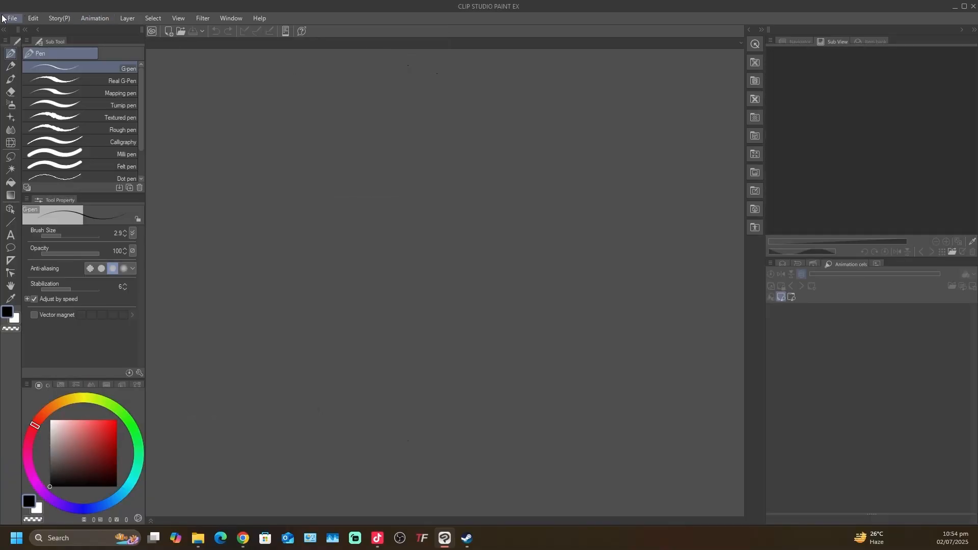
Open the Command Bar Settings and expand the Playback settings group within the Animation menu commands.
left_click(12, 19)
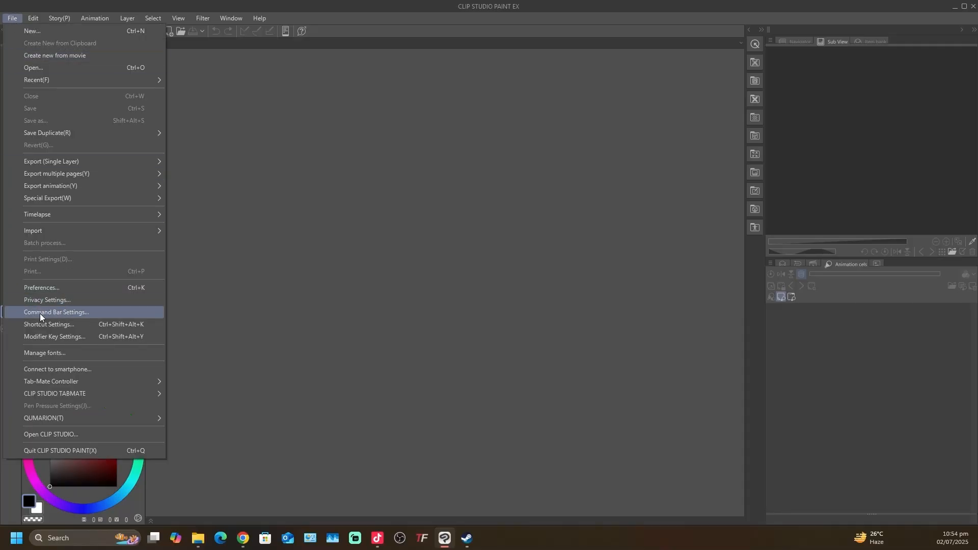
left_click(75, 314)
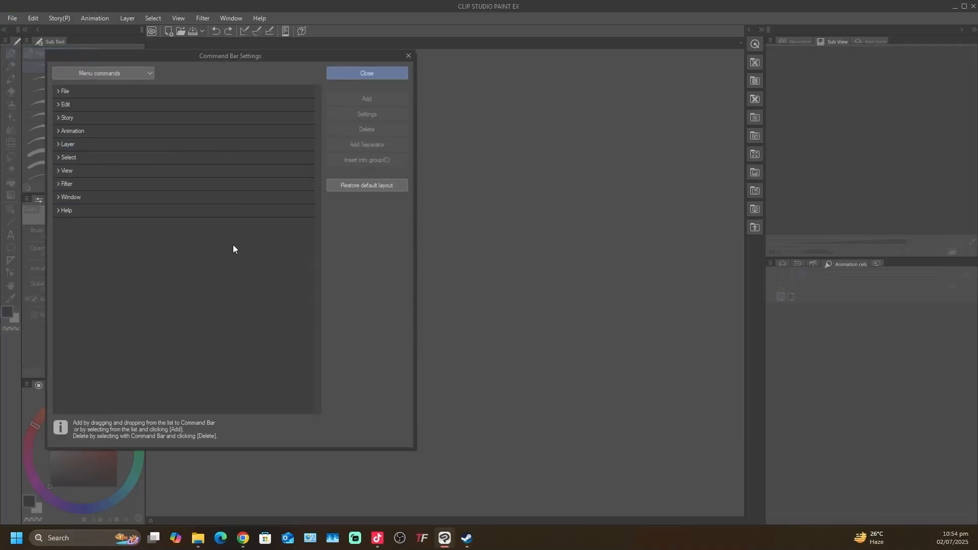
left_click(57, 130)
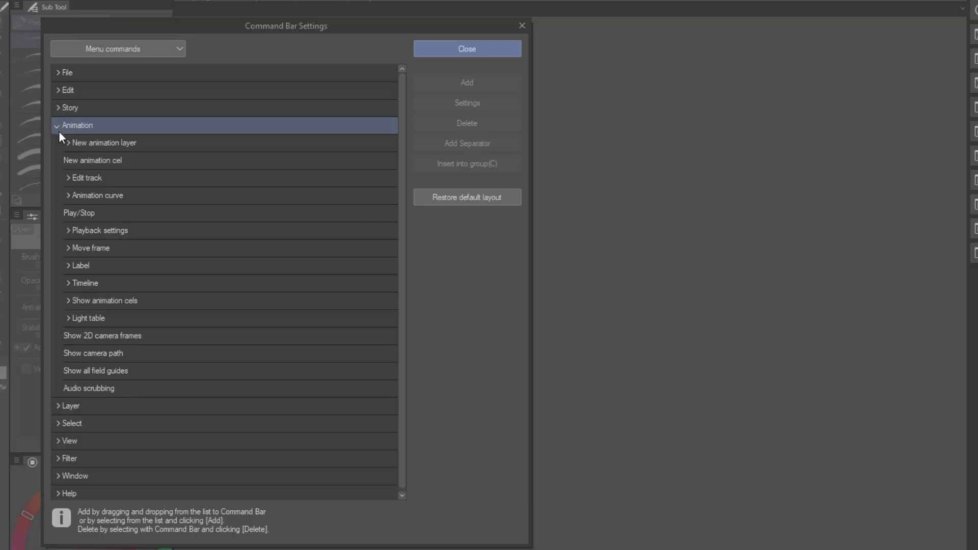
left_click(177, 199)
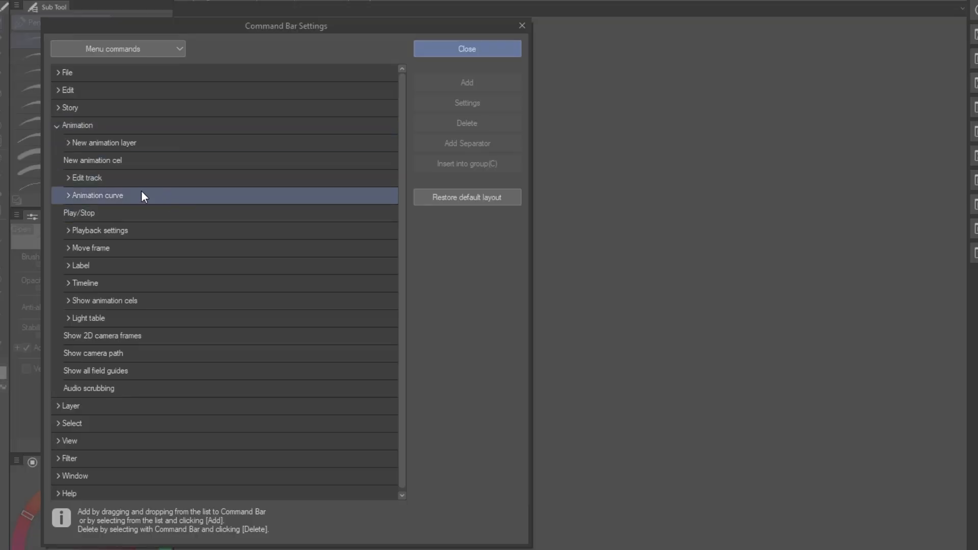
left_click(115, 173)
left_click(131, 160)
left_click(115, 177)
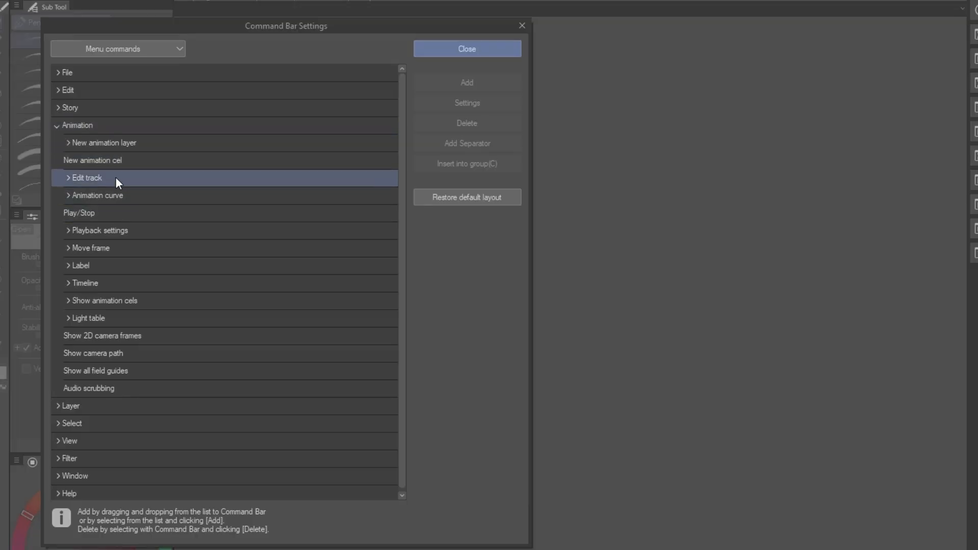
left_click(90, 213)
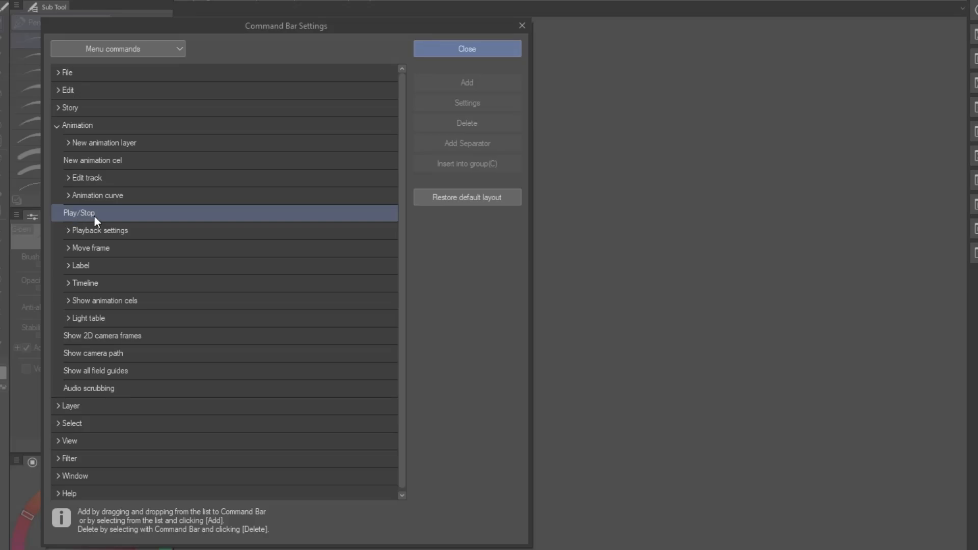
left_click(72, 197)
left_click(81, 214)
left_click(84, 230)
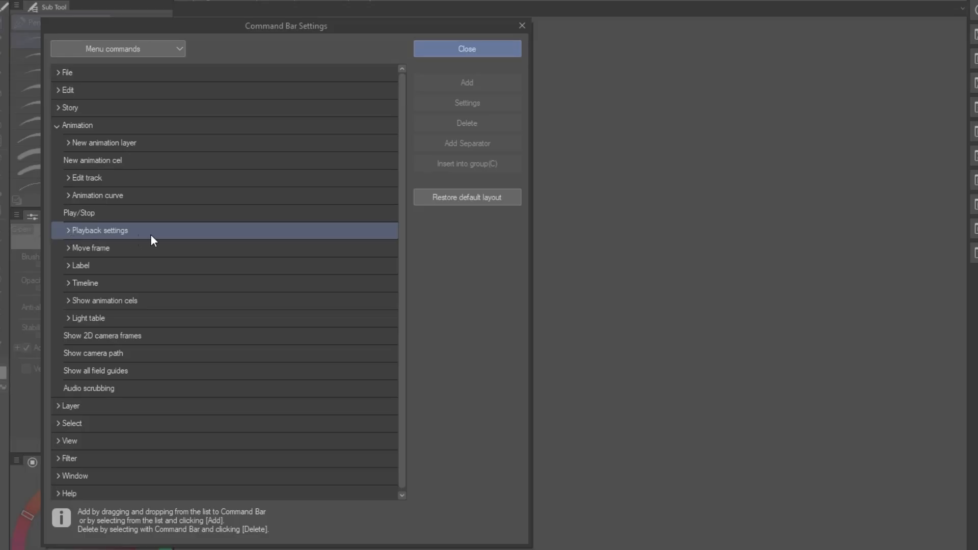
left_click(68, 229)
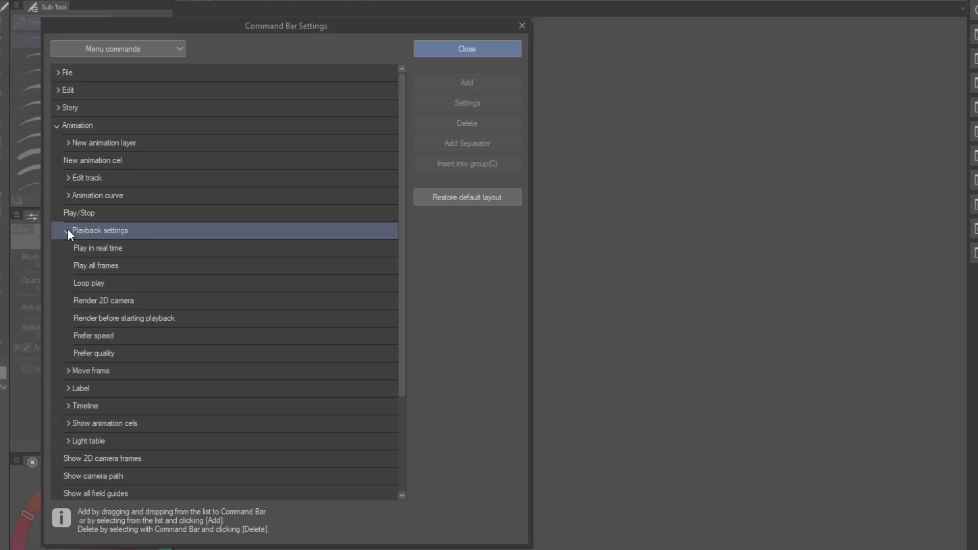
Examine the available Playback settings commands, from Play in real time through Prefer quality.
left_click(106, 253)
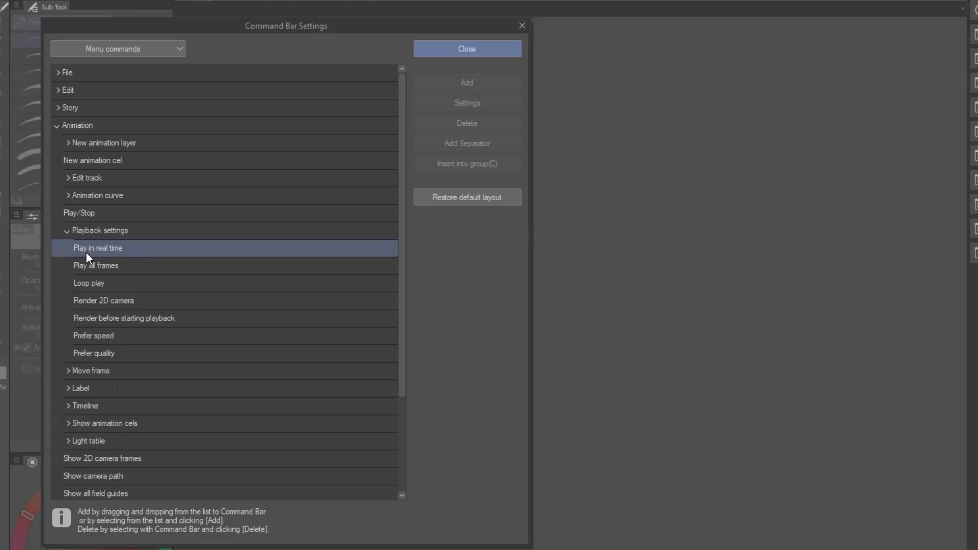
left_click(89, 268)
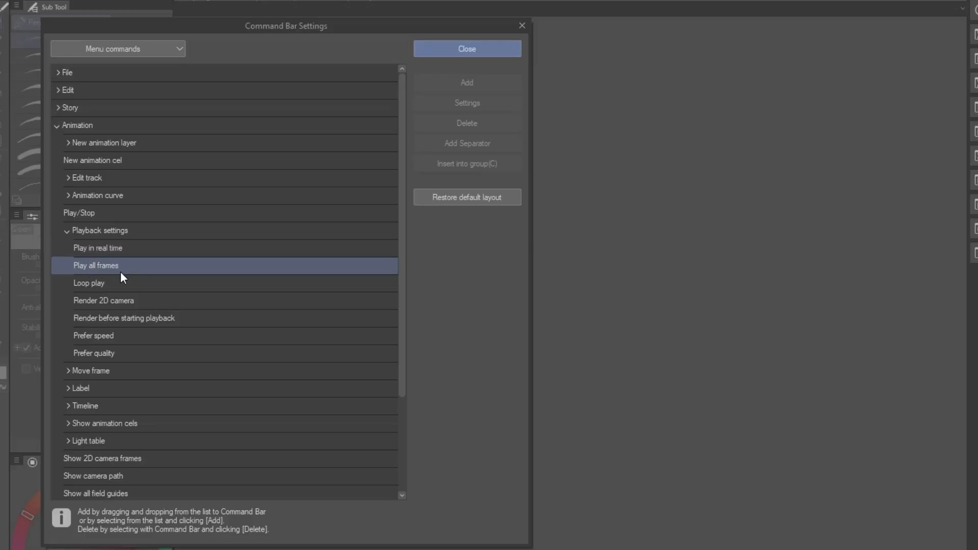
left_click(75, 287)
left_click(86, 306)
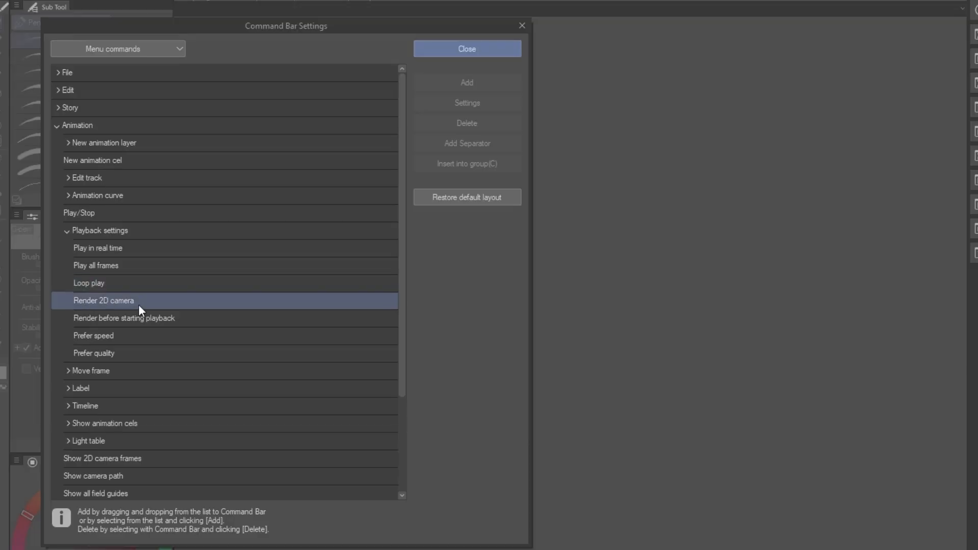
left_click(128, 315)
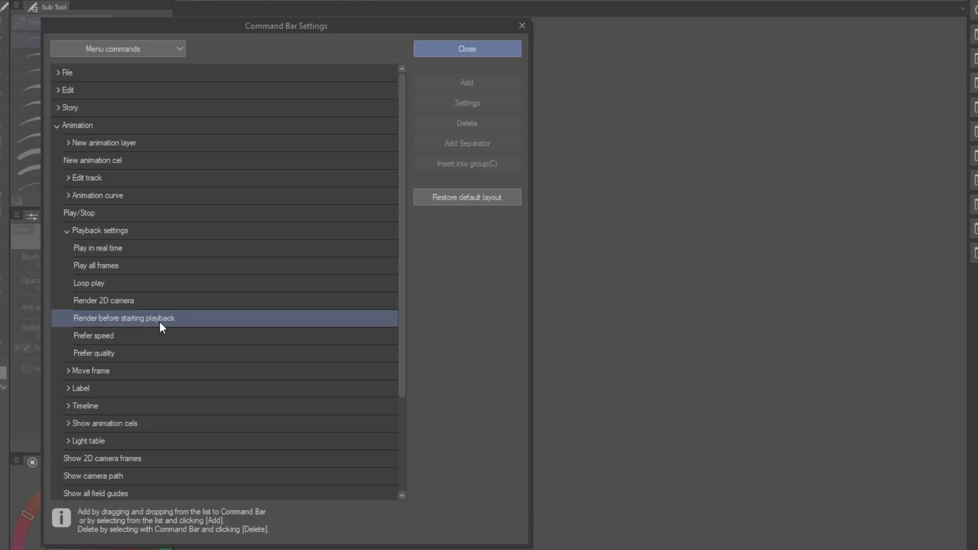
left_click(121, 338)
left_click(112, 357)
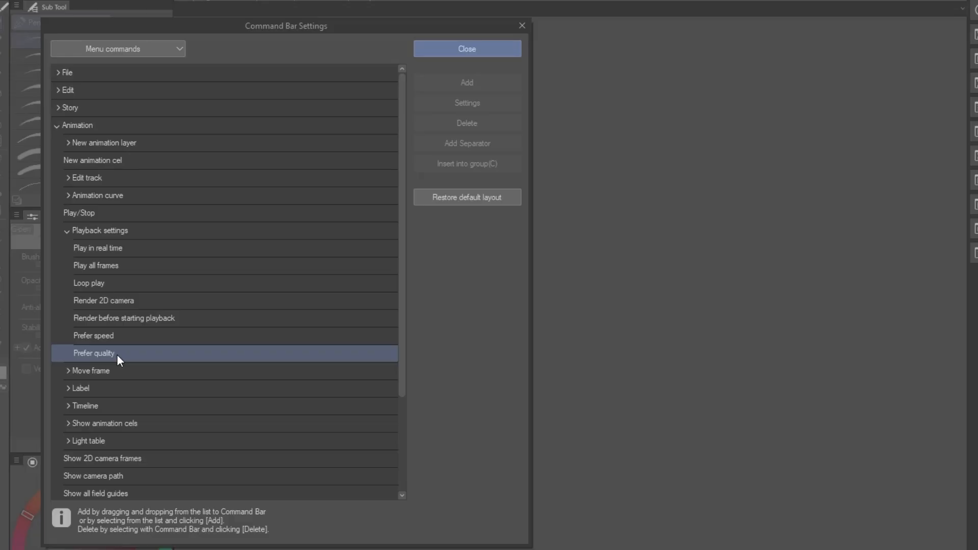
left_click(99, 262)
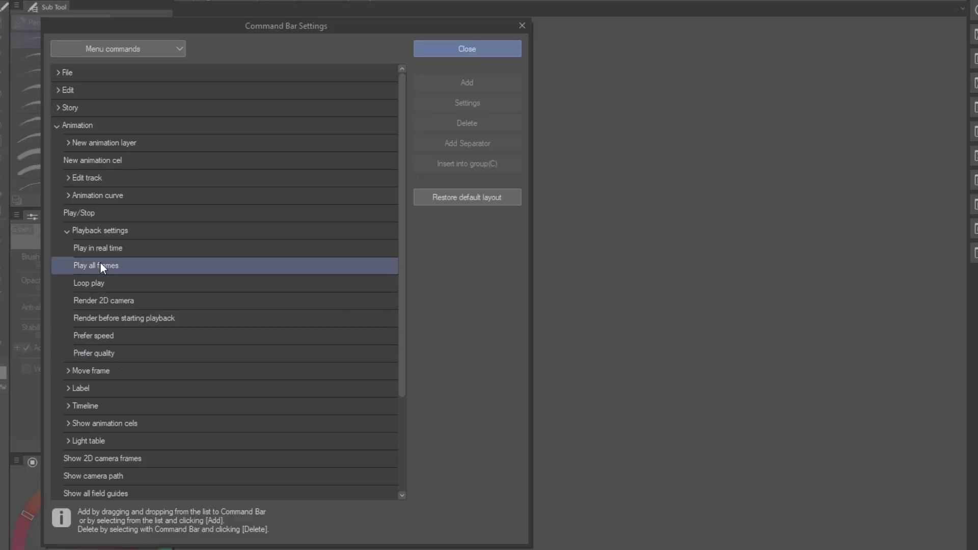
left_click(101, 249)
left_click(76, 264)
left_click(102, 250)
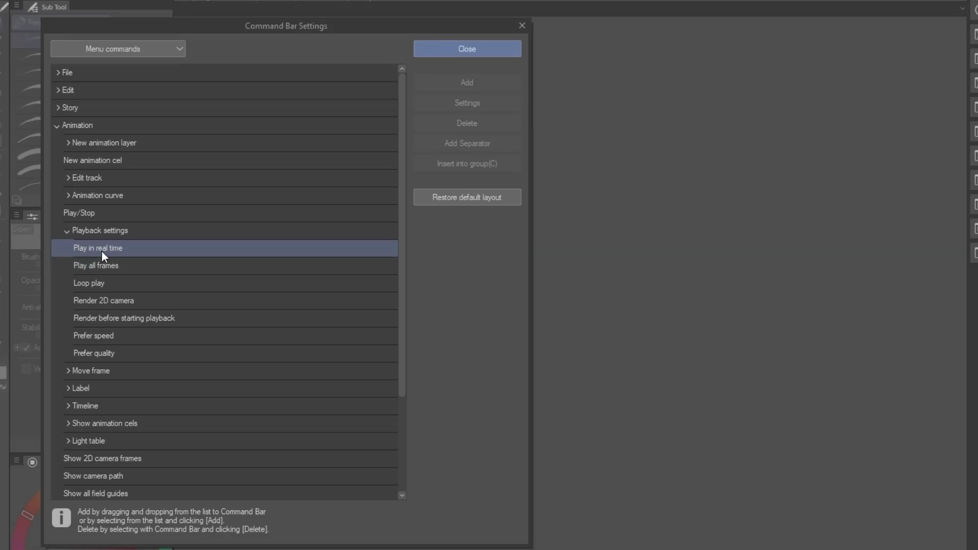
Add the Play in real time and Render before starting playback commands to the command bar.
left_click(127, 247)
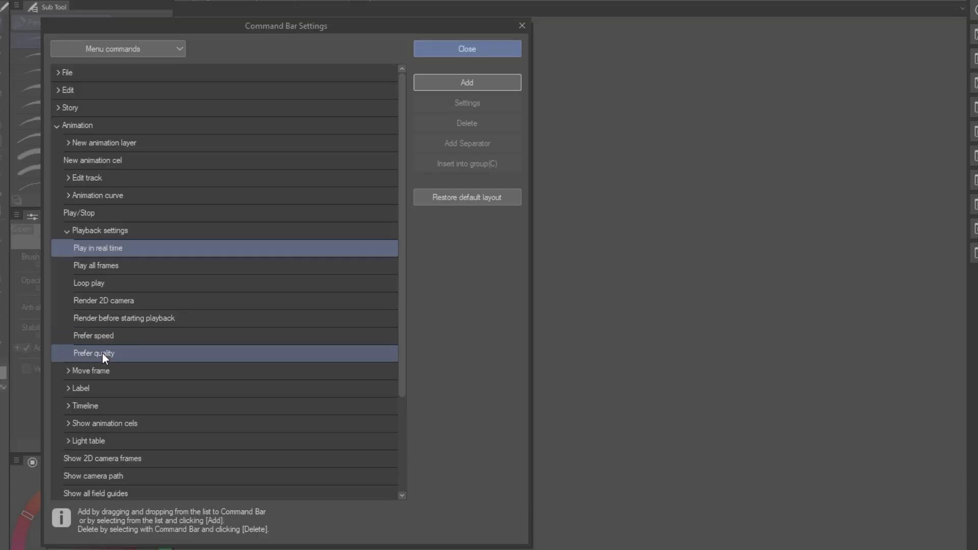
left_click(99, 320)
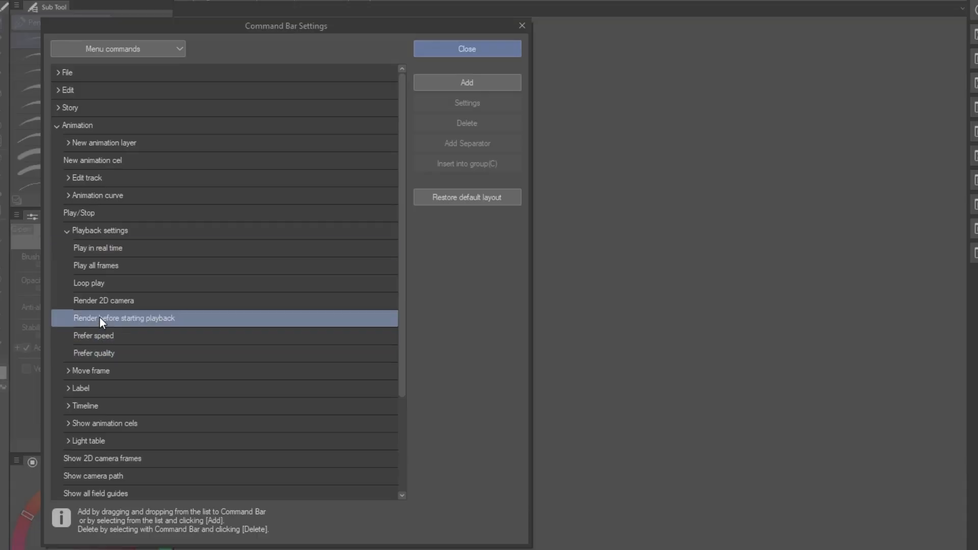
left_click(463, 85)
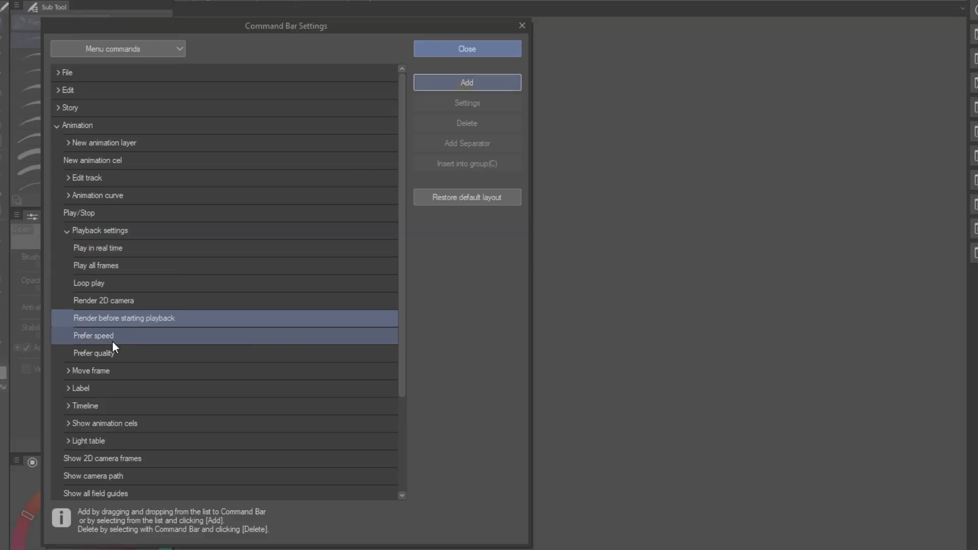
Add the Prefer quality, Play all frames and Prefer speed playback commands to the command bar.
left_click(100, 354)
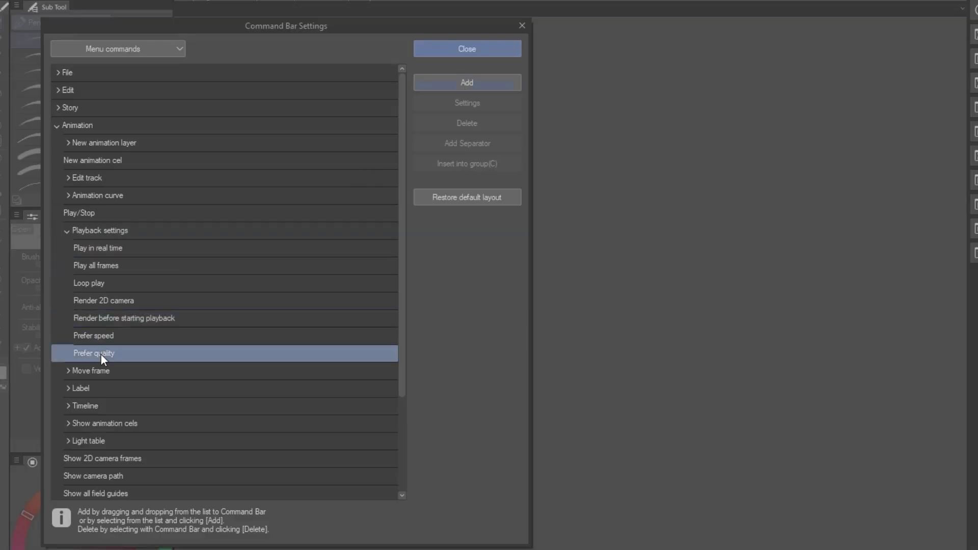
left_click(464, 82)
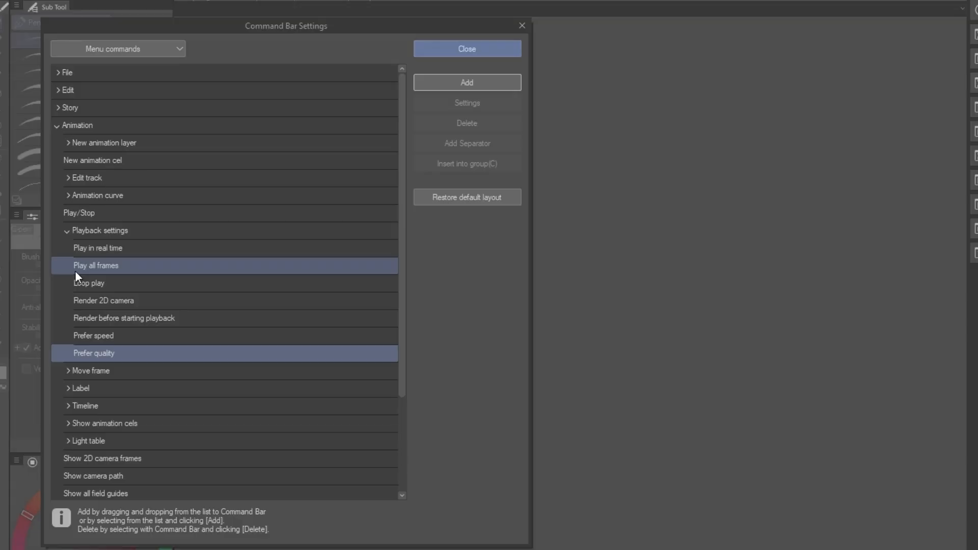
left_click(110, 265)
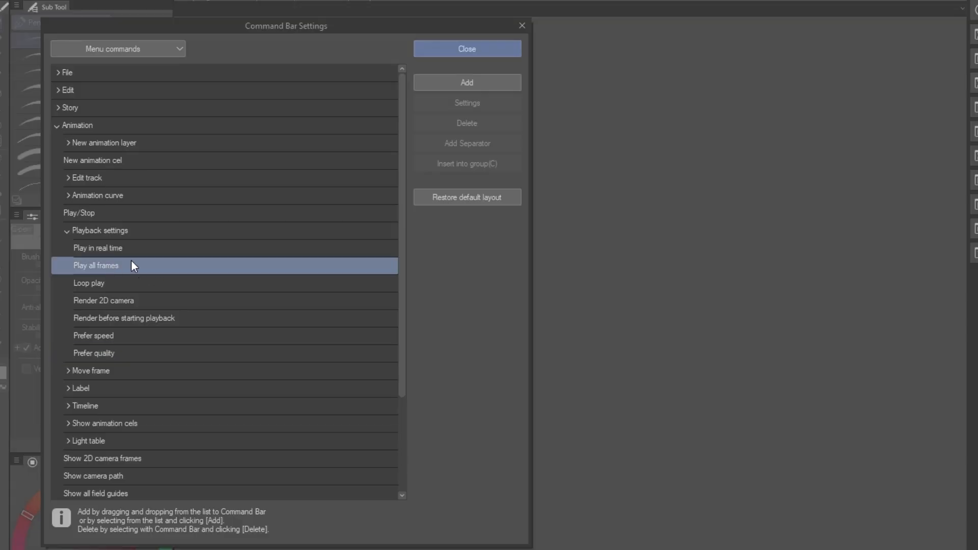
left_click(470, 80)
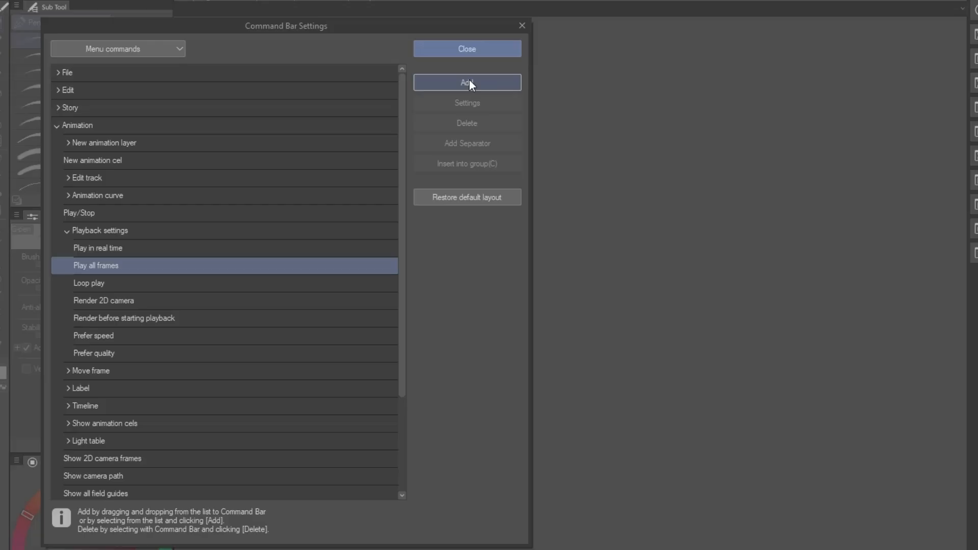
left_click(90, 336)
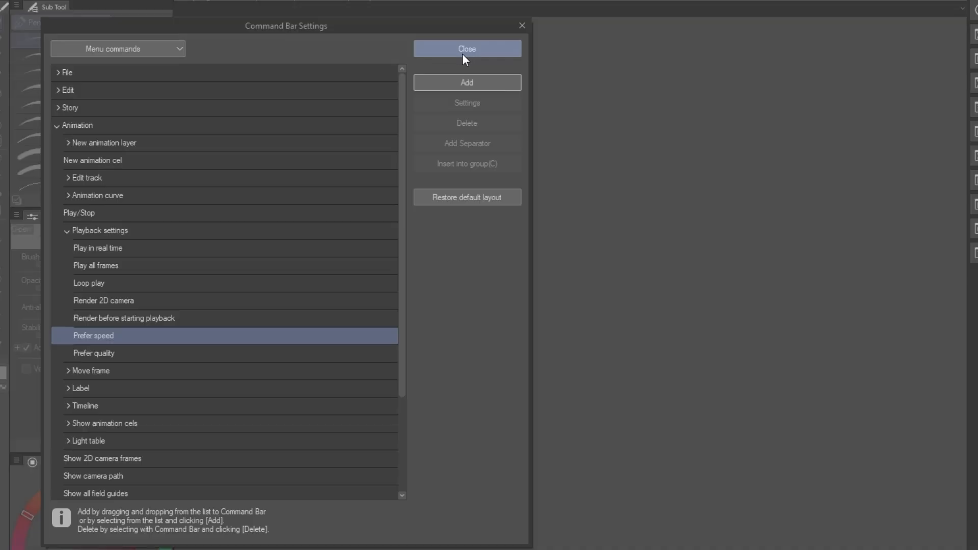
Review the Animation commands available for the command bar and close the Command Bar Settings.
scroll(121, 448, "down", 2)
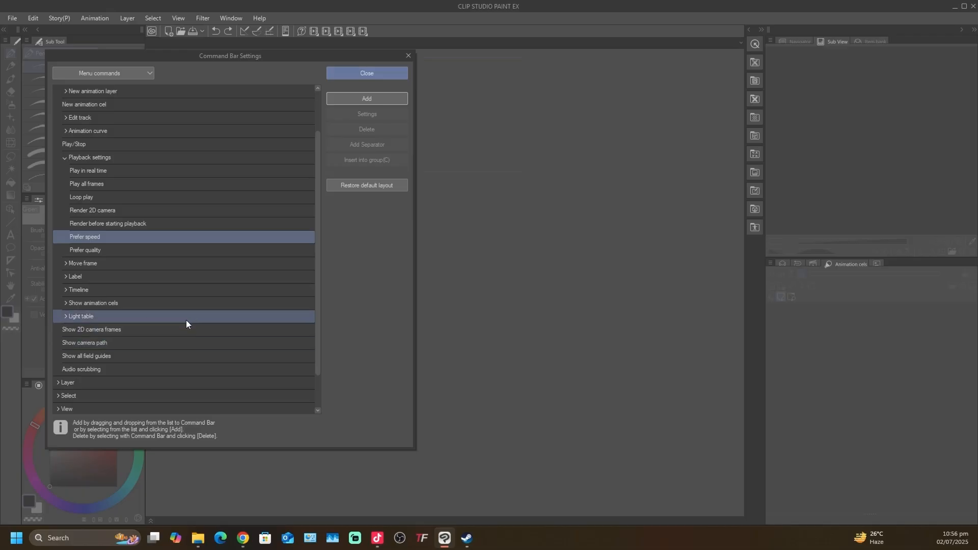
scroll(206, 377, "up", 1)
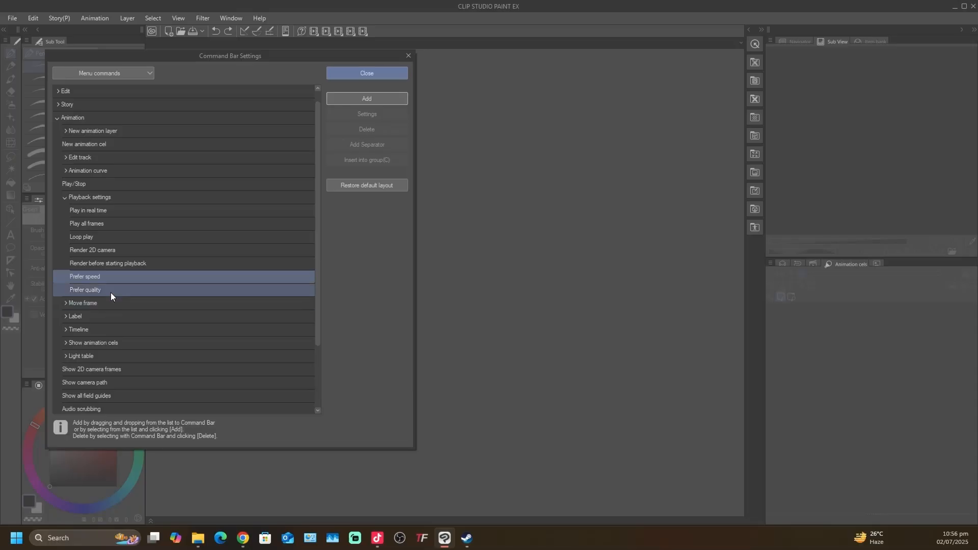
left_click(381, 75)
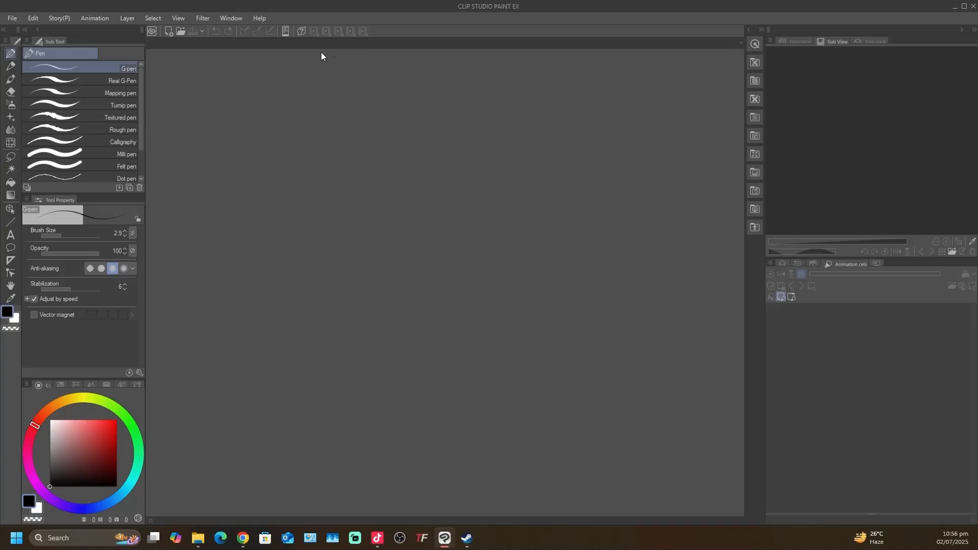
Switch to File Explorer, open the Witch Rumble file from the All Saved work folder, and show the timeline.
left_click(199, 542)
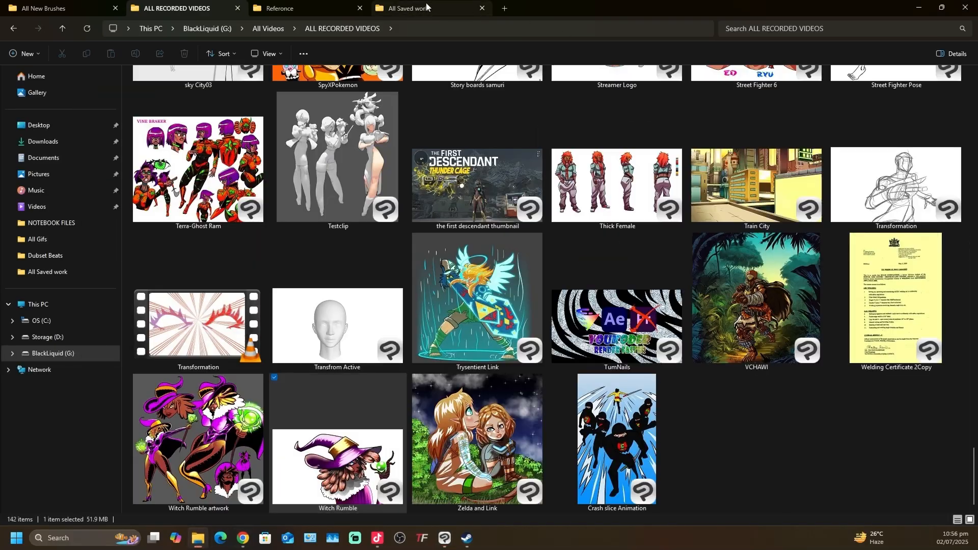
left_click(426, 3)
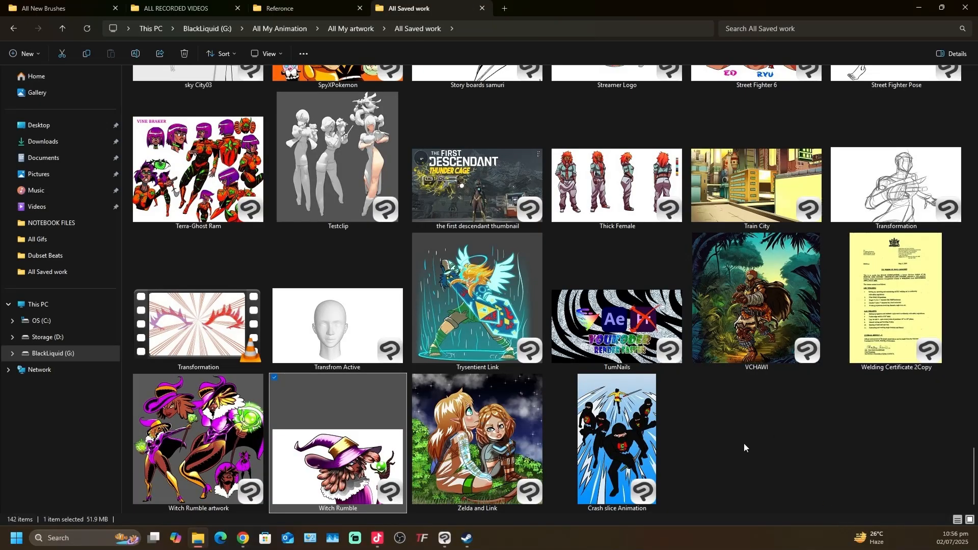
double_click(360, 454)
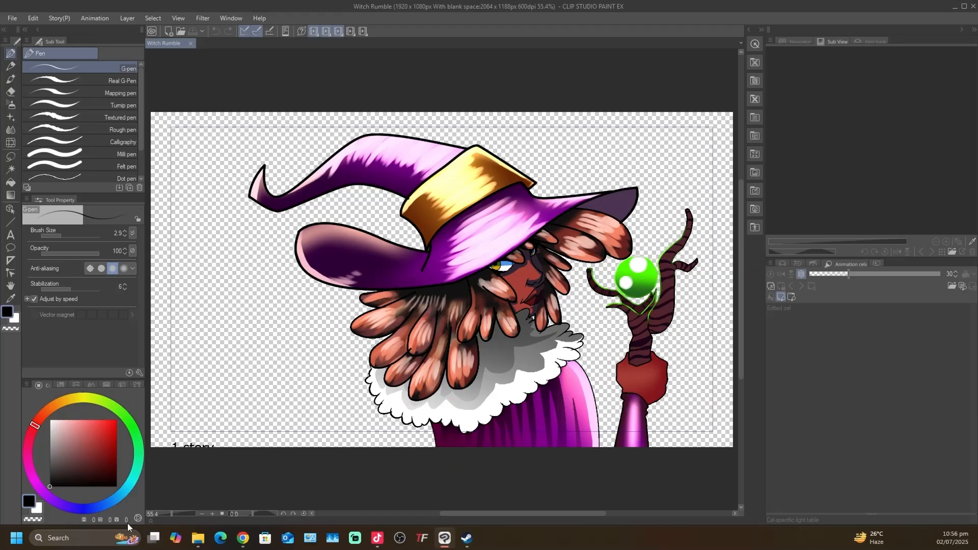
left_click(151, 521)
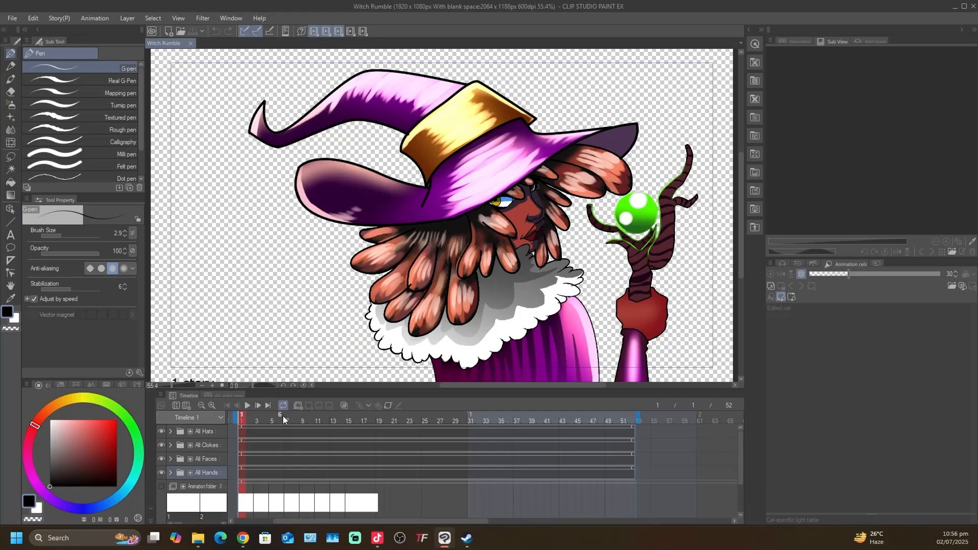
Play the witch animation from the timeline, stop it, and return to the first frame.
left_click(246, 406)
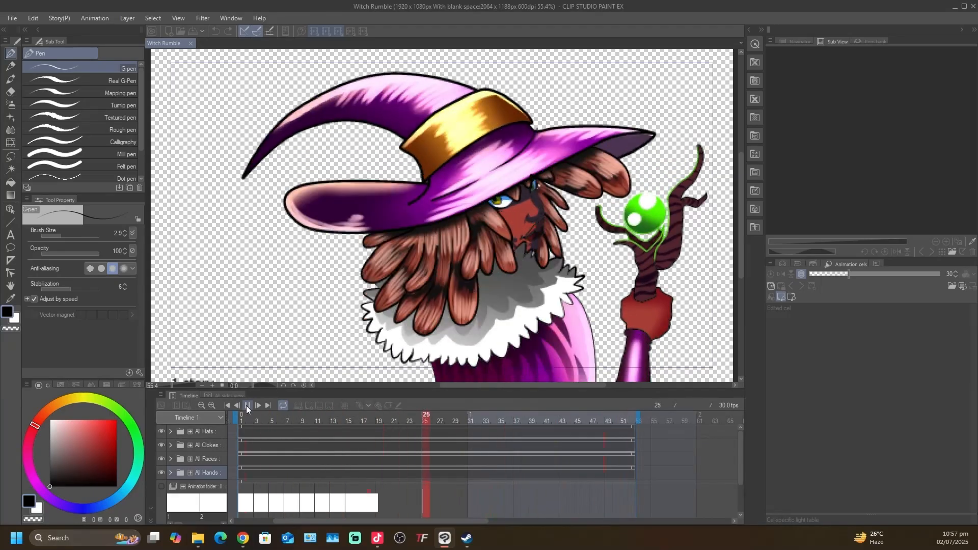
left_click(246, 406)
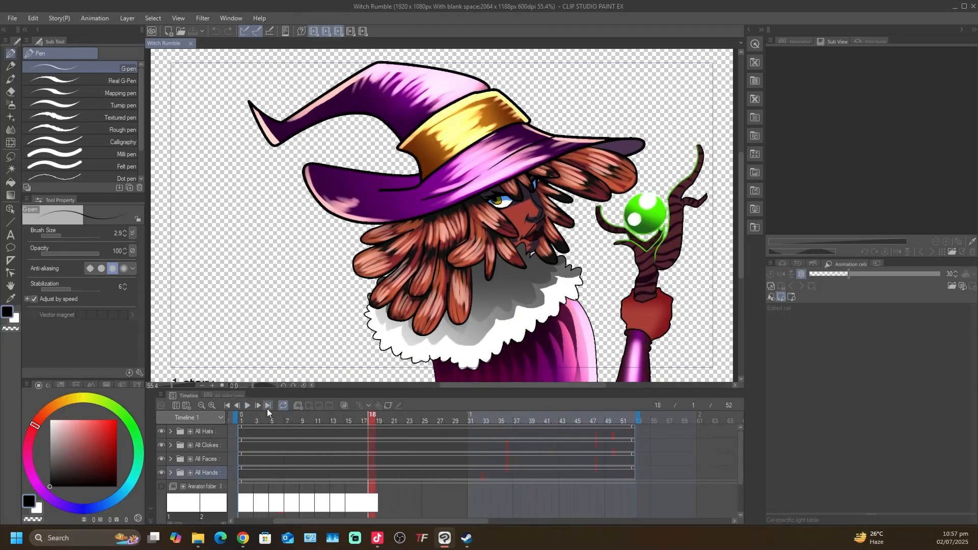
left_click(230, 406)
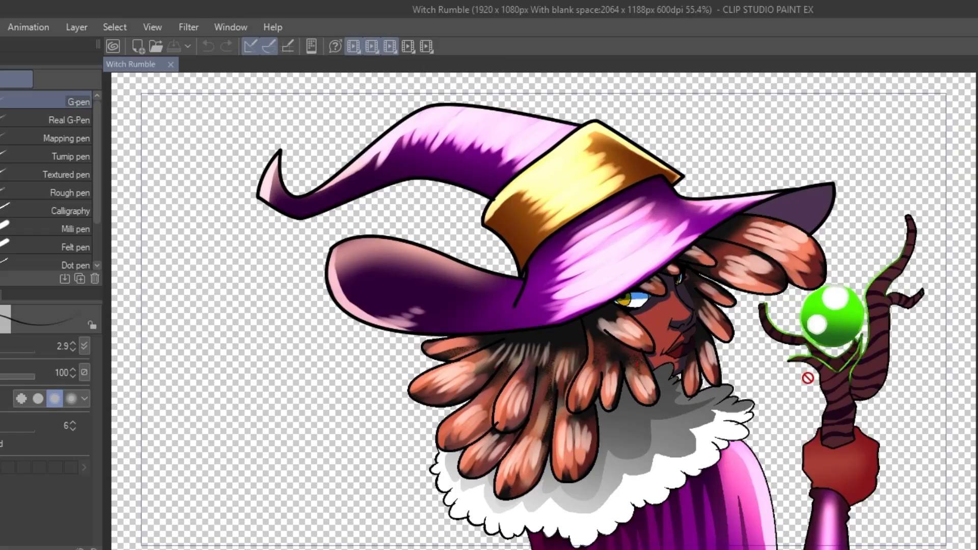
Try the Play all frames and Prefer speed playback options, and restore Play in real time and Prefer quality.
left_click(407, 46)
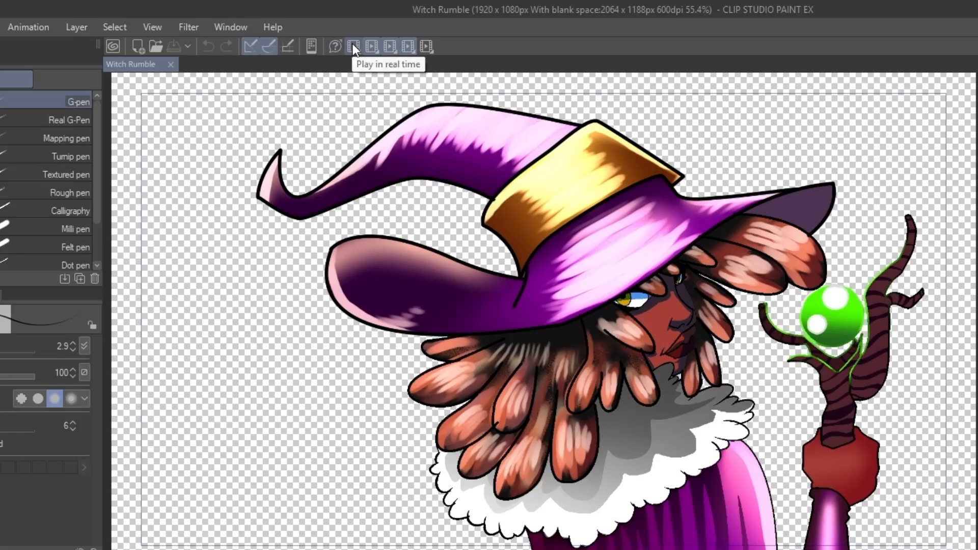
left_click(428, 47)
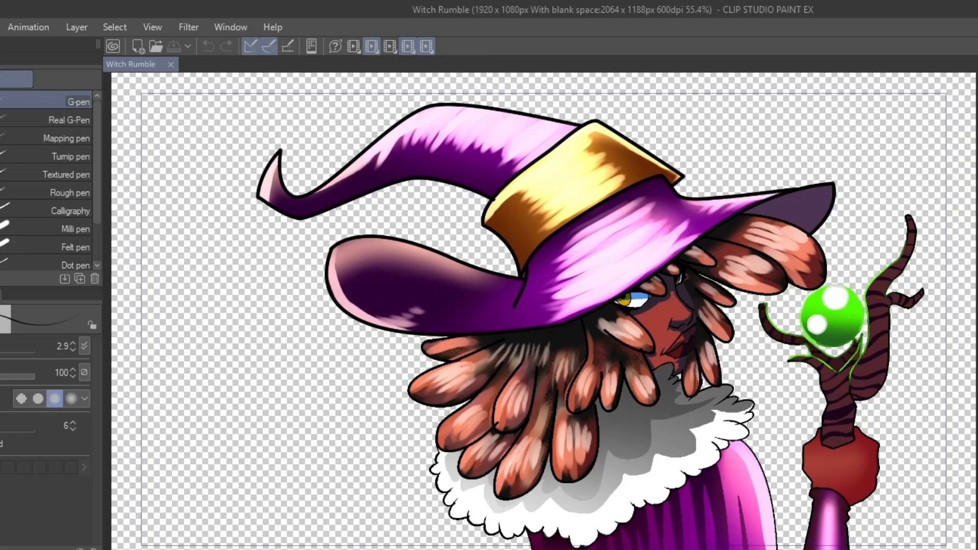
key("space")
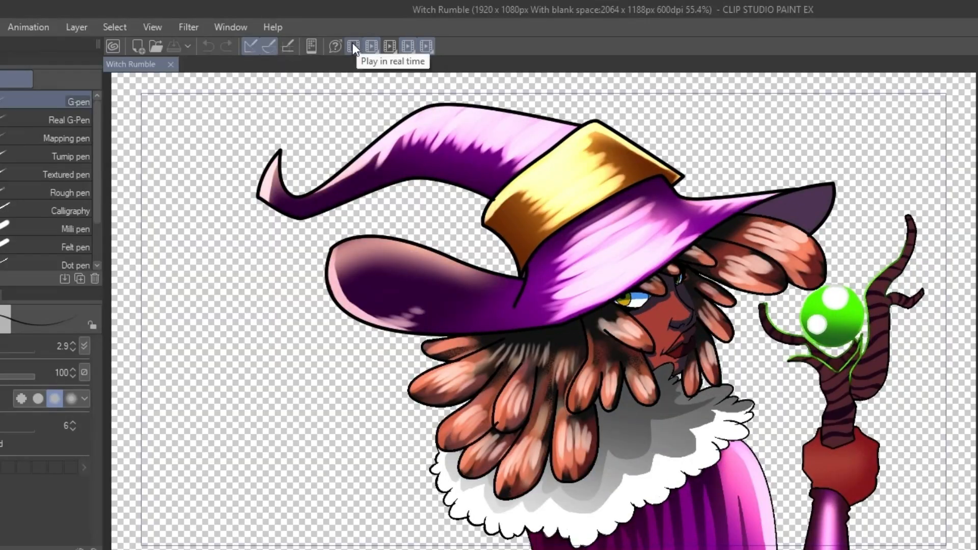
left_click(350, 46)
left_click(388, 47)
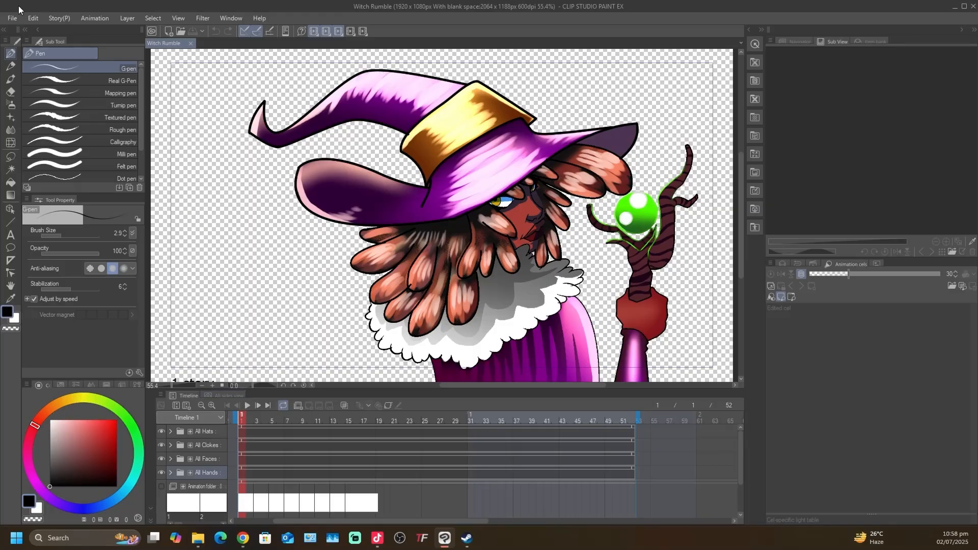
Open the Shortcut Settings and expand the Animation group of the menu commands.
left_click(10, 19)
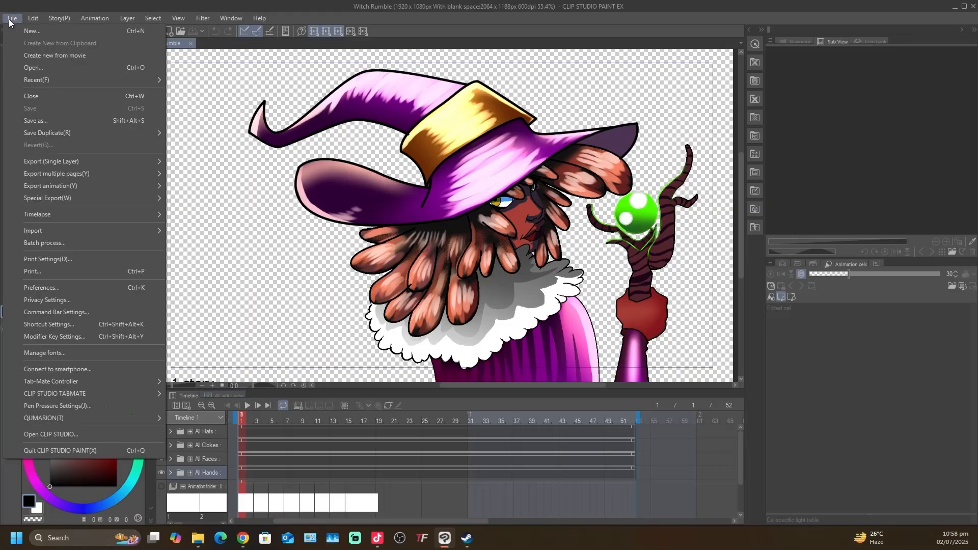
left_click(48, 324)
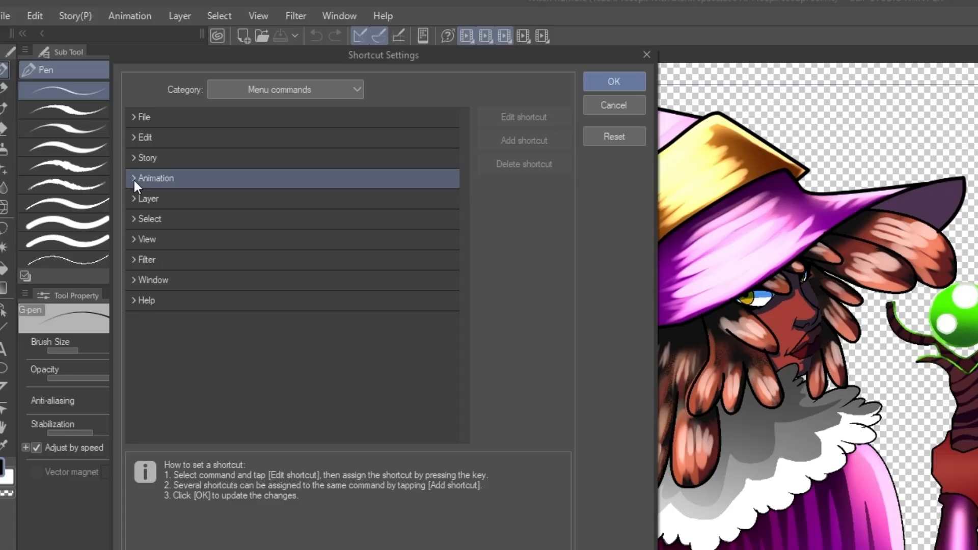
left_click(102, 125)
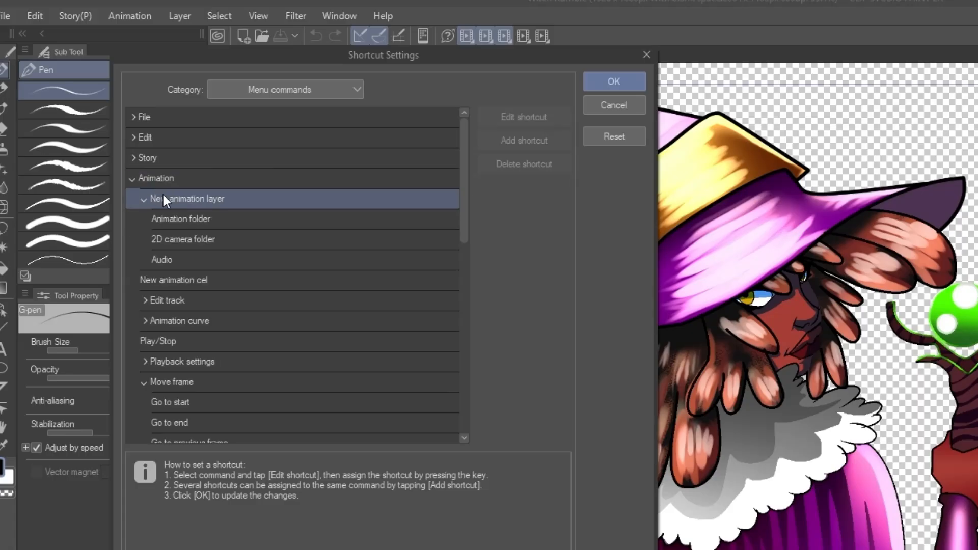
Examine the Animation commands that can receive shortcuts, from New animation layer through the Move frame group.
left_click(236, 214)
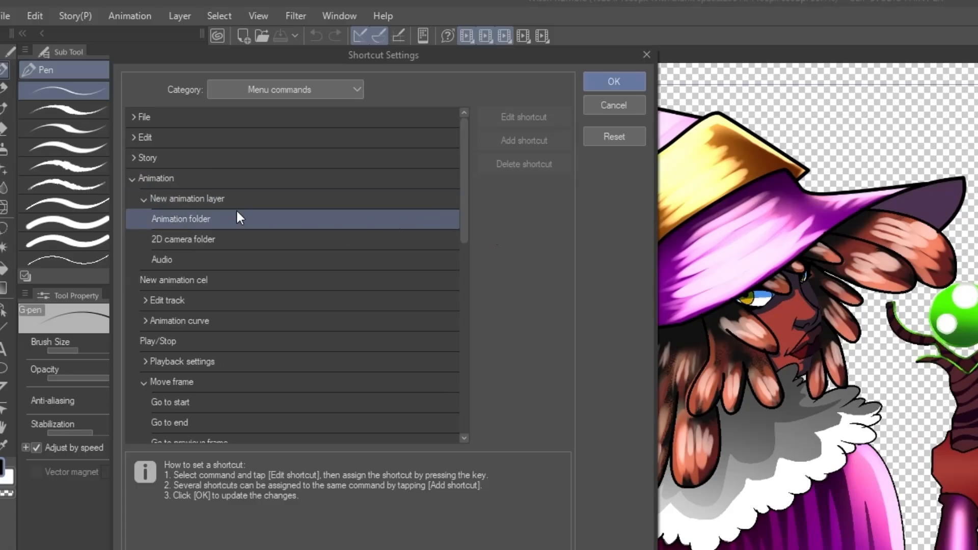
left_click(170, 259)
scroll(174, 270, "down", 1)
left_click(183, 276)
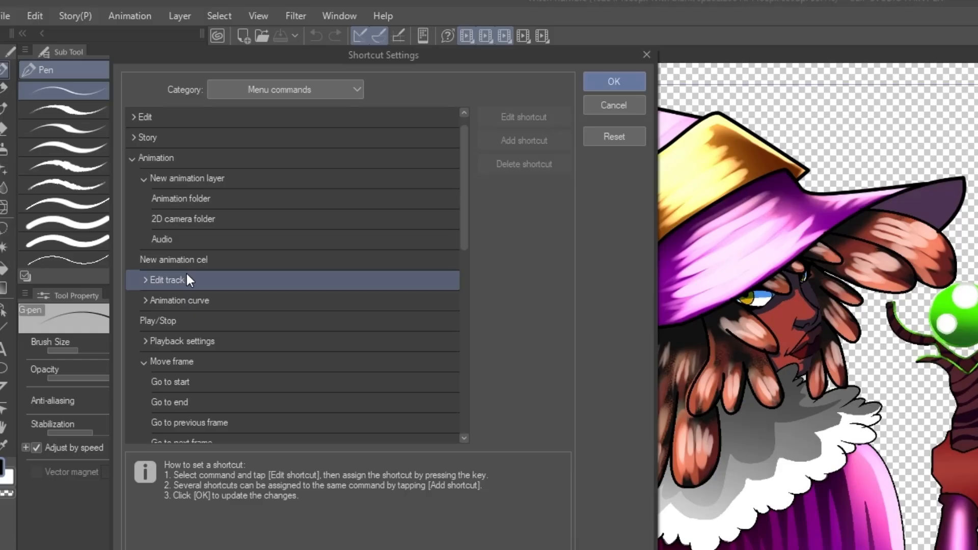
left_click(169, 320)
scroll(169, 322, "down", 1)
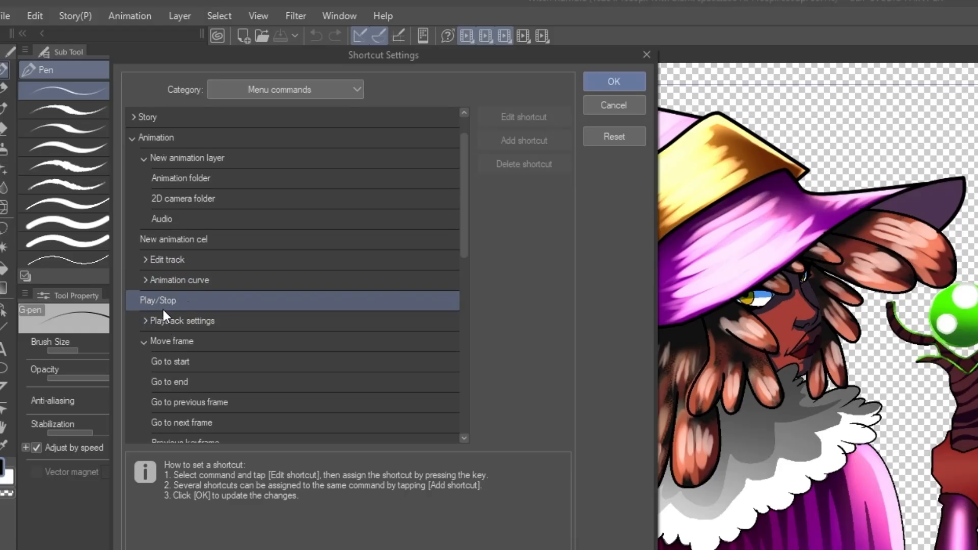
left_click(160, 321)
scroll(279, 326, "down", 5)
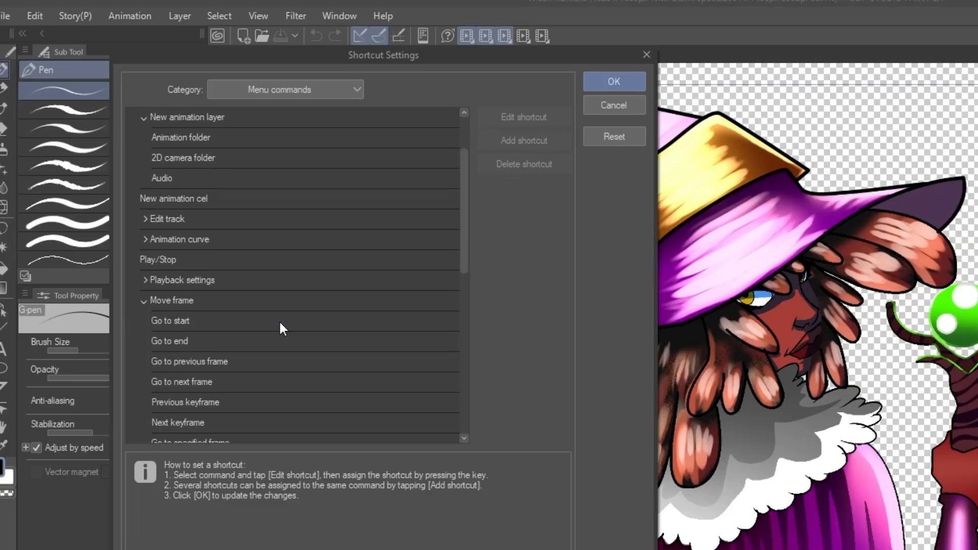
left_click(254, 321)
left_click(195, 304)
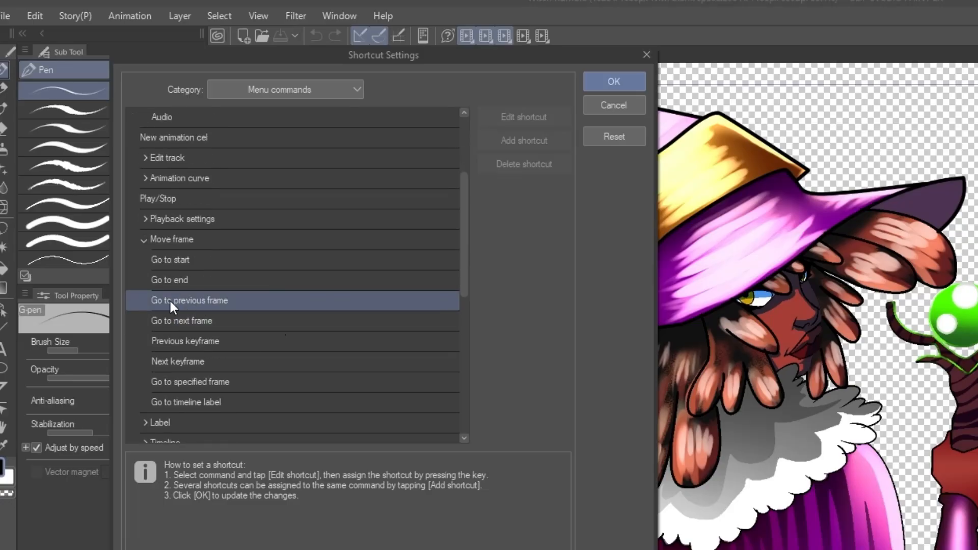
left_click(184, 279)
left_click(156, 259)
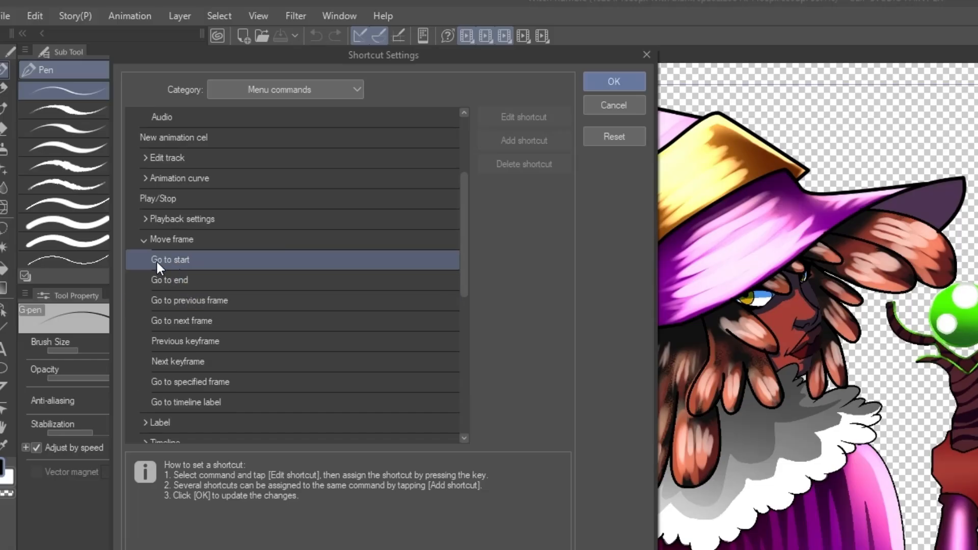
left_click(151, 286)
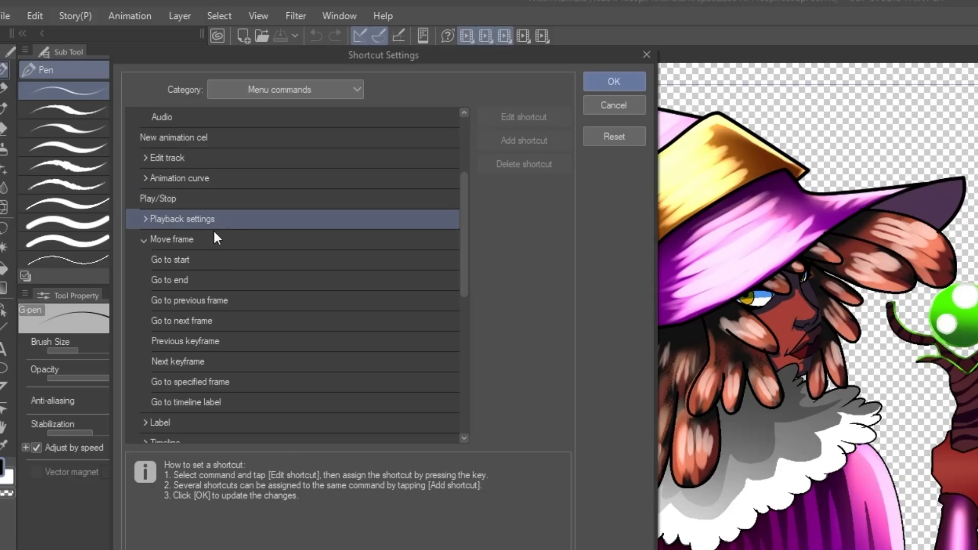
Assign Ctrl+, to Go to previous frame and Ctrl+. to Go to next frame, and apply the shortcut changes.
left_click(198, 300)
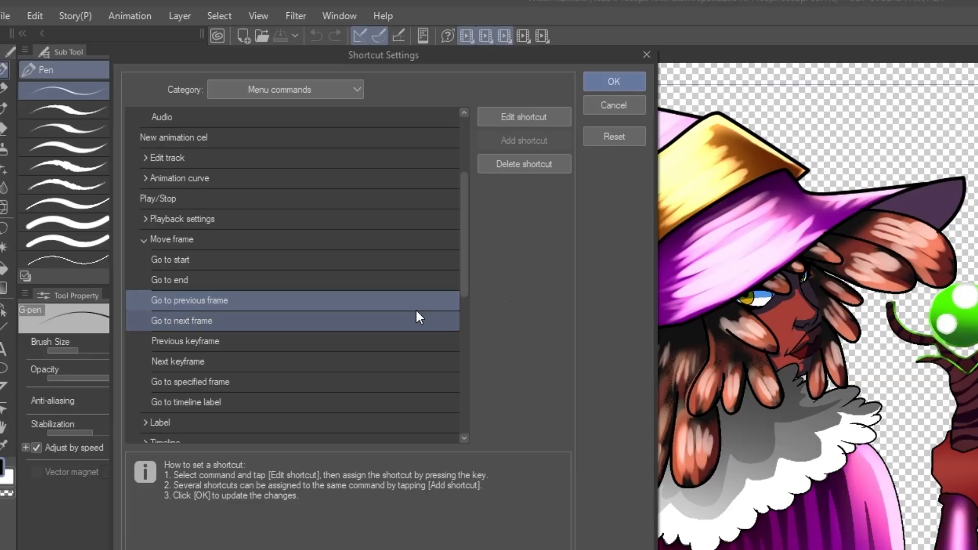
left_click(427, 301)
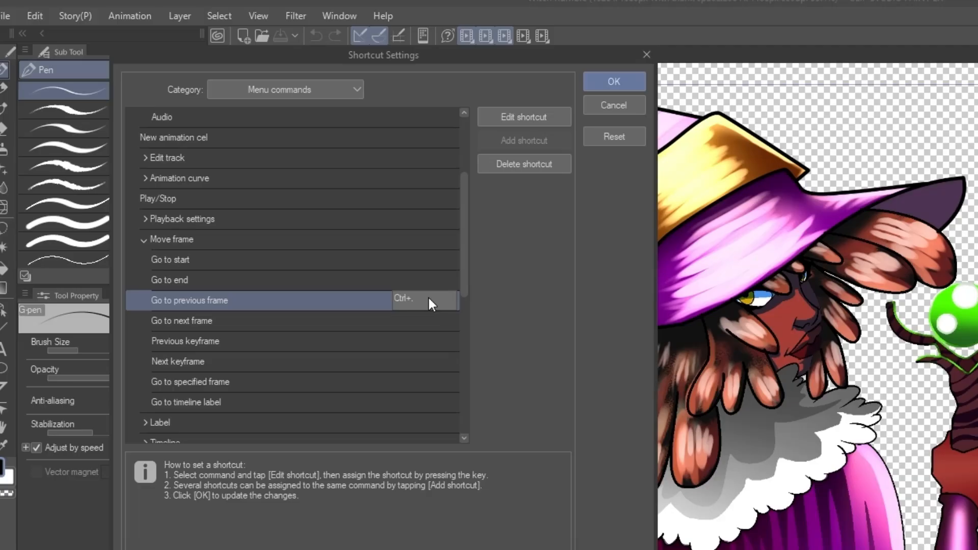
left_click(415, 317)
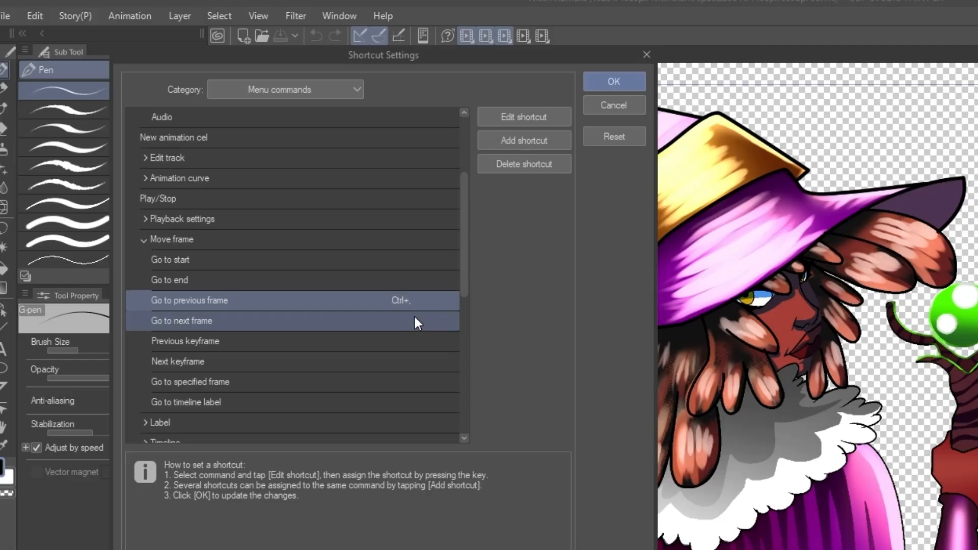
left_click(415, 322)
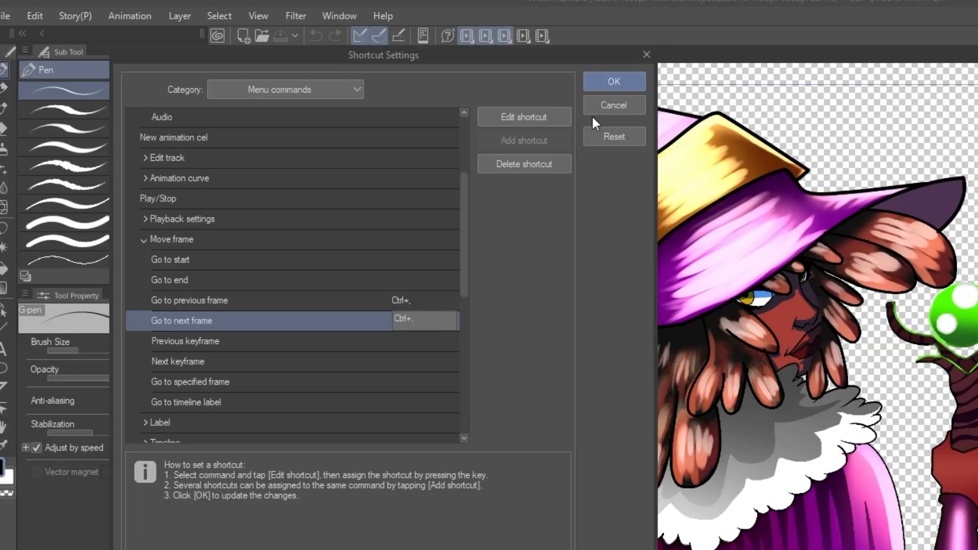
left_click(604, 79)
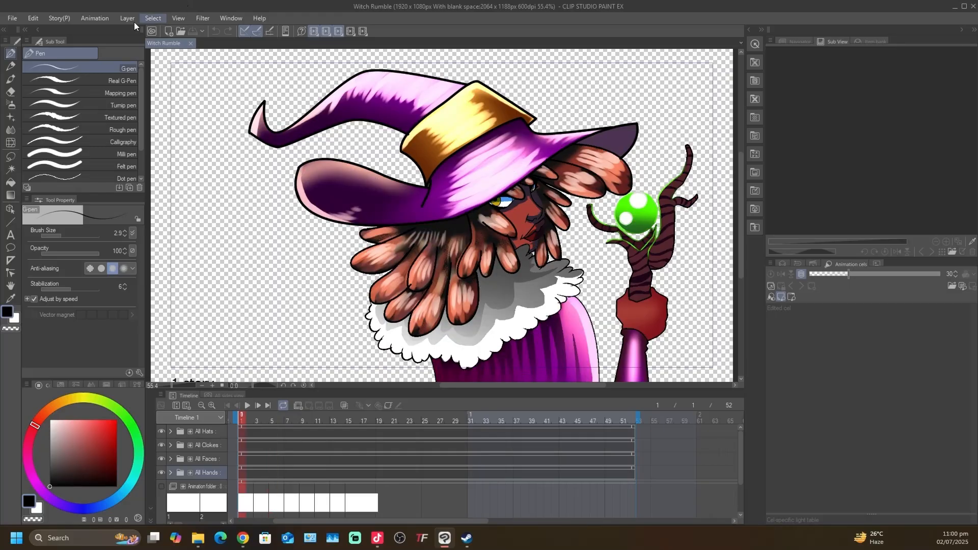
Open the Shortcut Settings and expand the Label group of the Animation commands.
left_click(13, 18)
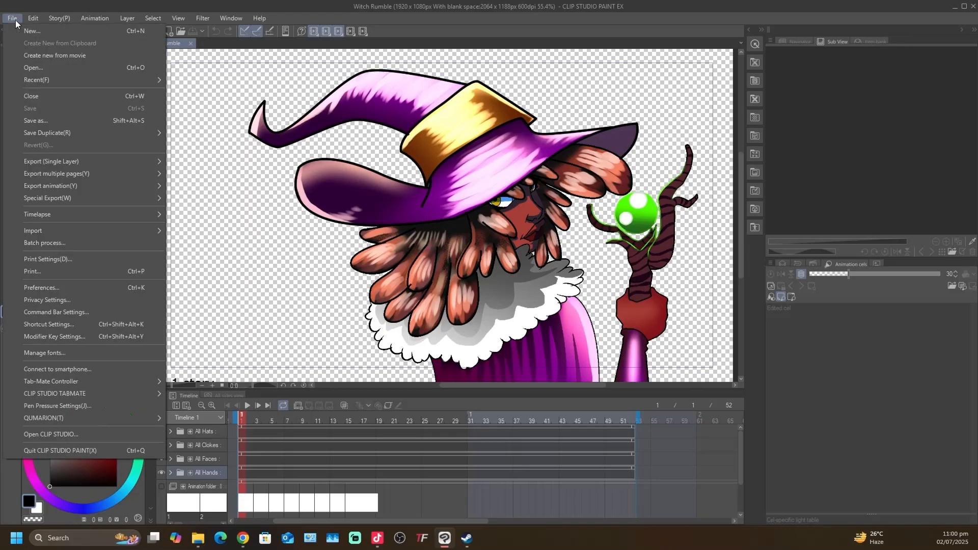
left_click(50, 325)
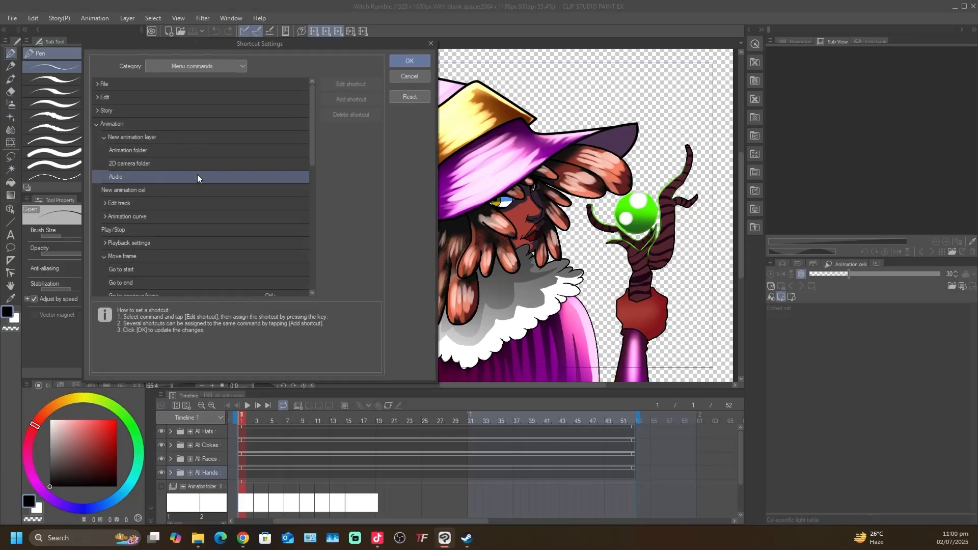
scroll(198, 177, "down", 3)
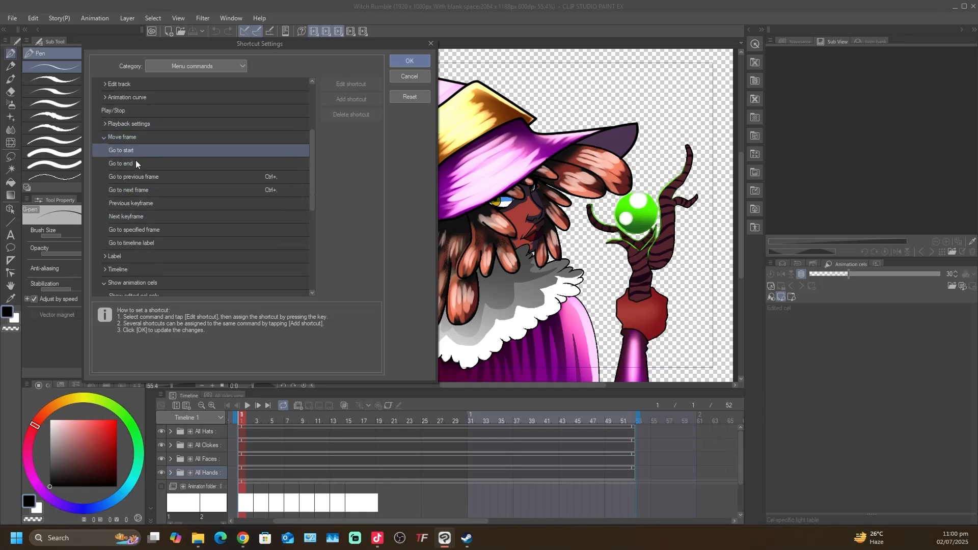
scroll(188, 216, "down", 2)
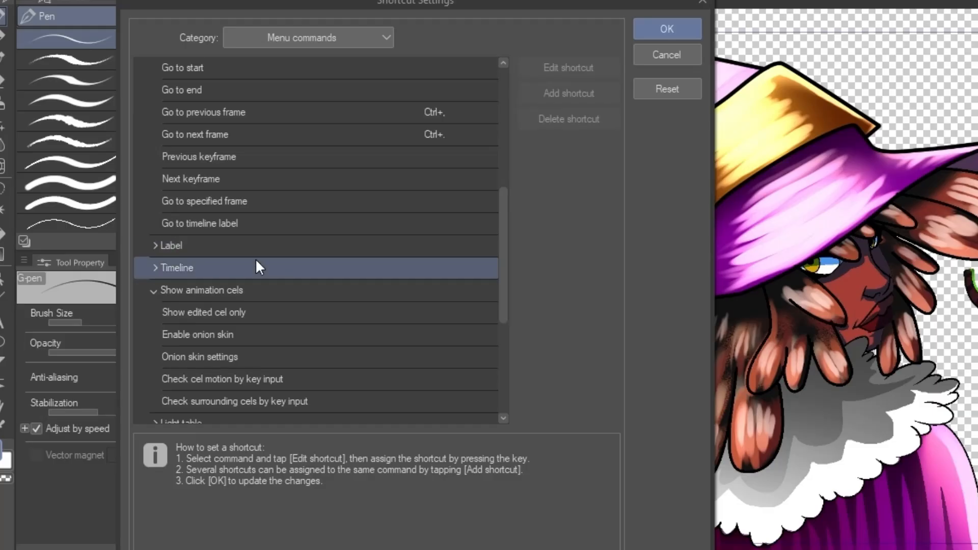
scroll(167, 198, "down", 1)
left_click(154, 200)
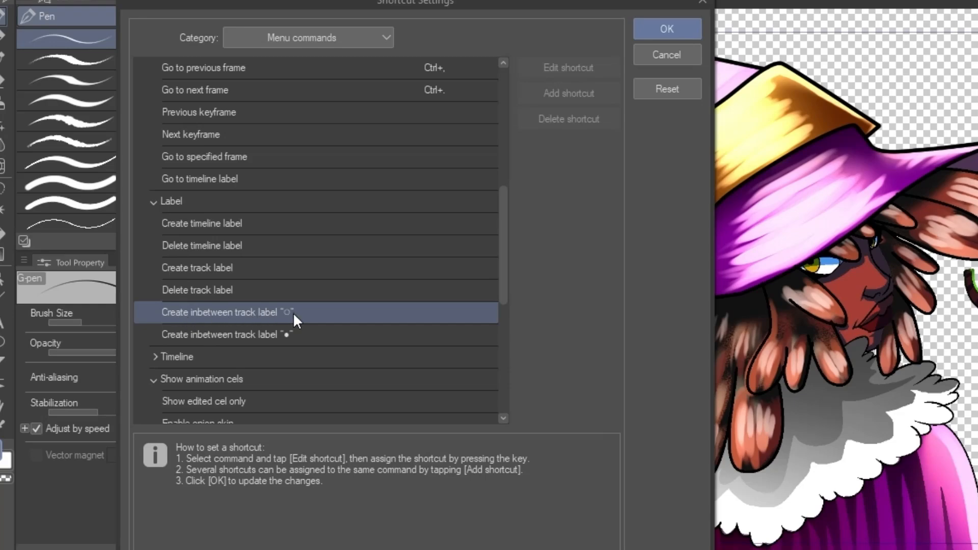
Examine the two Create inbetween track label commands, and collapse the Label group.
left_click(294, 335)
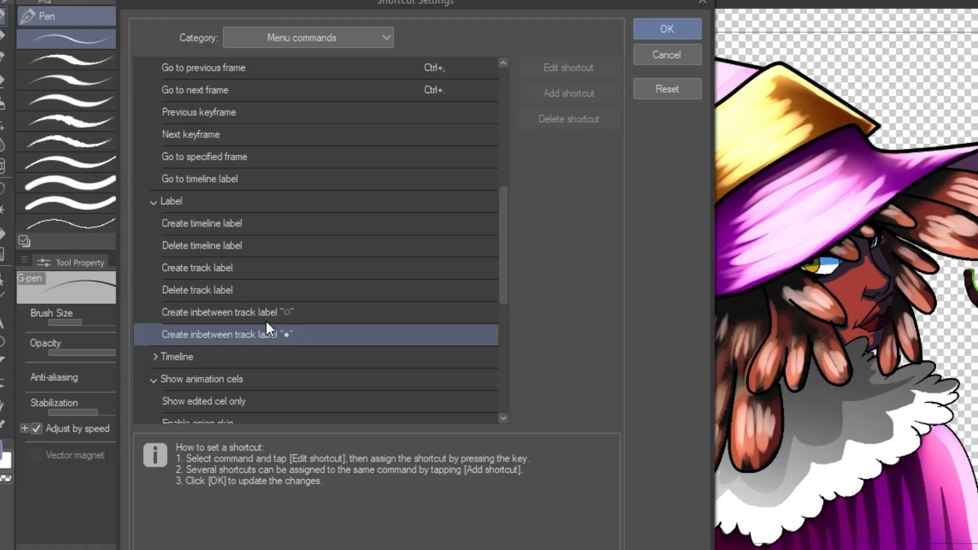
left_click(224, 313)
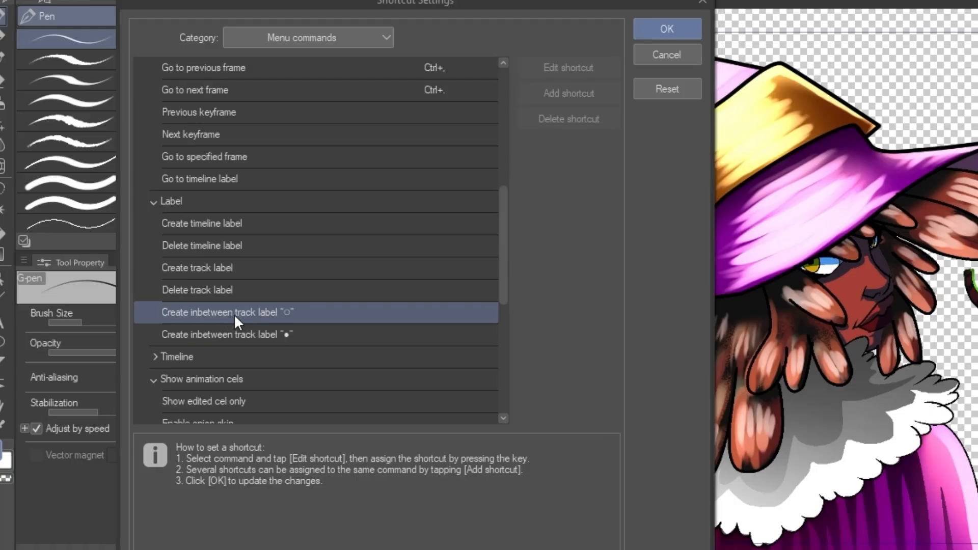
left_click(178, 335)
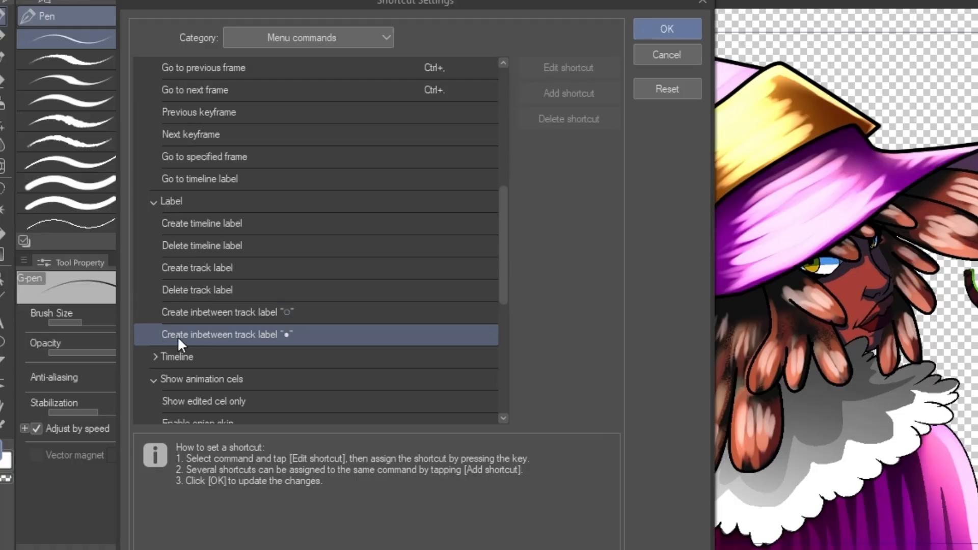
left_click(292, 321)
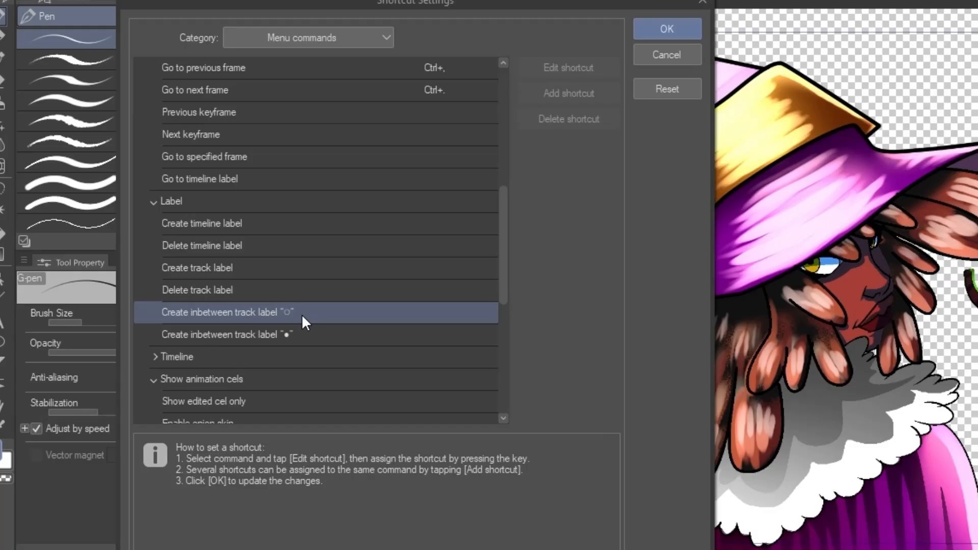
left_click(284, 328)
left_click(154, 200)
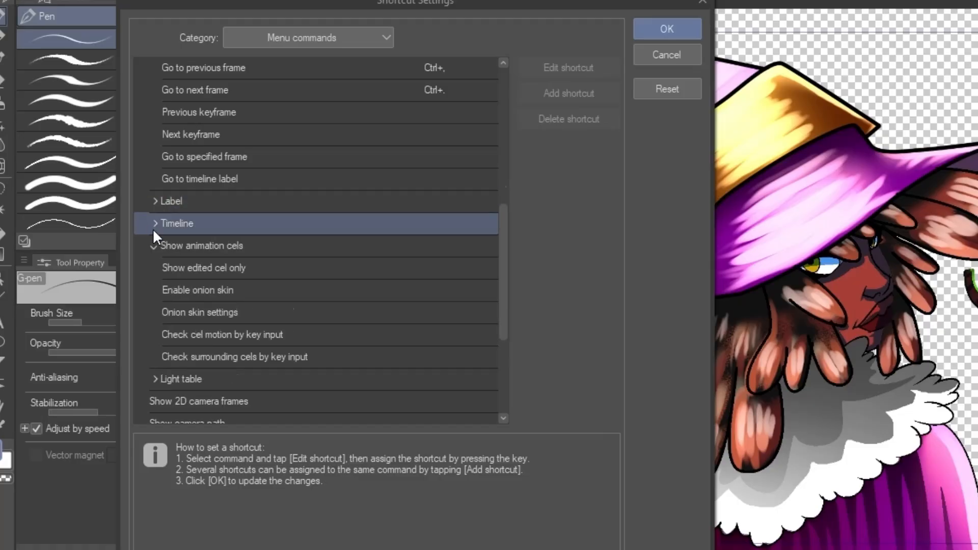
Assign Num4 to Enable onion skin and Num5 to Onion skin settings in the Show animation cels group.
scroll(286, 250, "down", 5)
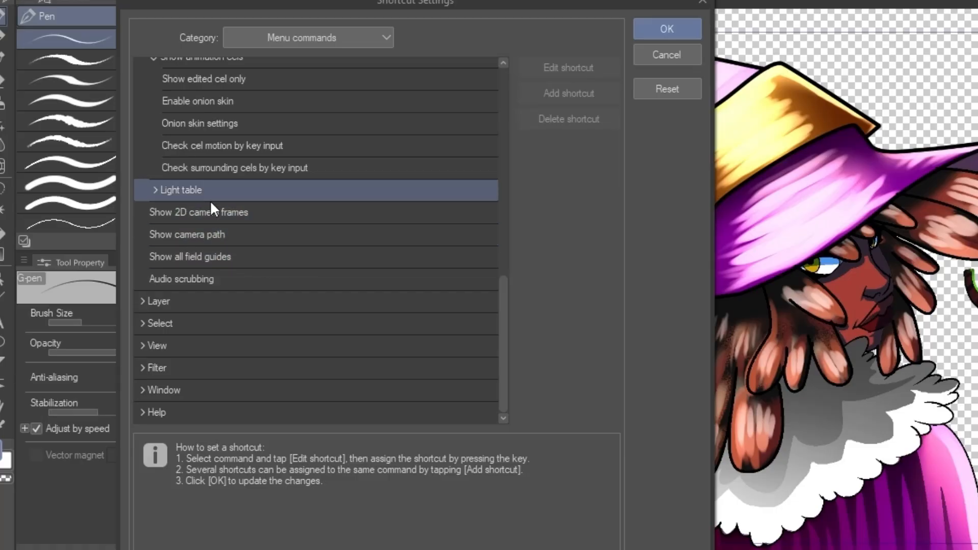
scroll(300, 218, "up", 3)
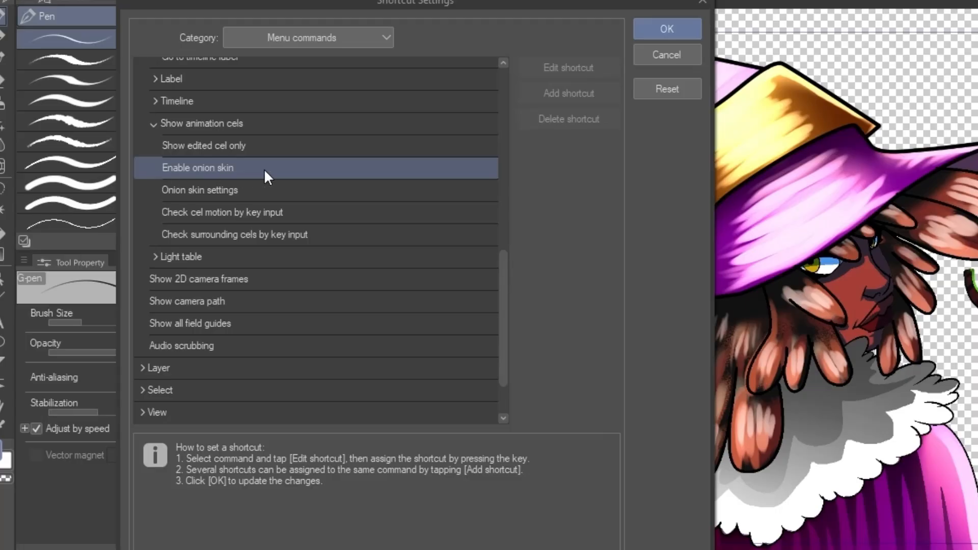
left_click(163, 196)
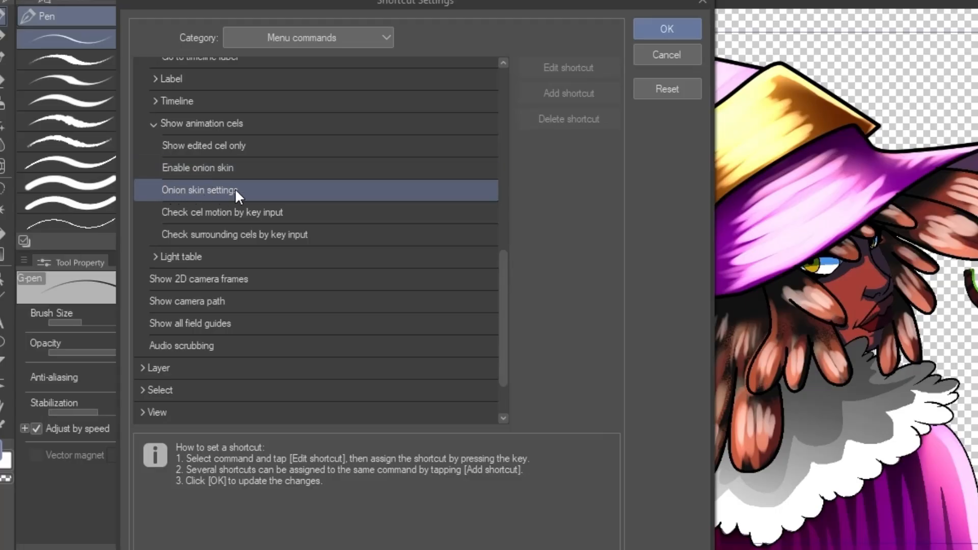
left_click(264, 174)
left_click(452, 168)
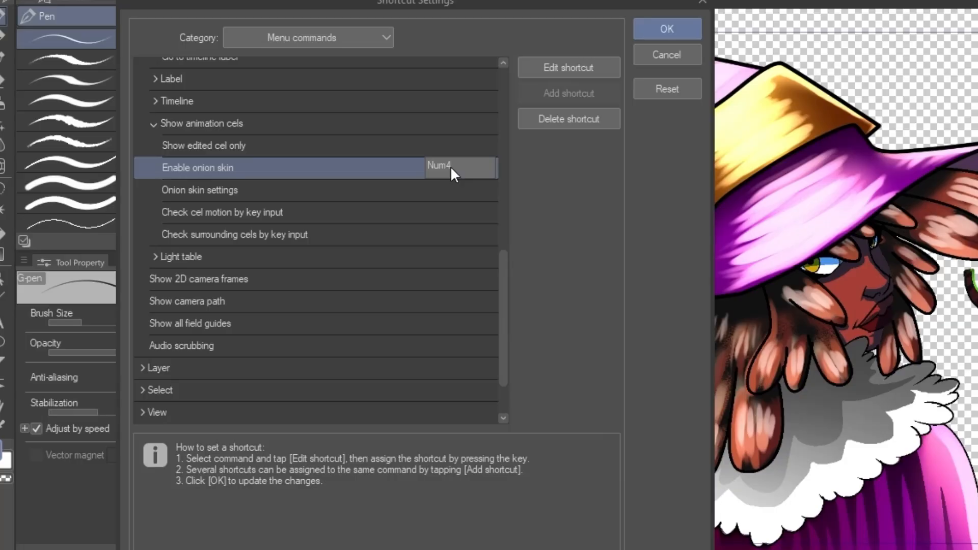
left_click(441, 188)
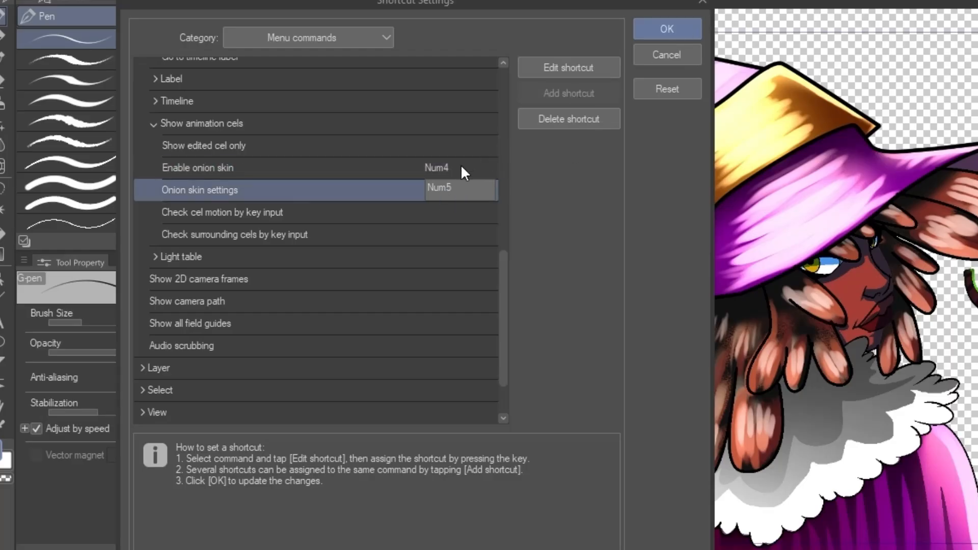
left_click(533, 175)
Assign Num1 to Animation folder, Num2 to 2D camera folder and Num3 to Audio in the New animation layer group.
scroll(386, 171, "up", 17)
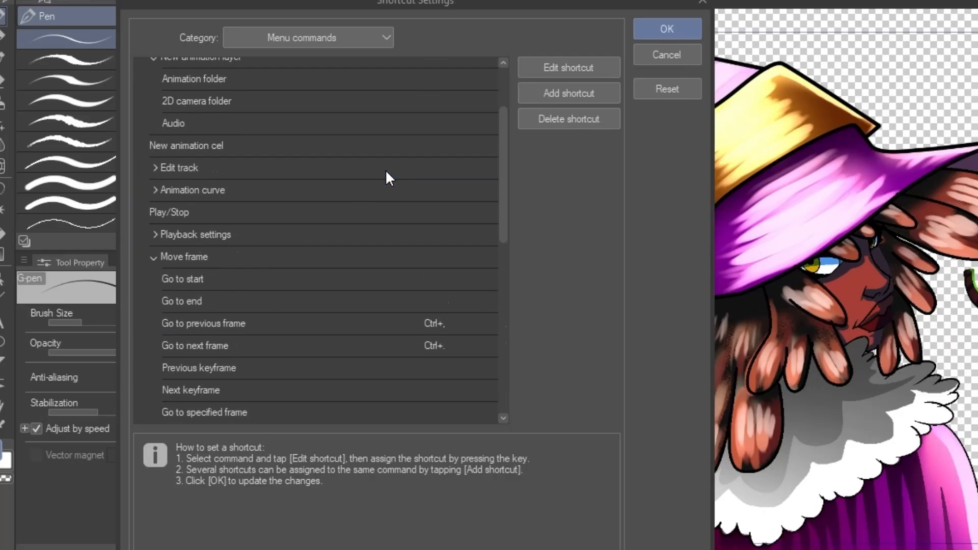
scroll(385, 170, "up", 3)
left_click(161, 156)
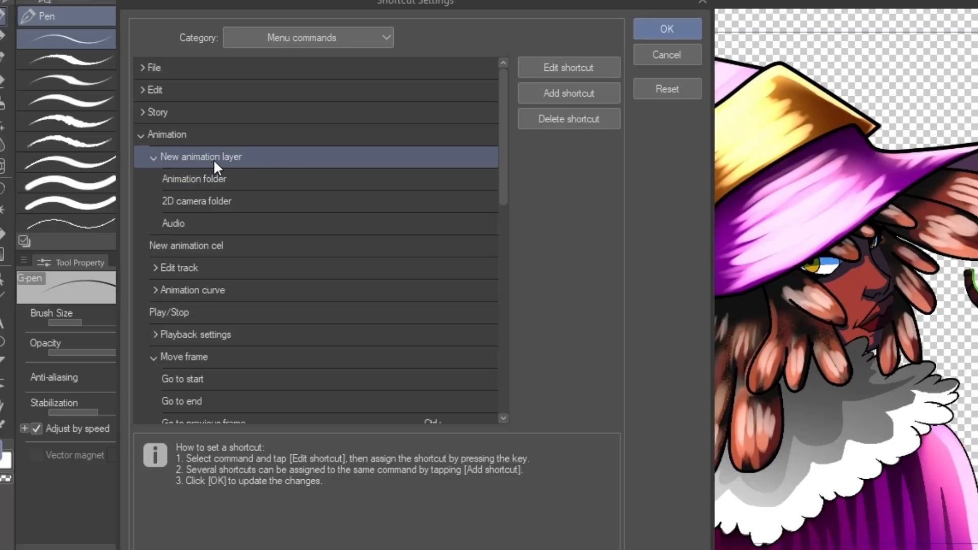
left_click(257, 184)
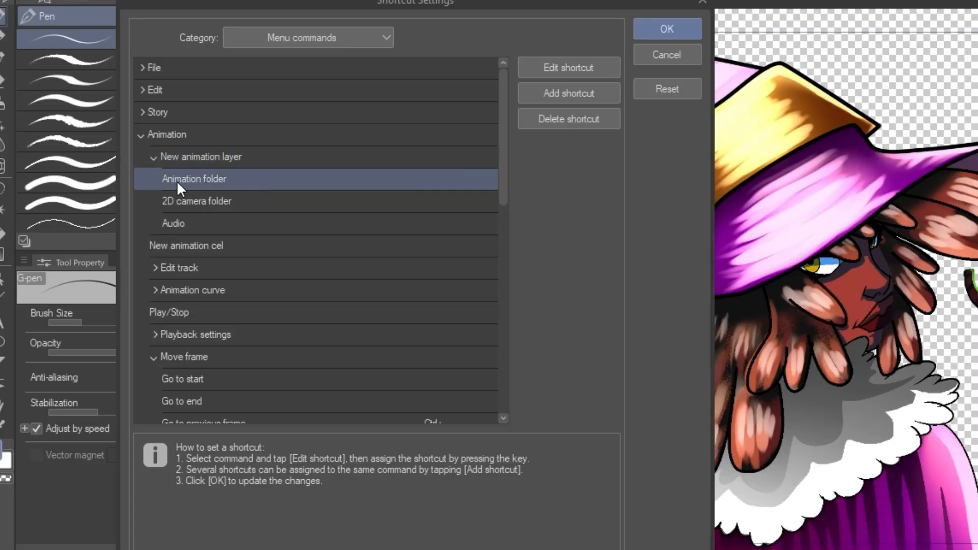
left_click(451, 183)
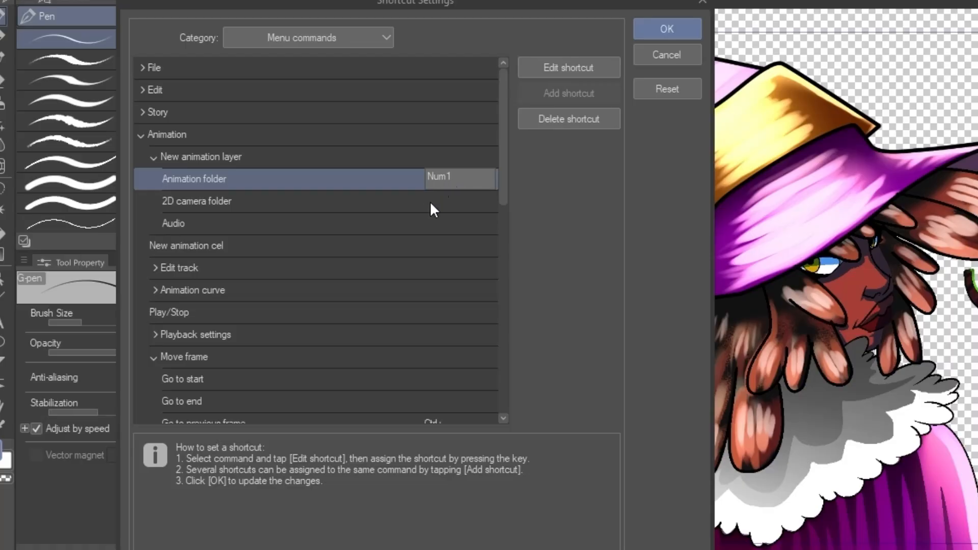
left_click(445, 202)
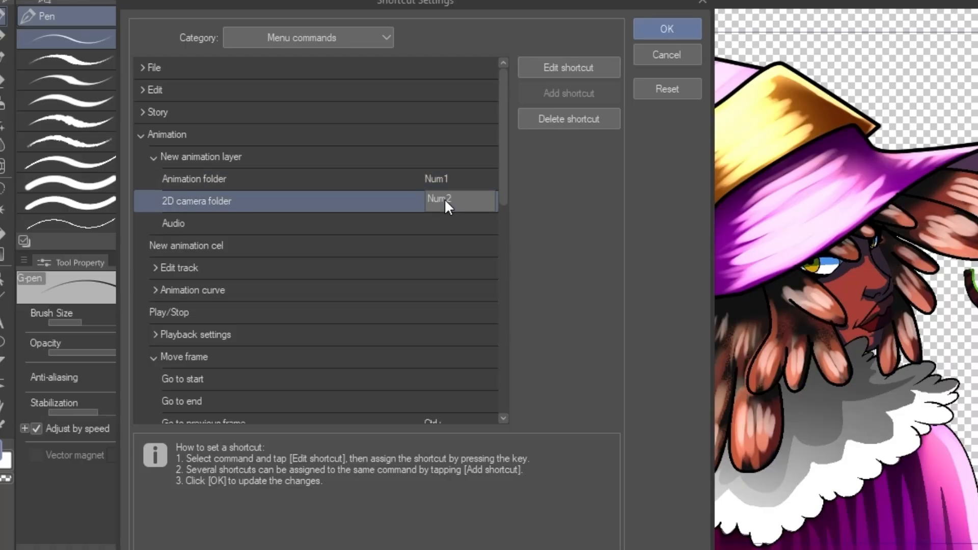
left_click(442, 222)
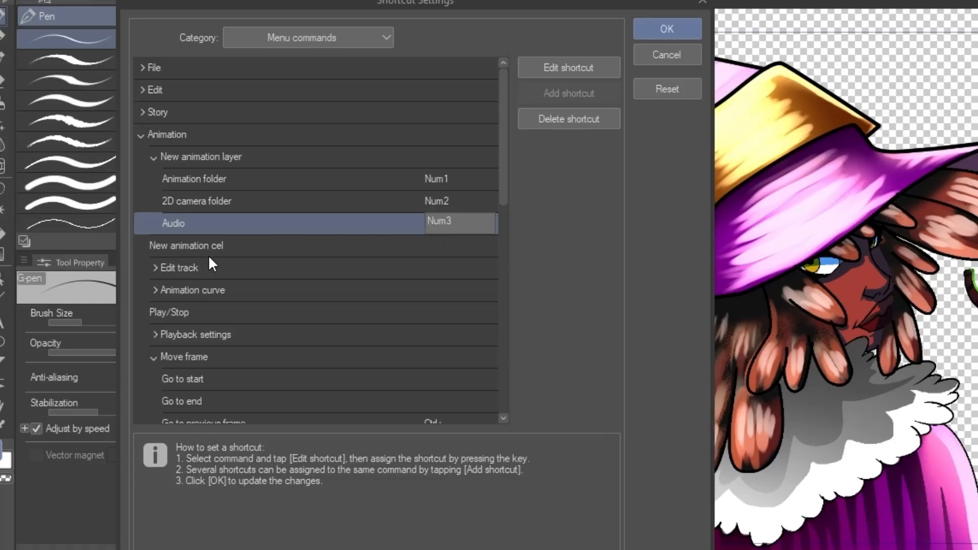
Assign Num1 to New animation cel, taking the shortcut over from Animation folder.
left_click(230, 245)
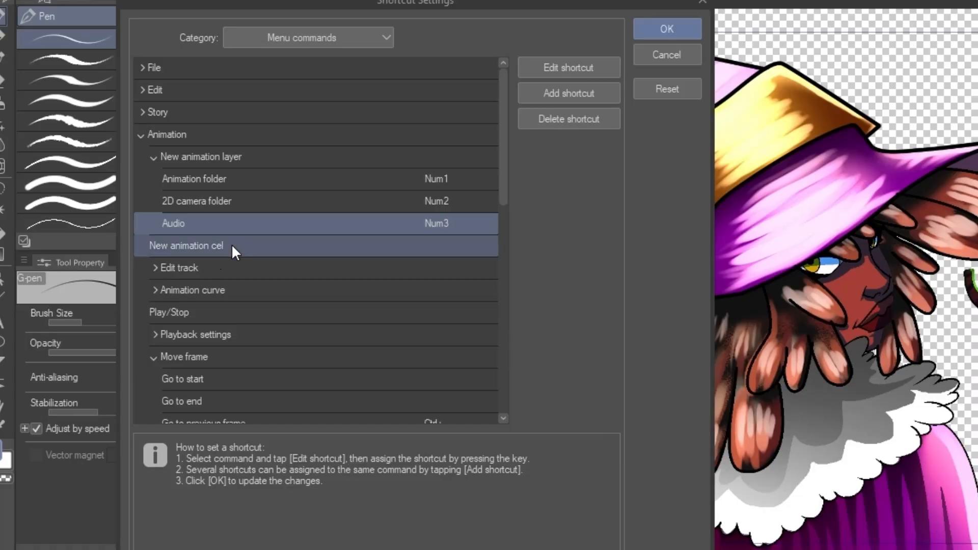
left_click(448, 249)
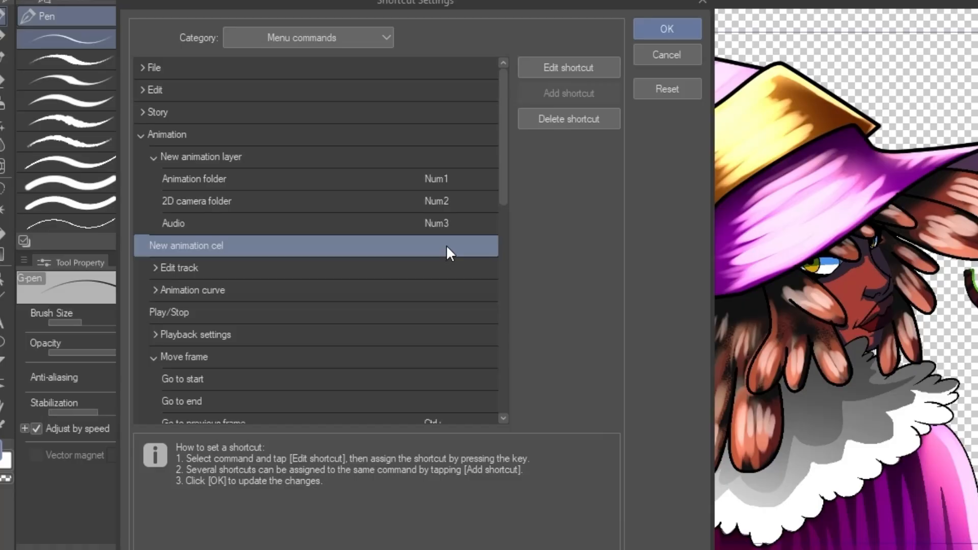
left_click(438, 242)
key("KP_1")
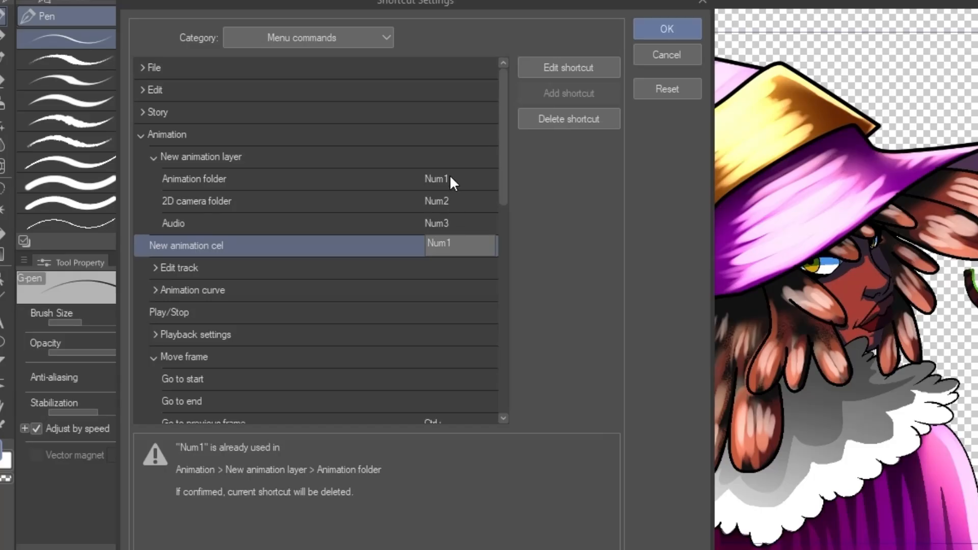
key("Return")
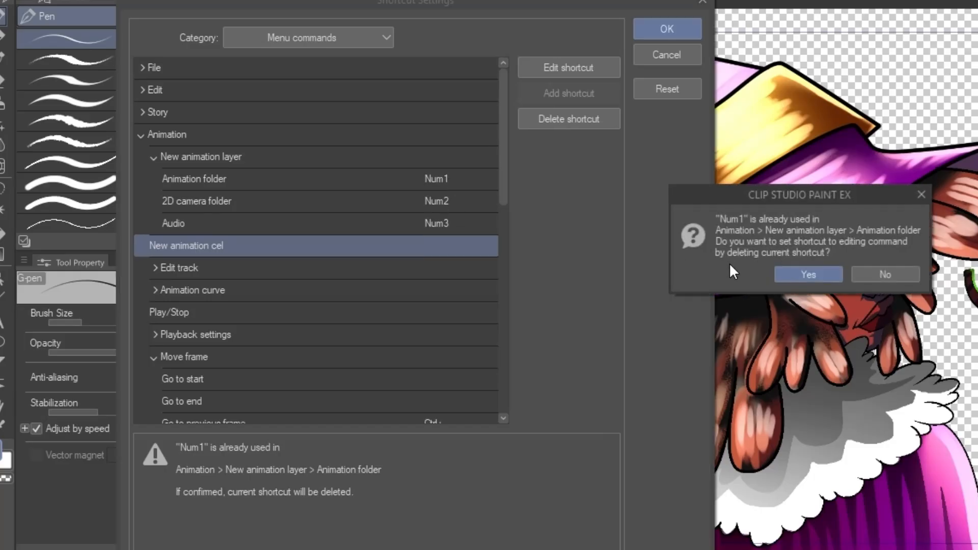
left_click(798, 270)
Assign Num2 to Animation folder, taking the shortcut over from 2D camera folder.
left_click(432, 178)
left_click(438, 203)
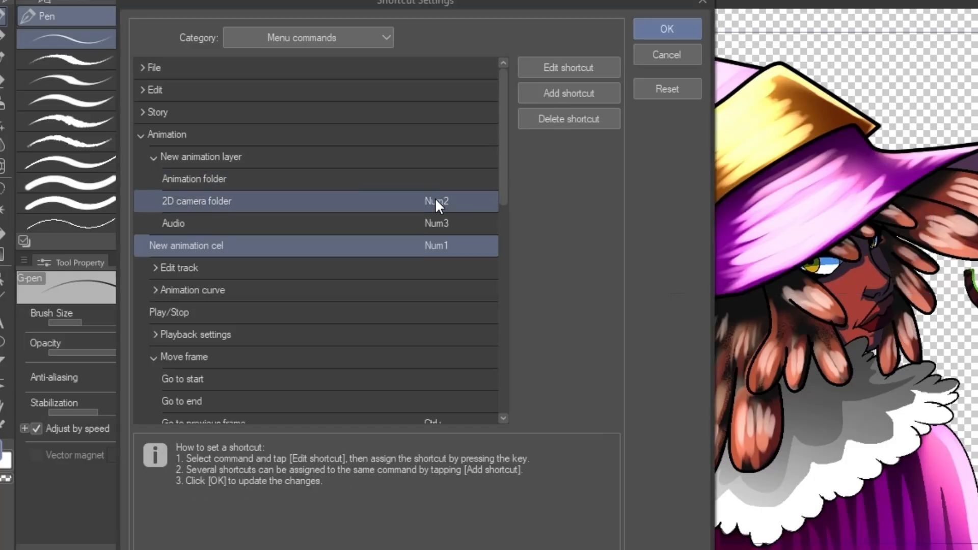
left_click(431, 220)
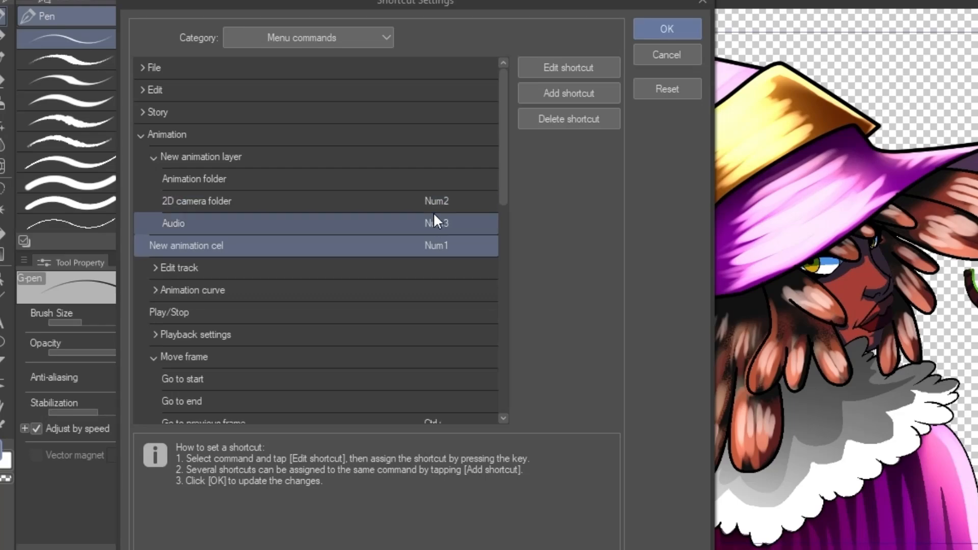
left_click(428, 185)
left_click(432, 222)
double_click(434, 179)
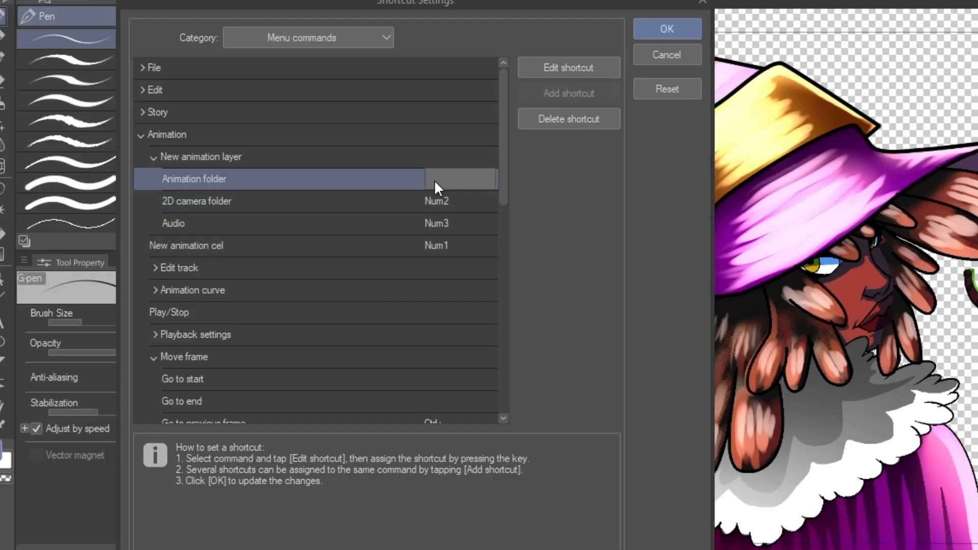
key("KP_2")
key("Return")
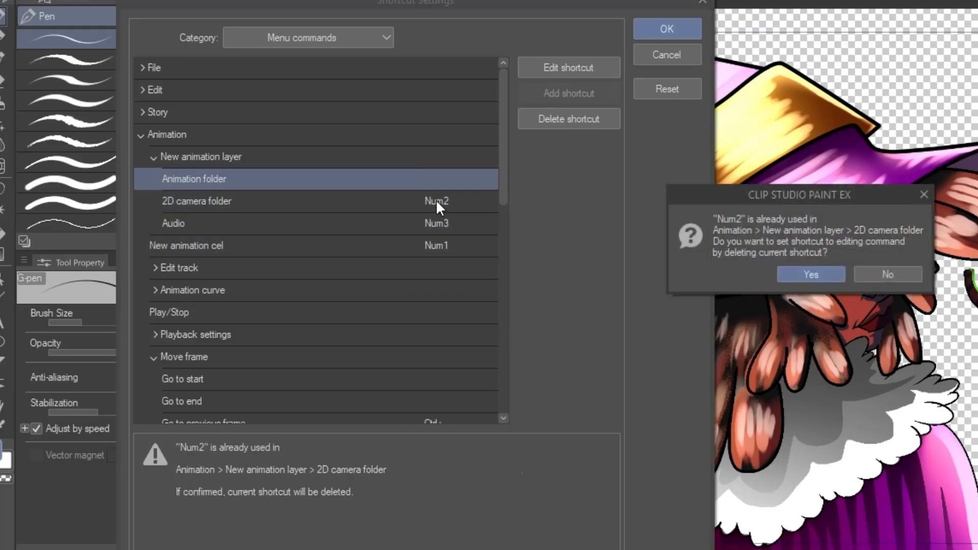
left_click(794, 273)
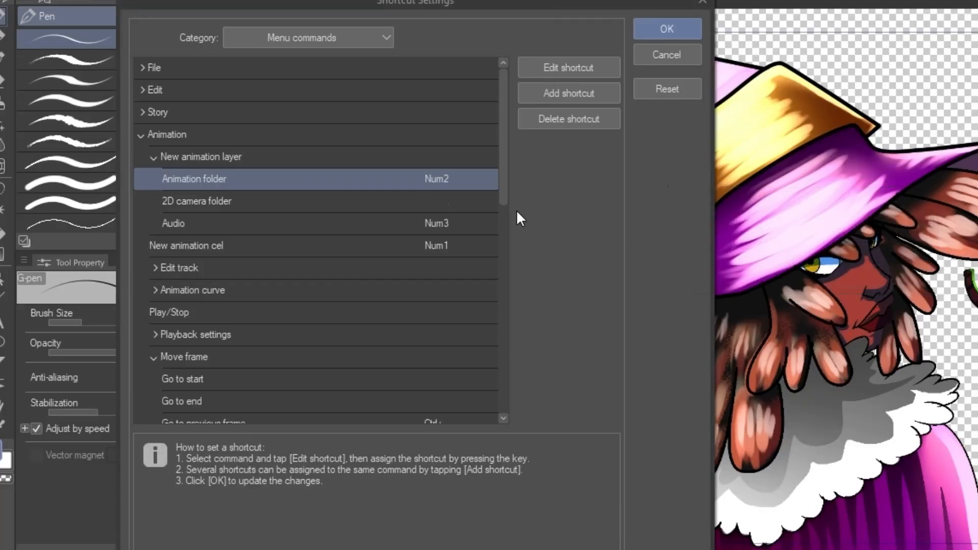
Assign Num3 to 2D camera folder, taking the shortcut over from Audio.
double_click(441, 203)
key("KP_3")
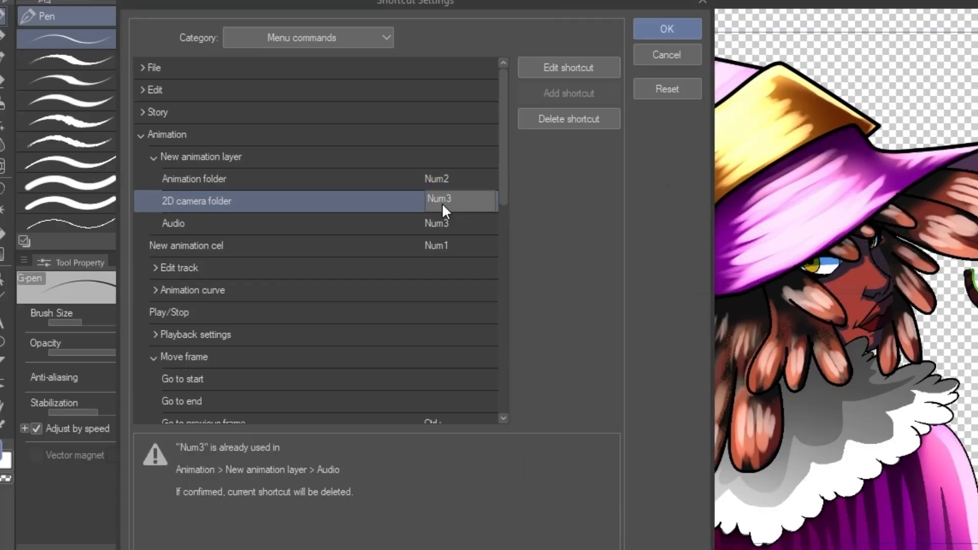
key("Return")
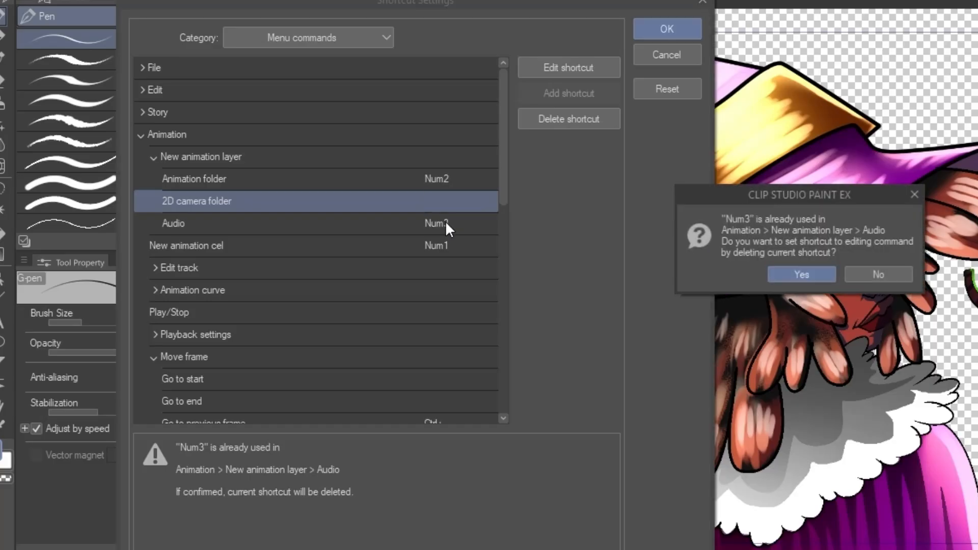
left_click(820, 273)
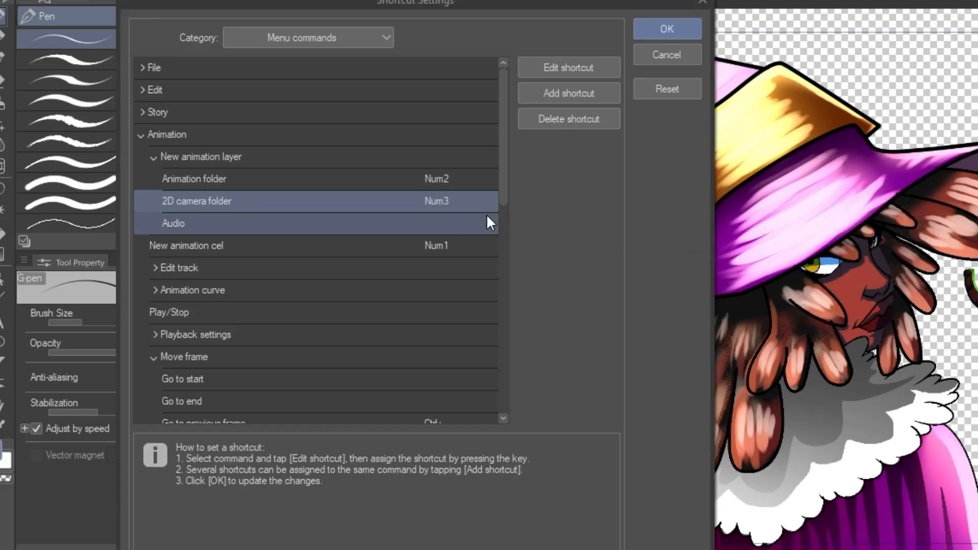
Assign Num4 to Audio in the New animation layer group, taking the shortcut over from Enable onion skin.
left_click(432, 225)
left_click(432, 224)
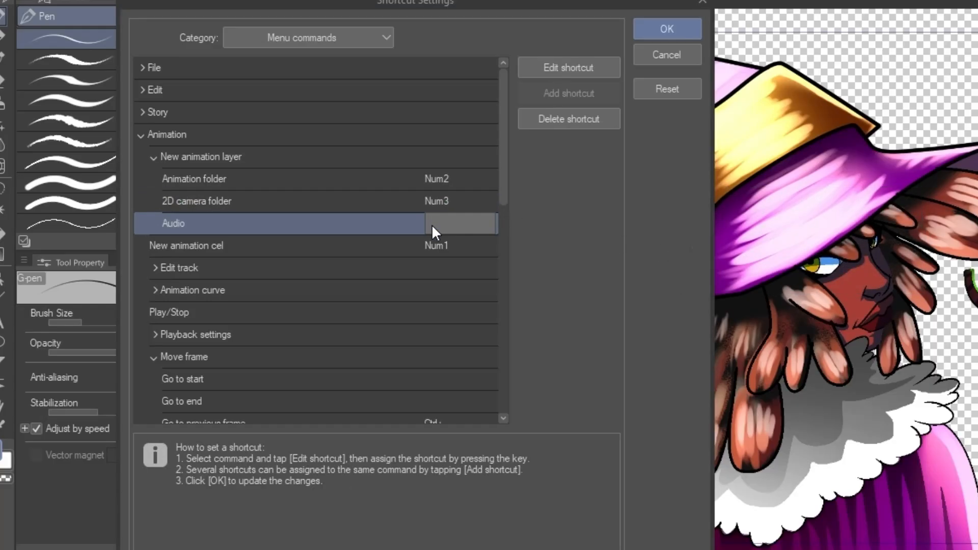
key("KP_4")
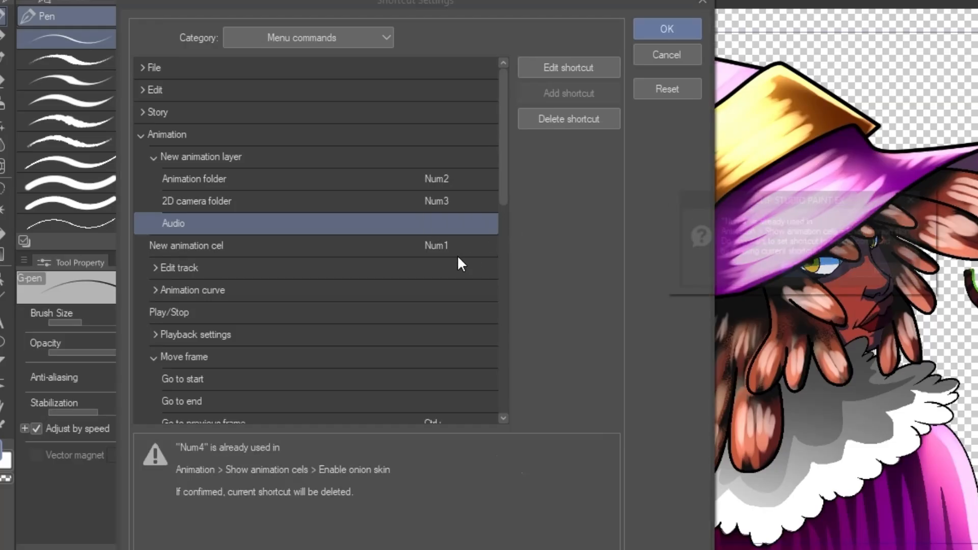
key("Return")
left_click(819, 273)
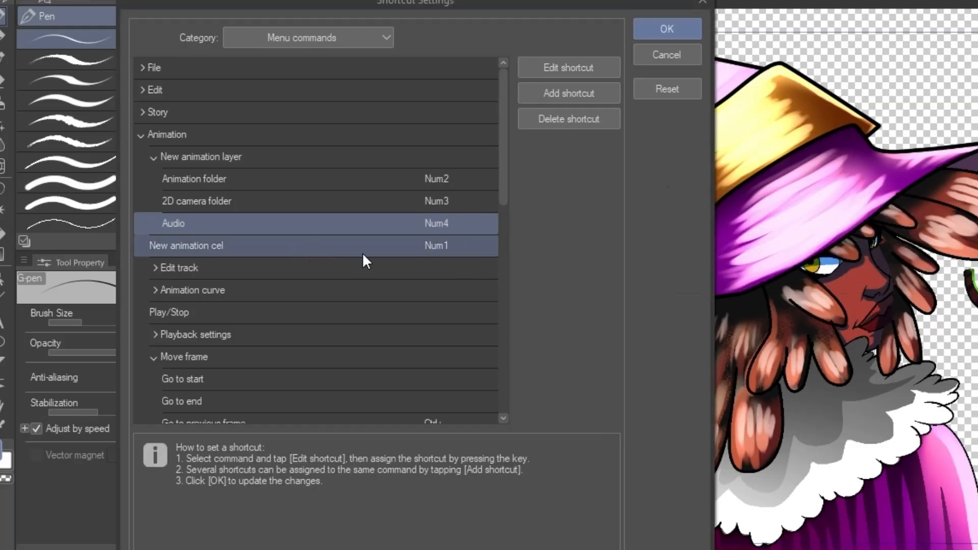
Assign Num5 to Enable onion skin under Show animation cels, taking the shortcut over from Onion skin settings.
scroll(405, 235, "down", 6)
scroll(406, 235, "down", 2)
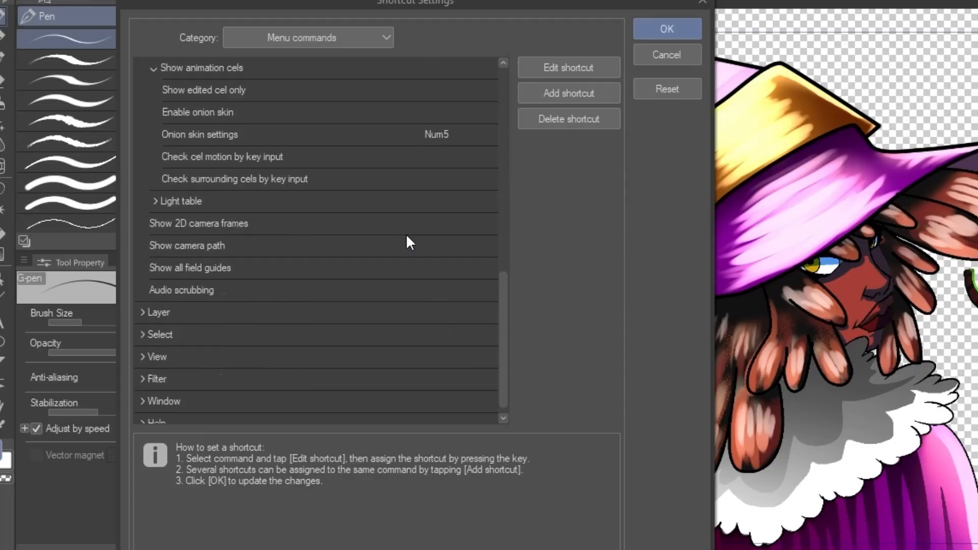
scroll(320, 230, "up", 1)
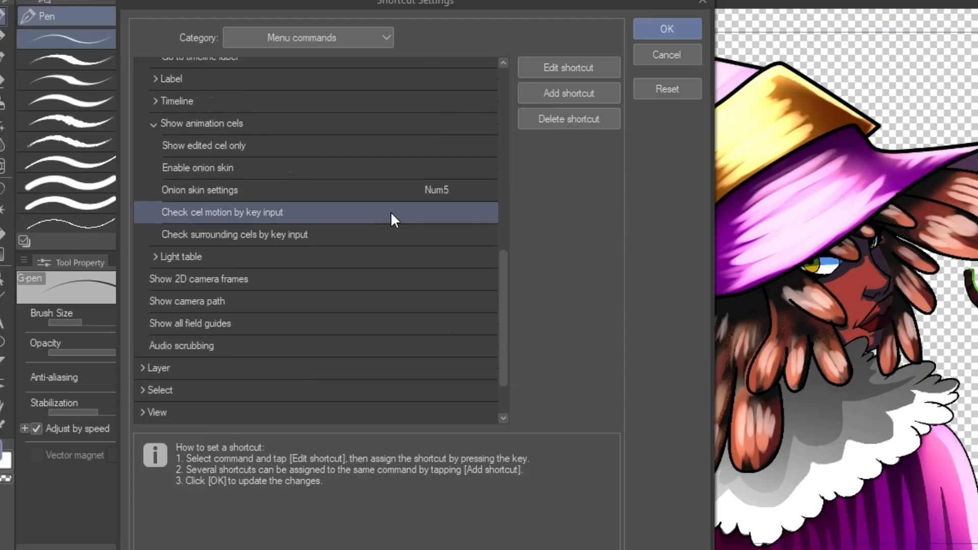
left_click(316, 182)
left_click(346, 171)
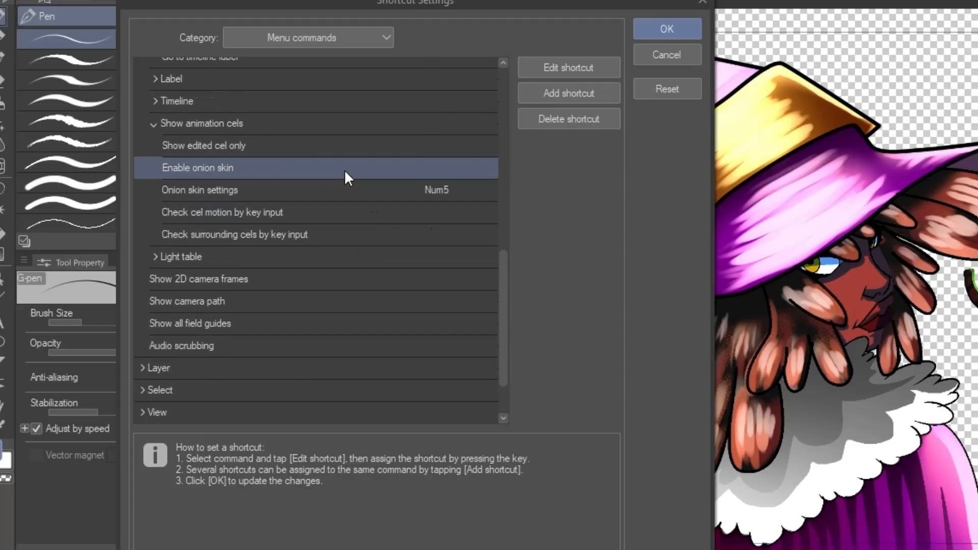
double_click(440, 168)
key("KP_5")
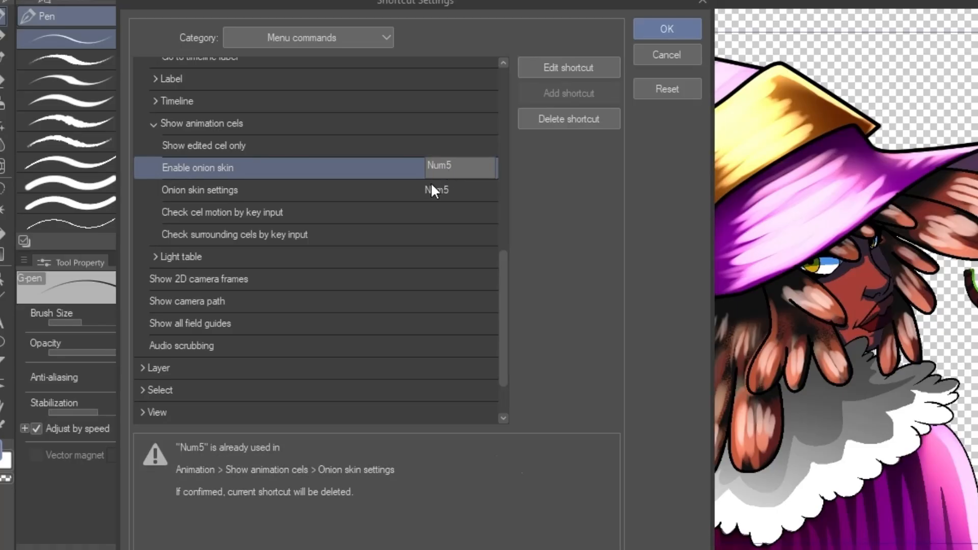
left_click(429, 188)
left_click(811, 272)
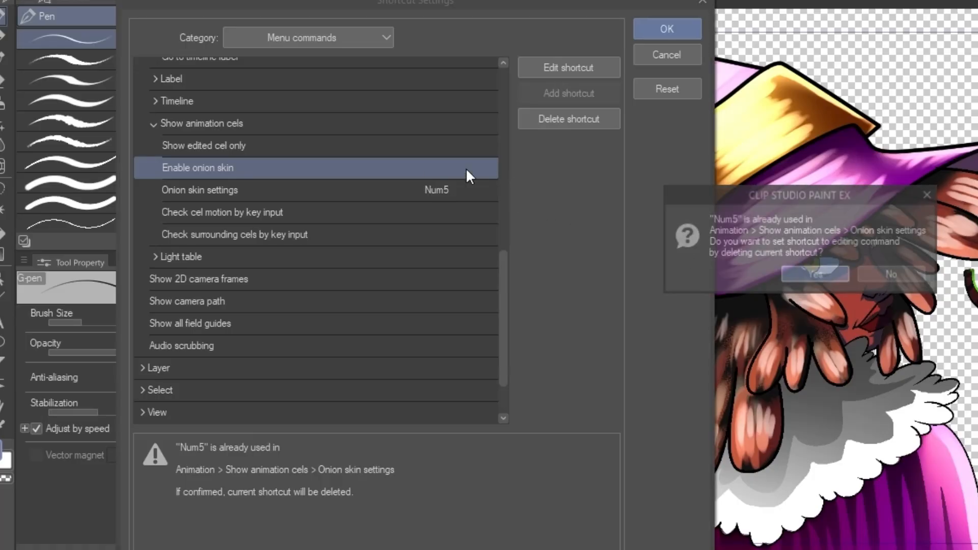
Assign Num6 to Onion skin settings and save the shortcut settings.
double_click(445, 186)
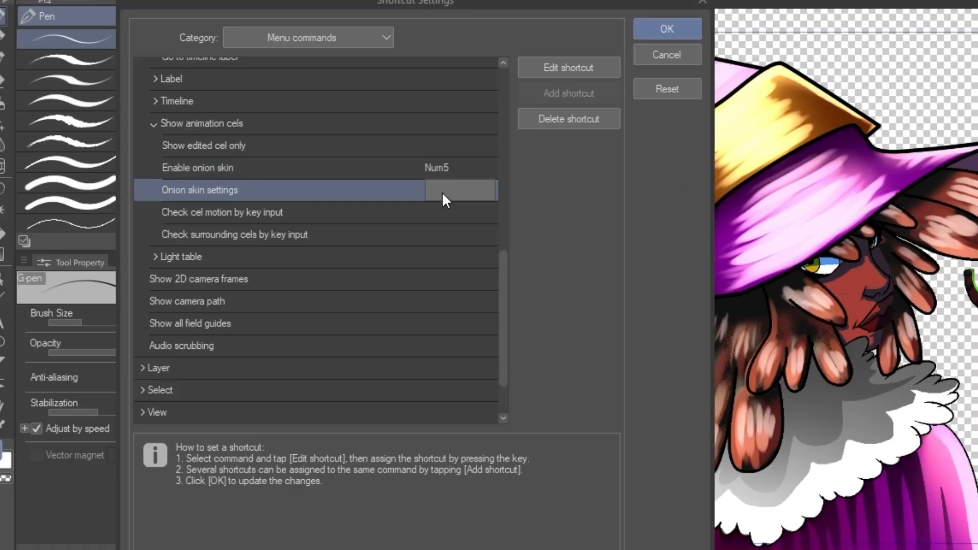
left_click(545, 201)
left_click(412, 190)
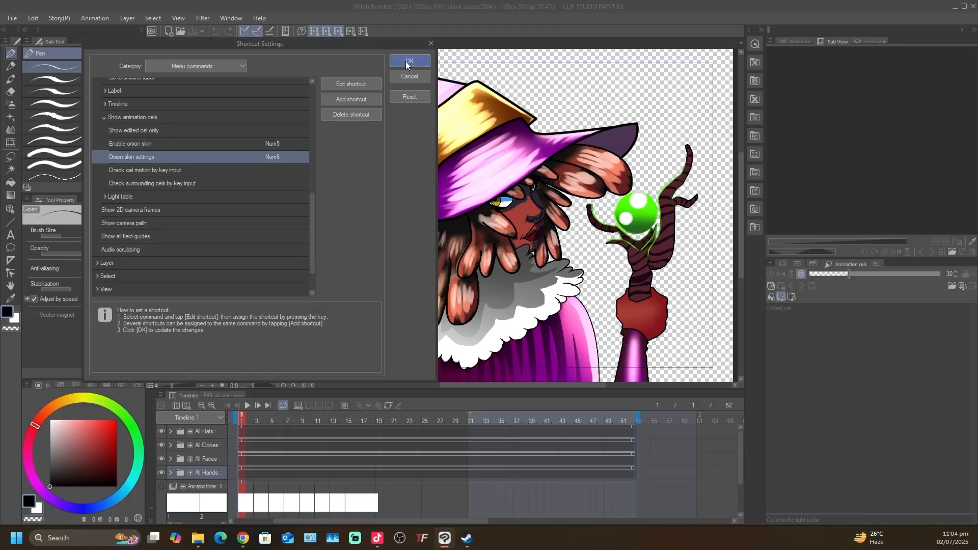
left_click(409, 61)
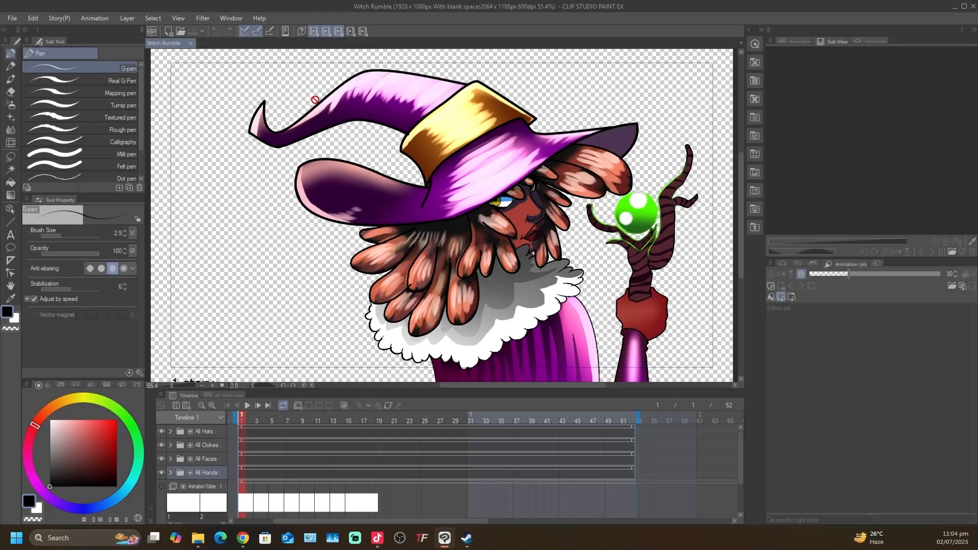
Close the Witch Rumble document and open the settings for a new document.
left_click(191, 43)
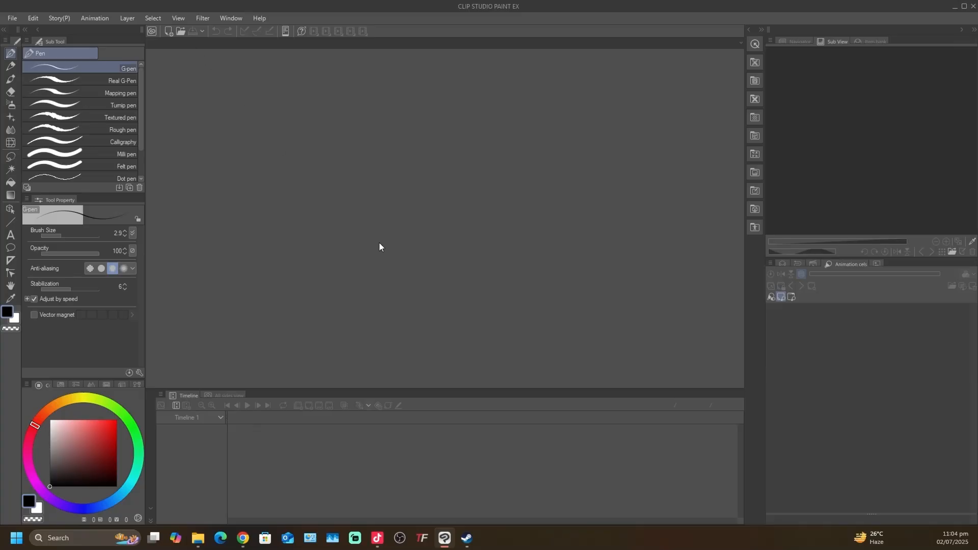
left_click(13, 19)
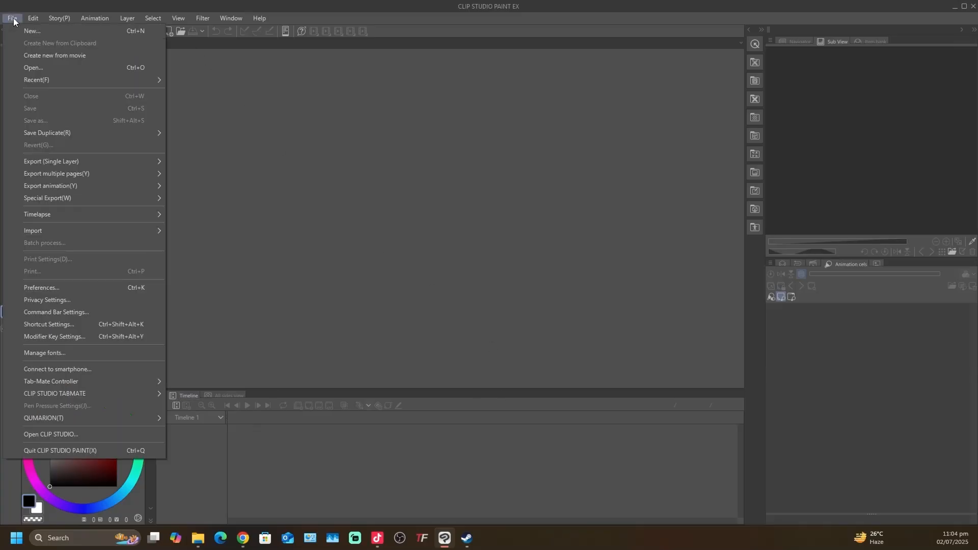
left_click(35, 30)
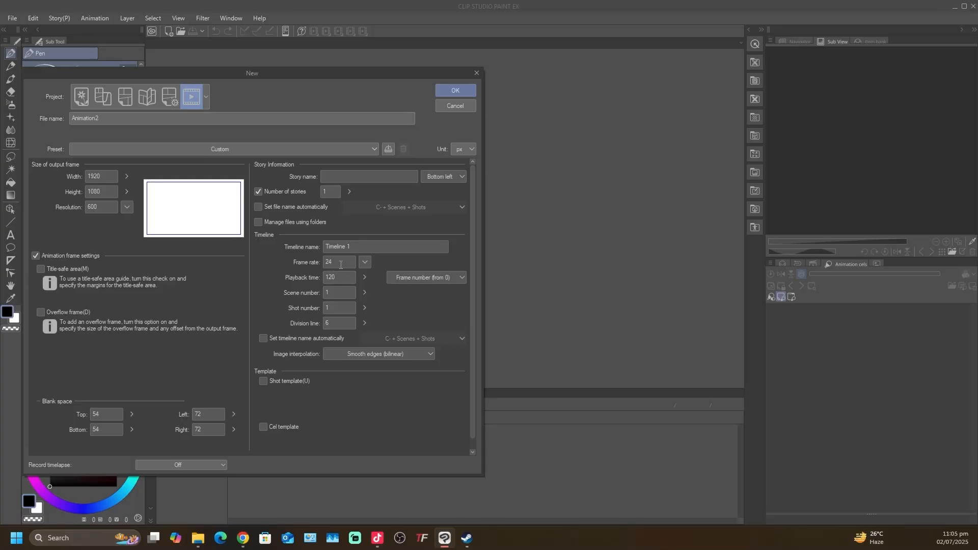
Set the new animation's frame rate to 24 fps and its playback time format to Seconds + frame.
left_click(364, 262)
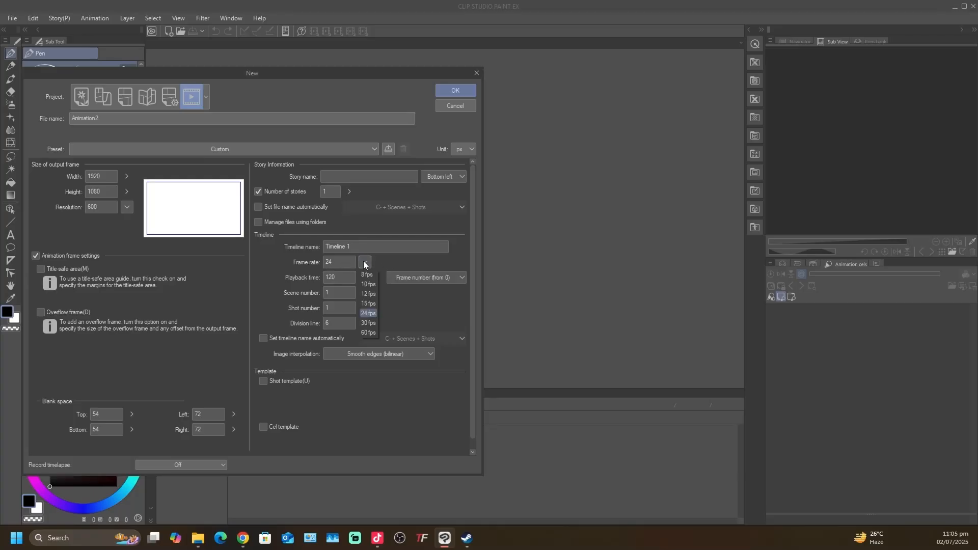
left_click(368, 314)
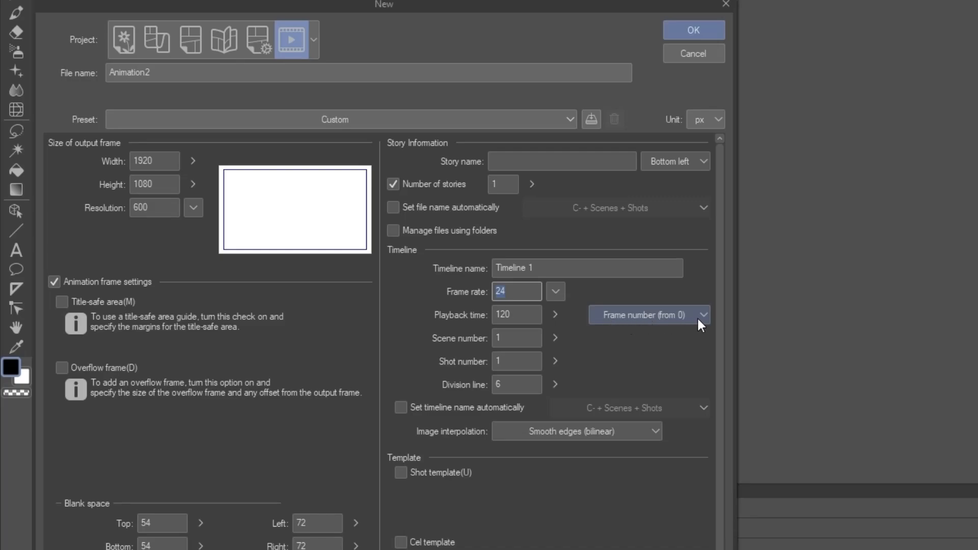
left_click(664, 316)
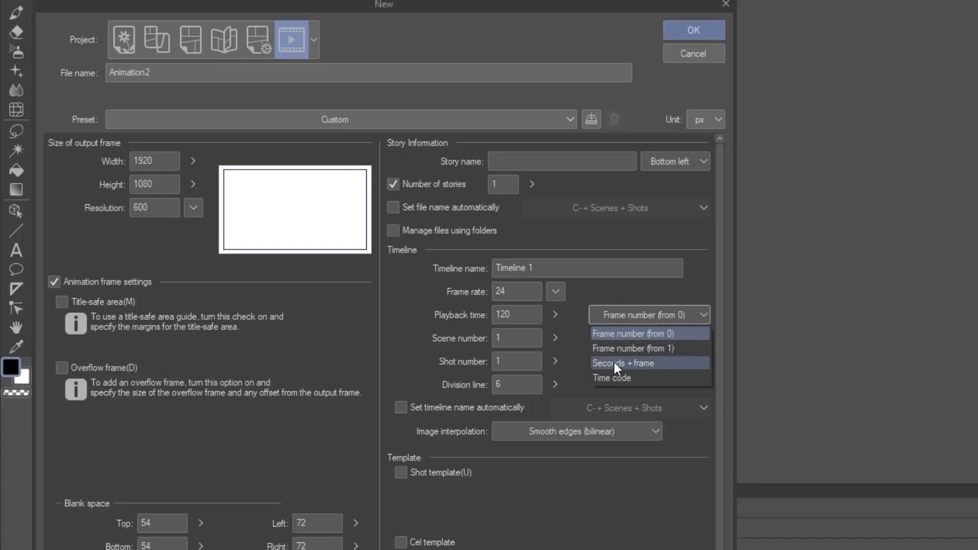
left_click(646, 363)
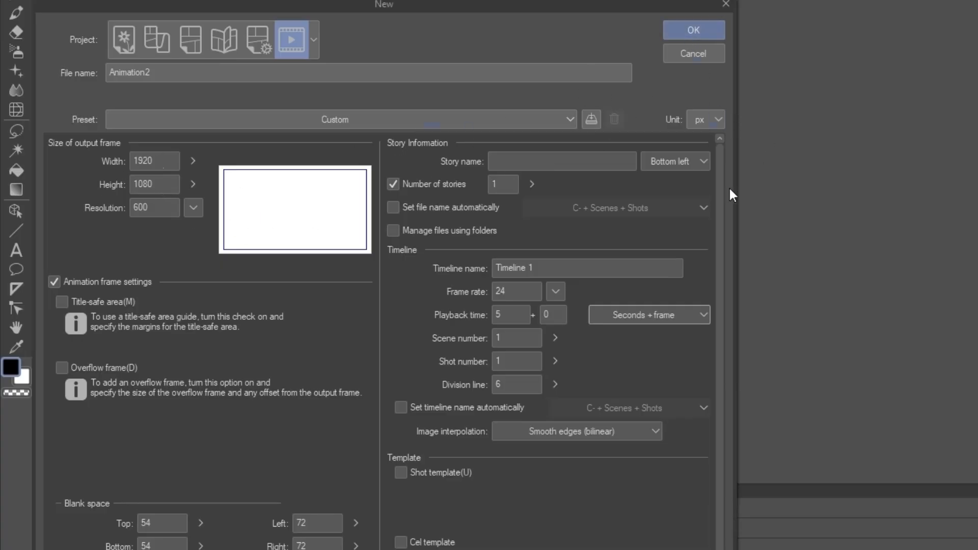
Save the document settings as a preset named "new 2D sheet" that includes the resolution and frame rate.
left_click(591, 119)
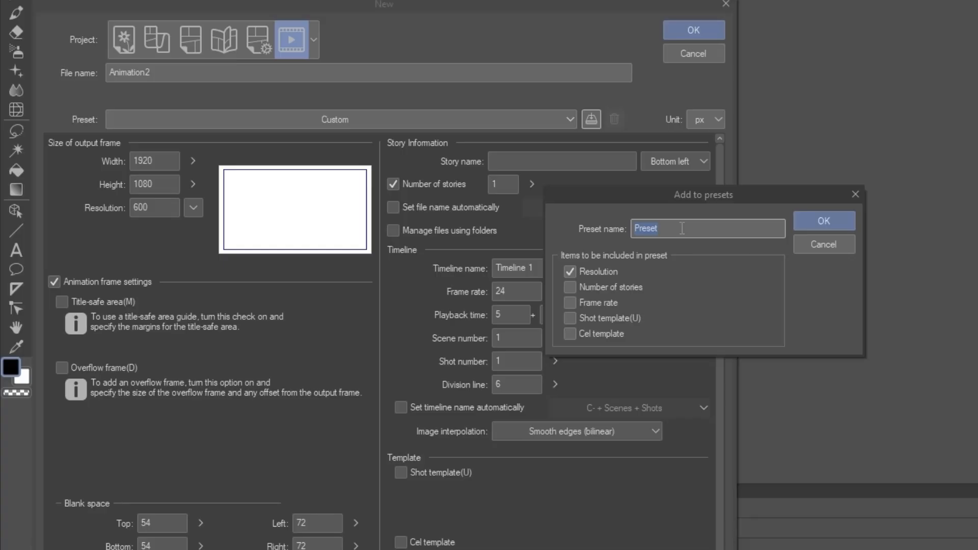
type("new sheet")
left_click(653, 228)
type("2D")
left_click(572, 304)
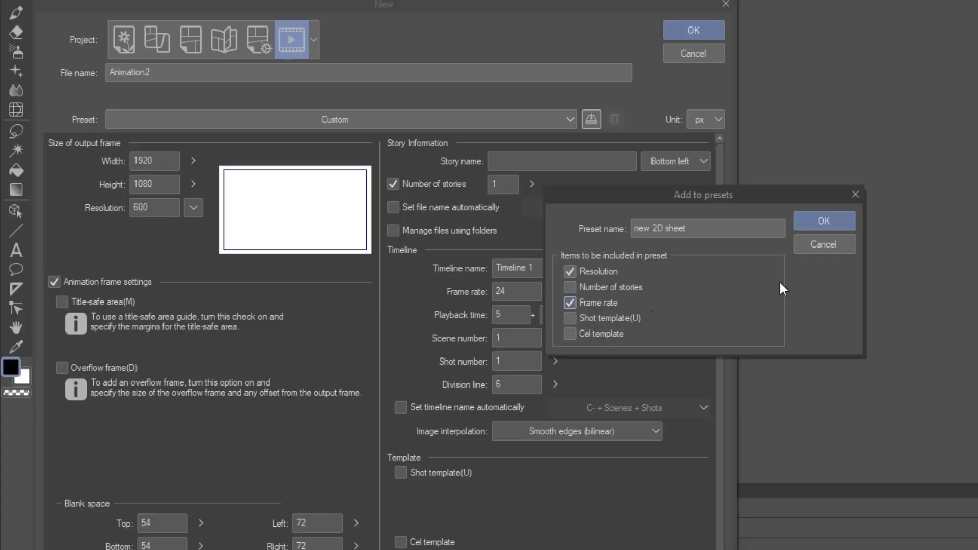
left_click(829, 221)
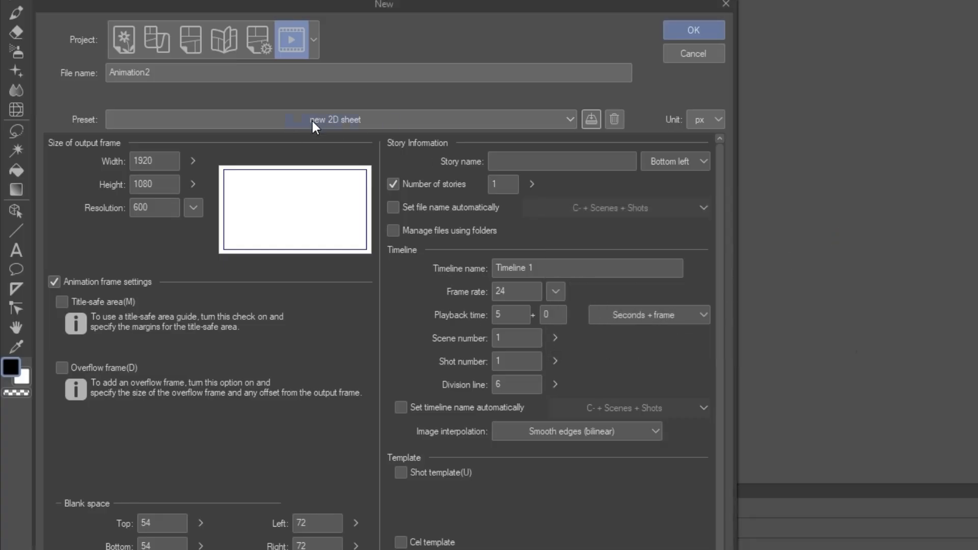
Create the animation document from the preset and display its layer list.
left_click(693, 29)
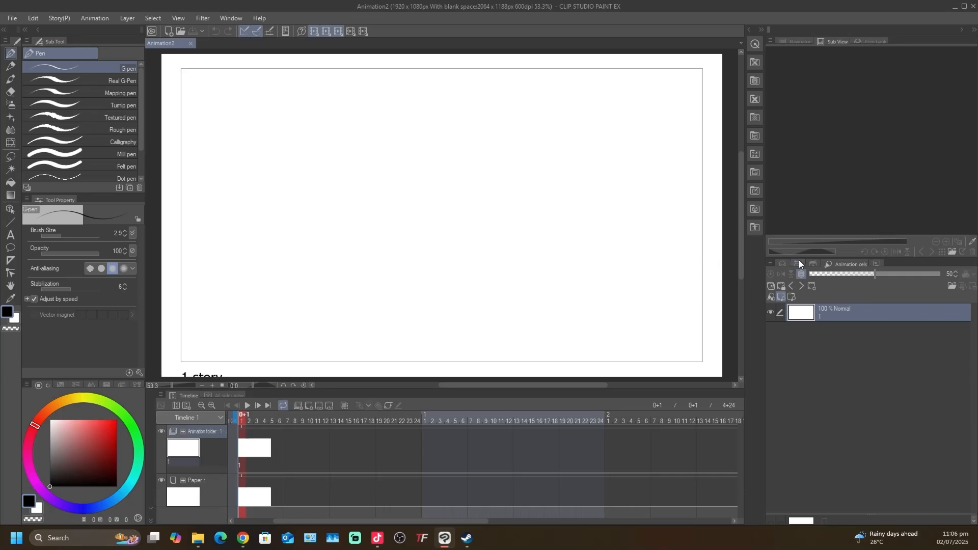
left_click(784, 263)
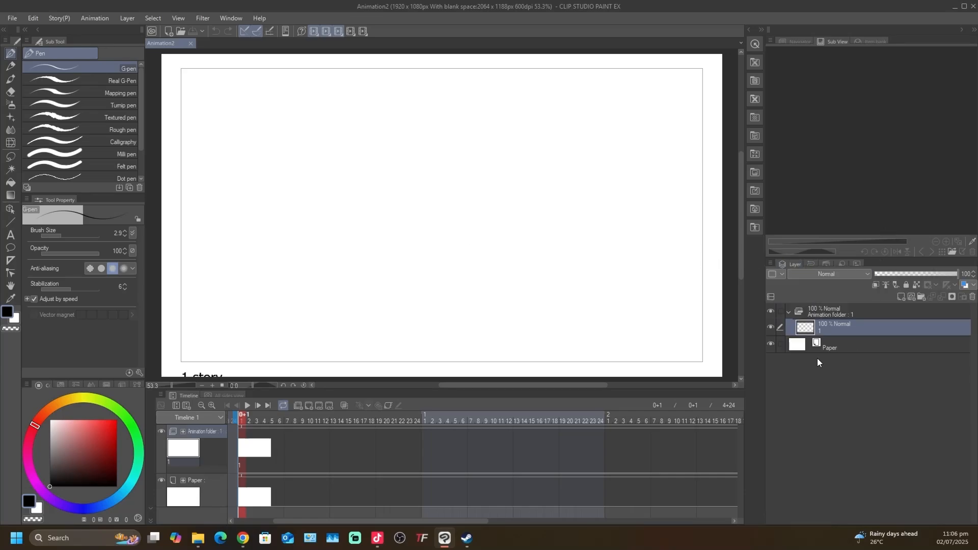
Try adding a second animation cel, undo it and return to the first frame.
key("alt+n")
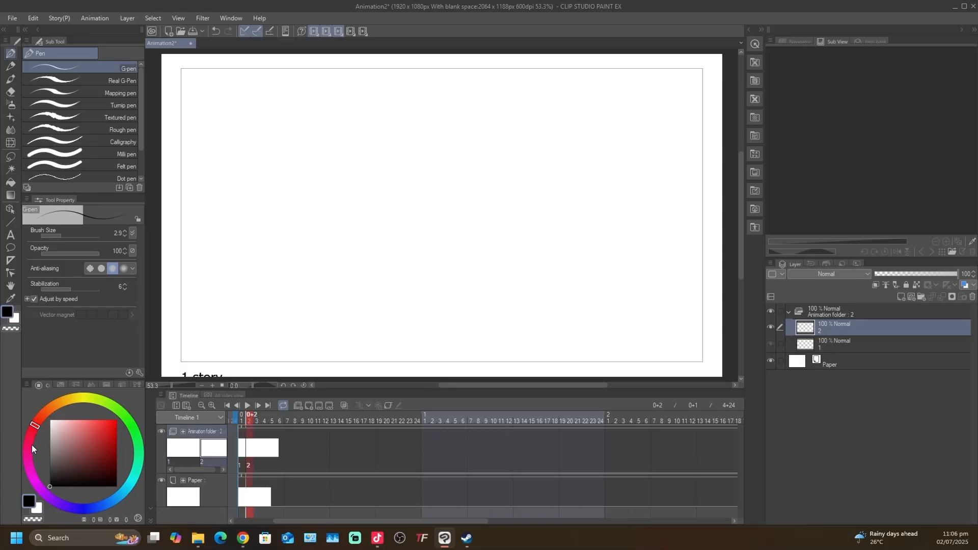
key("ctrl+z")
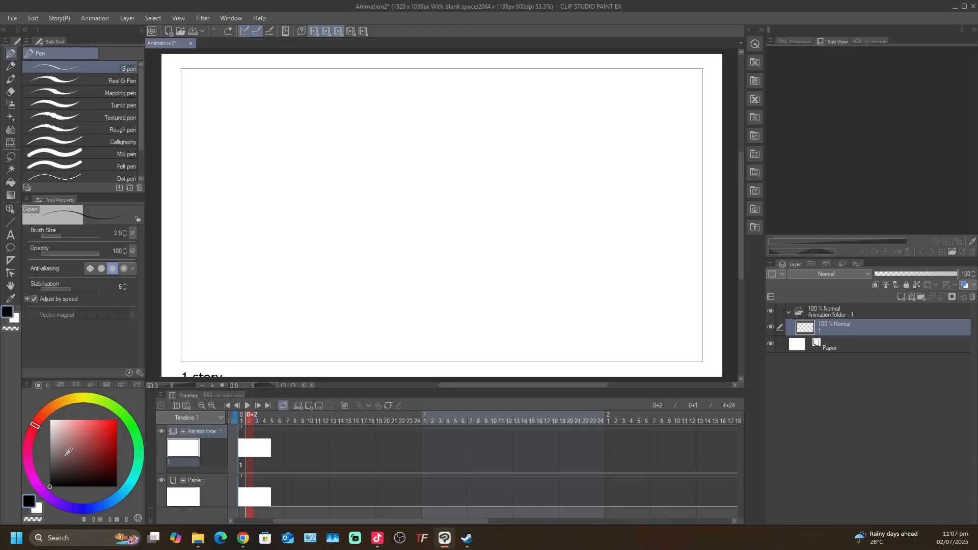
left_click(240, 451)
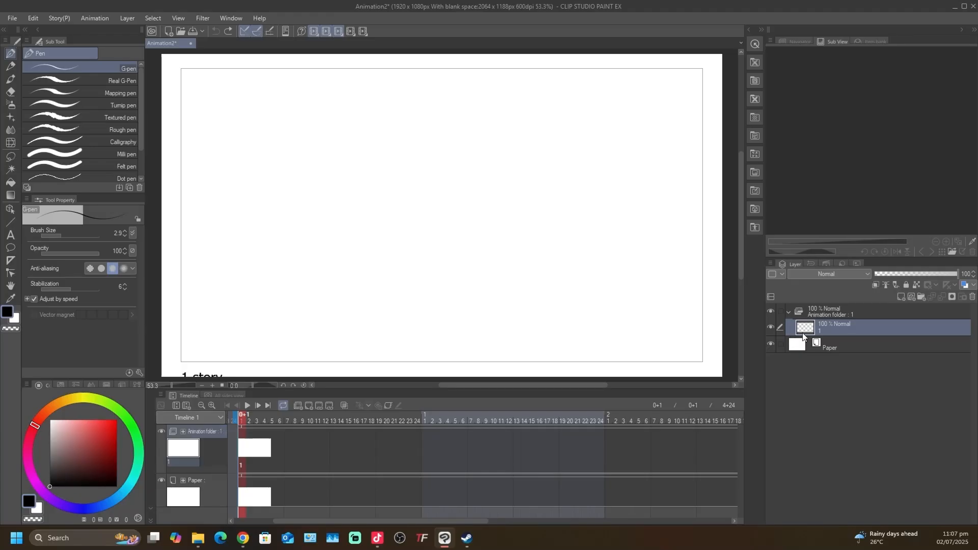
Try adding cels 2 to 6 to the animation folder, undo them all and return to the first frame.
key("ctrl+y")
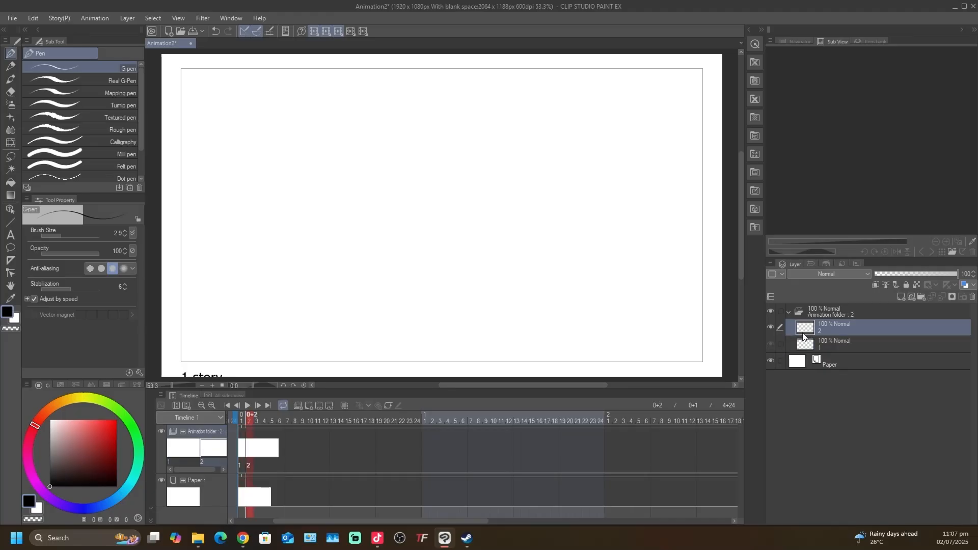
key("ctrl+y")
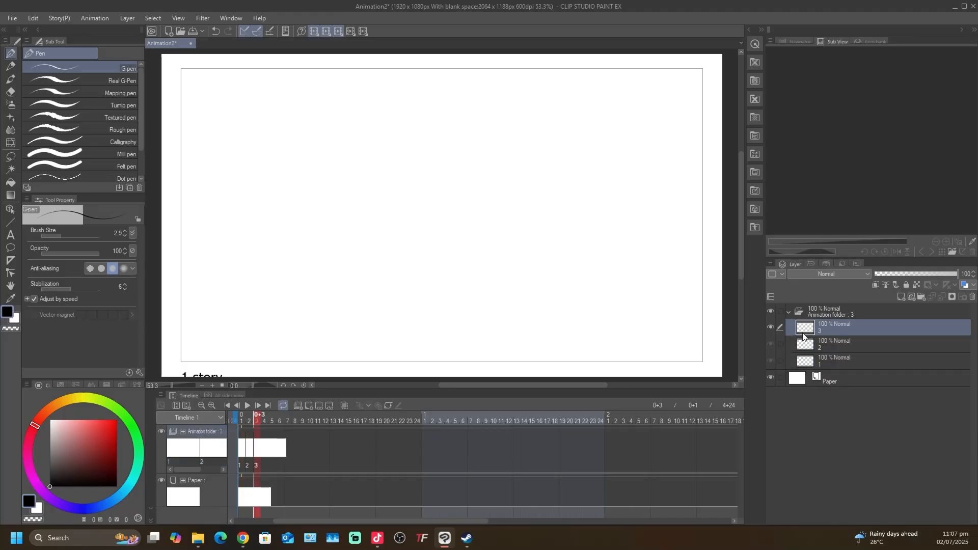
key("ctrl+y")
key("ctrl+y")
key("ctrl+y")
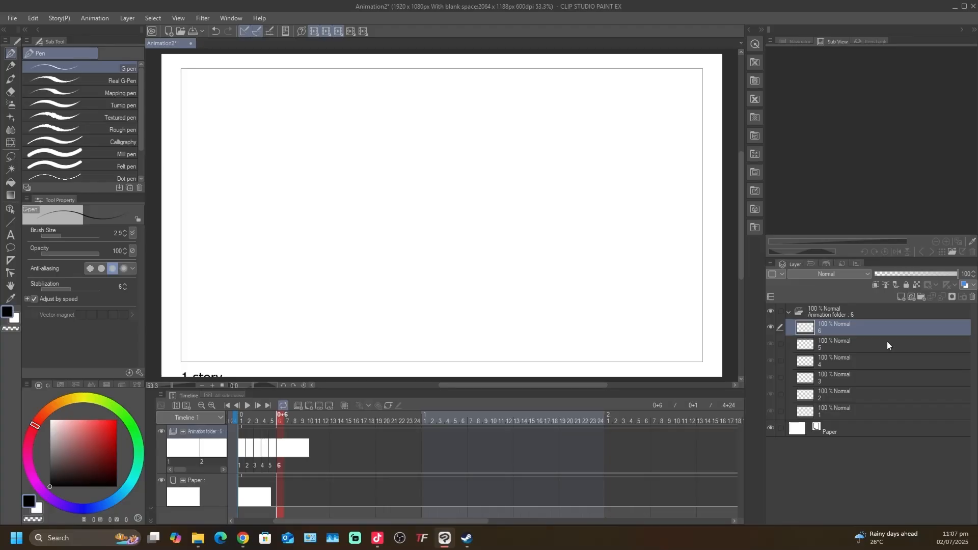
key("ctrl+z")
key("ctrl+z")
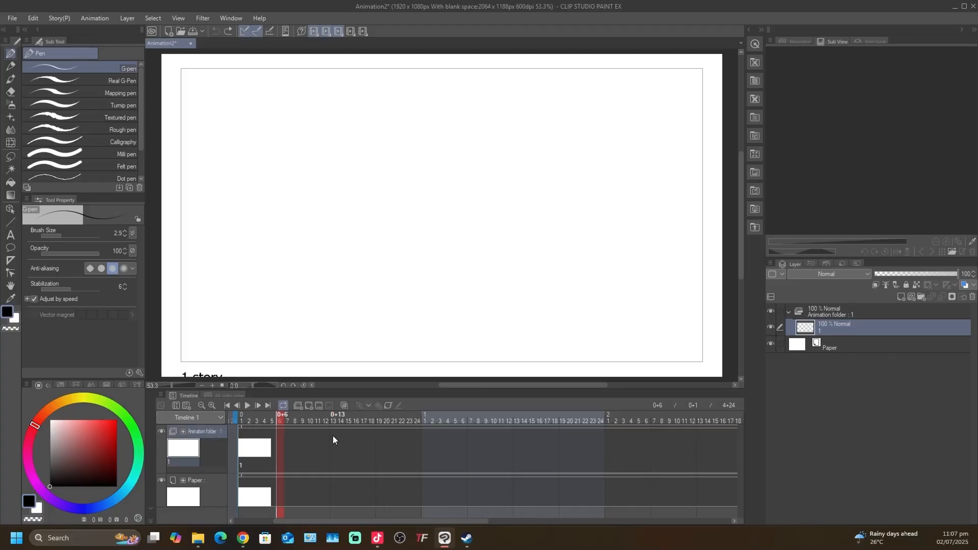
left_click(241, 453)
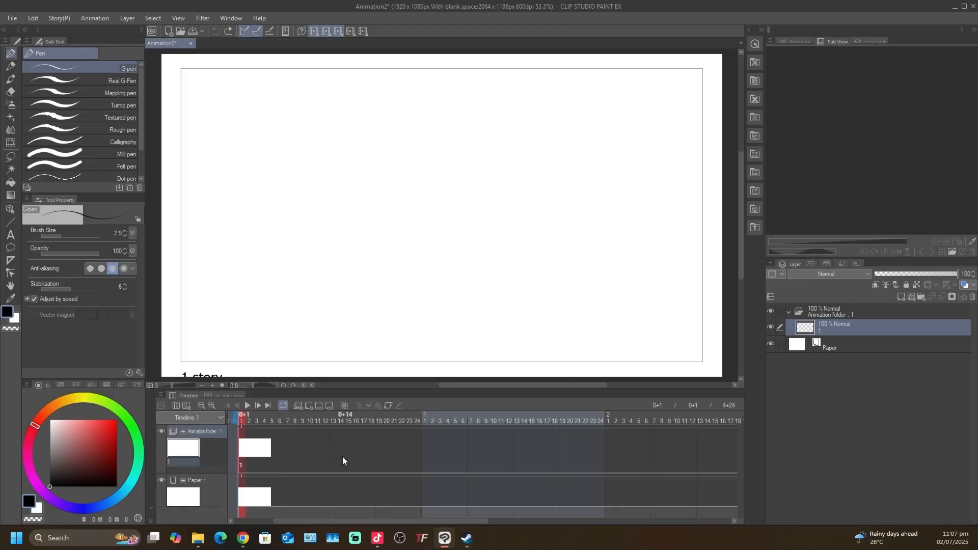
Add an empty animation folder and a 1920 × 1080 px 2D camera folder above the existing animation folder, and reselect the empty folder.
key("alt+n")
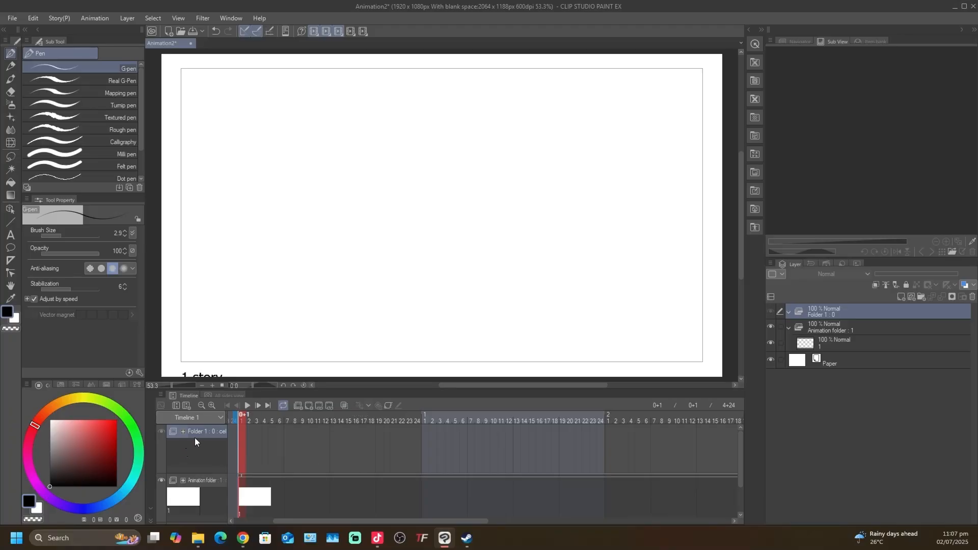
left_click(227, 457)
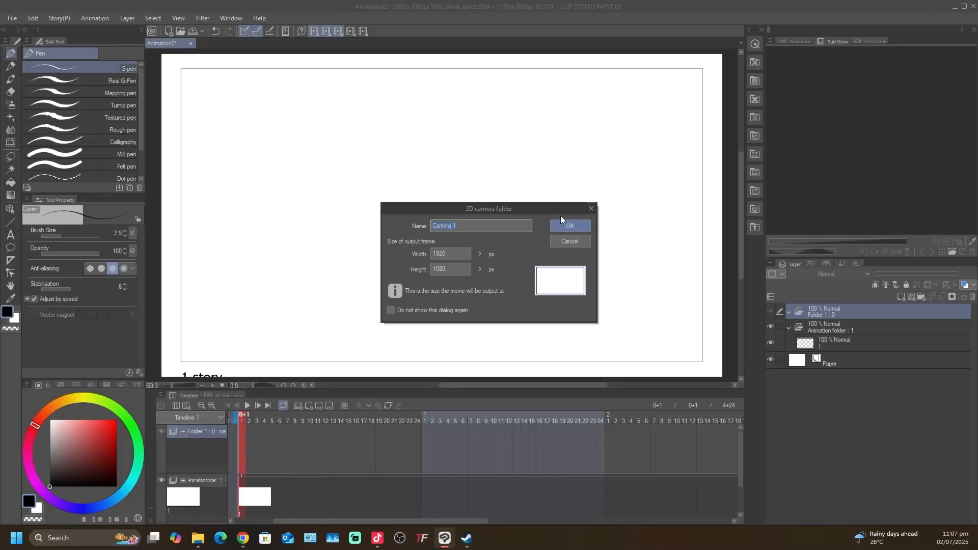
left_click(571, 227)
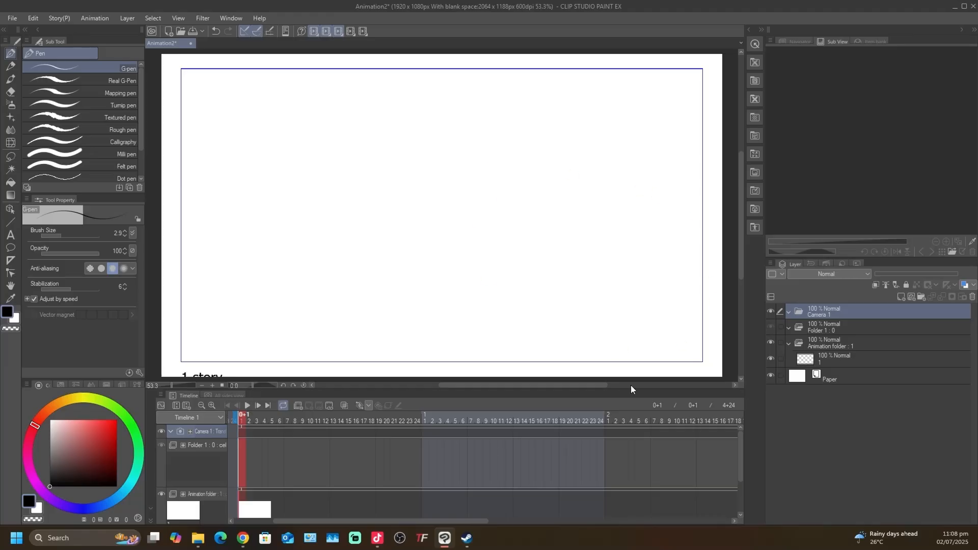
left_click(830, 327)
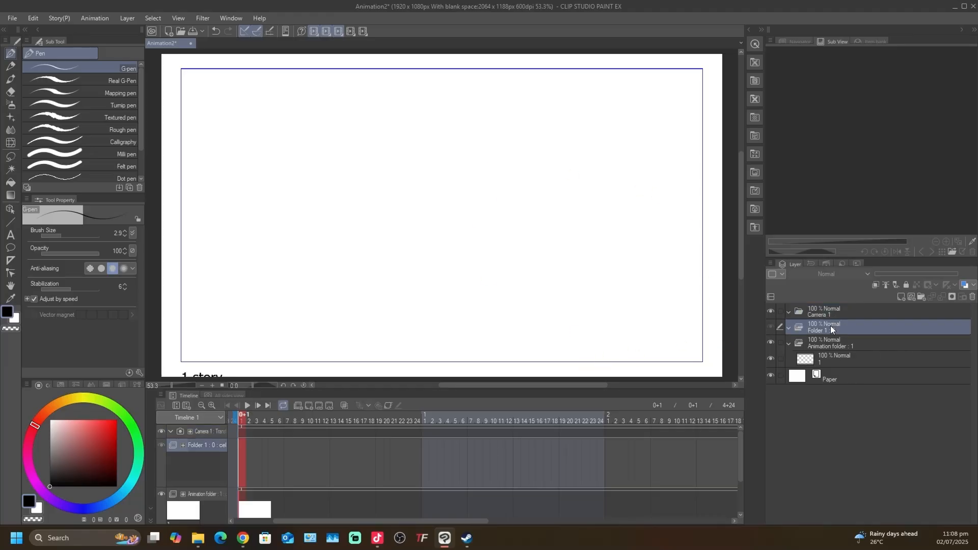
Select the empty folder together with the animation folder and its cel, then undo the added camera and empty folders.
left_click(835, 357, "shift")
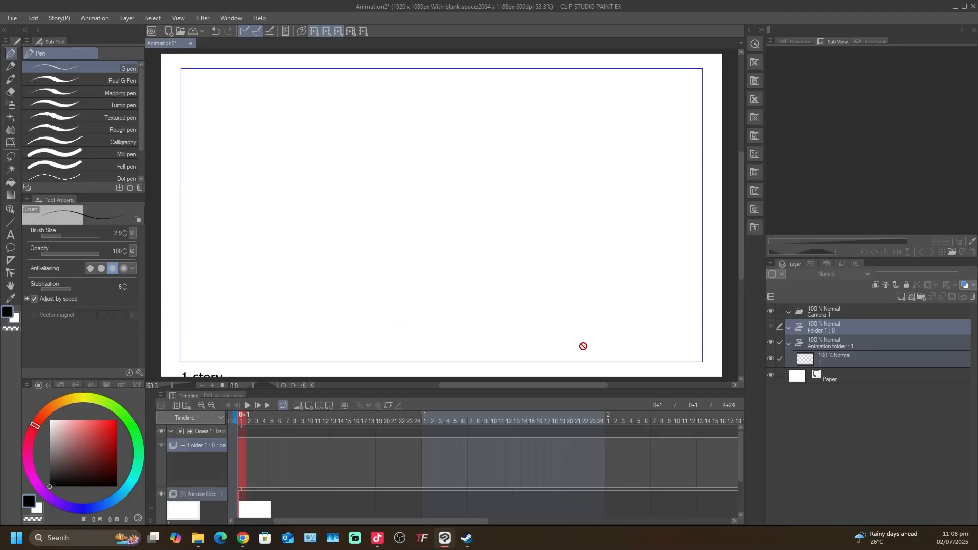
left_click(851, 347)
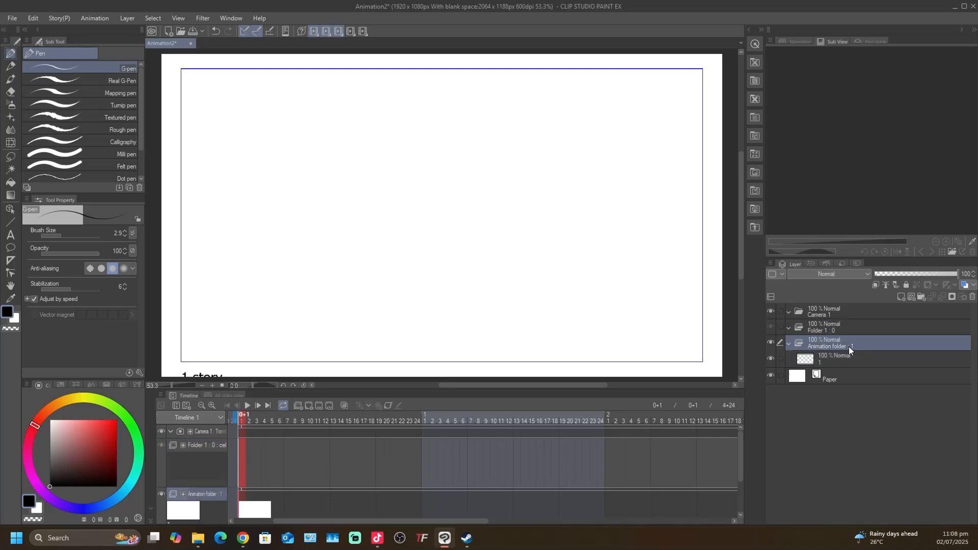
left_click(829, 326)
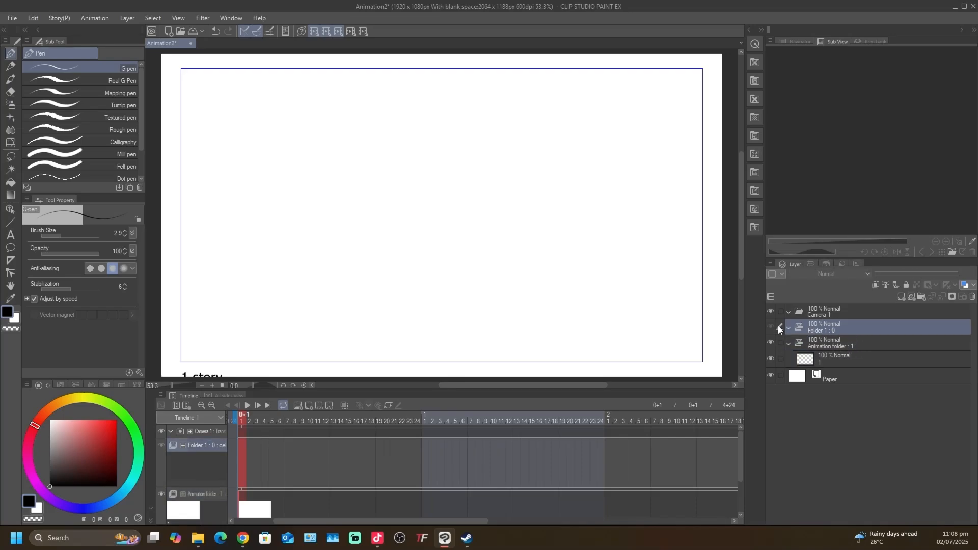
key("ctrl+z")
key("ctrl+z")
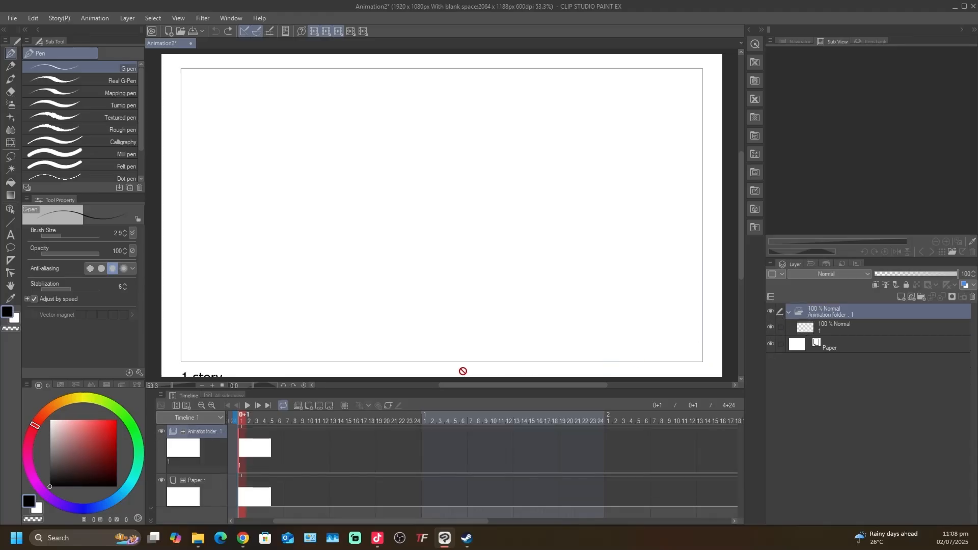
Add an audio layer above the animation folder and review the onion skin settings, cancelling without changes.
key("ctrl+shift+a")
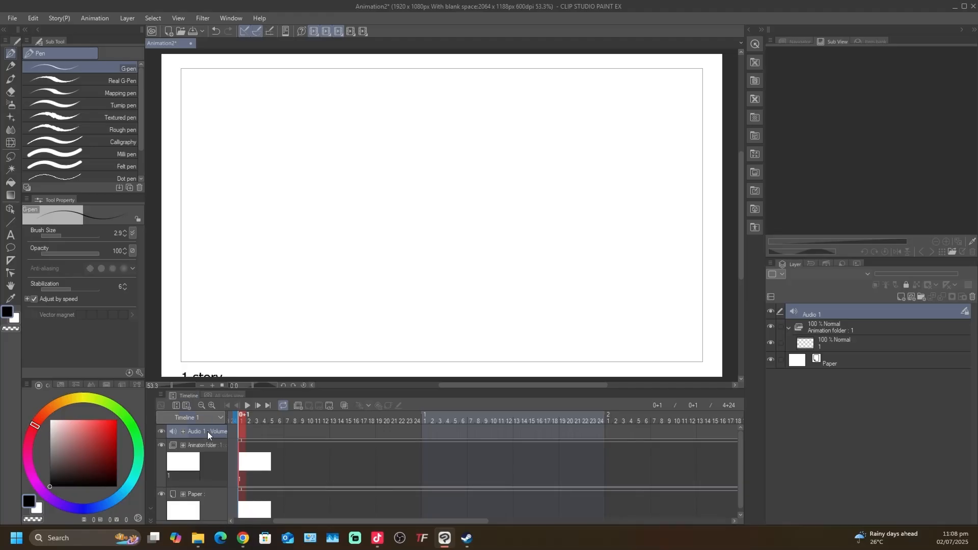
key("o")
right_click(345, 409)
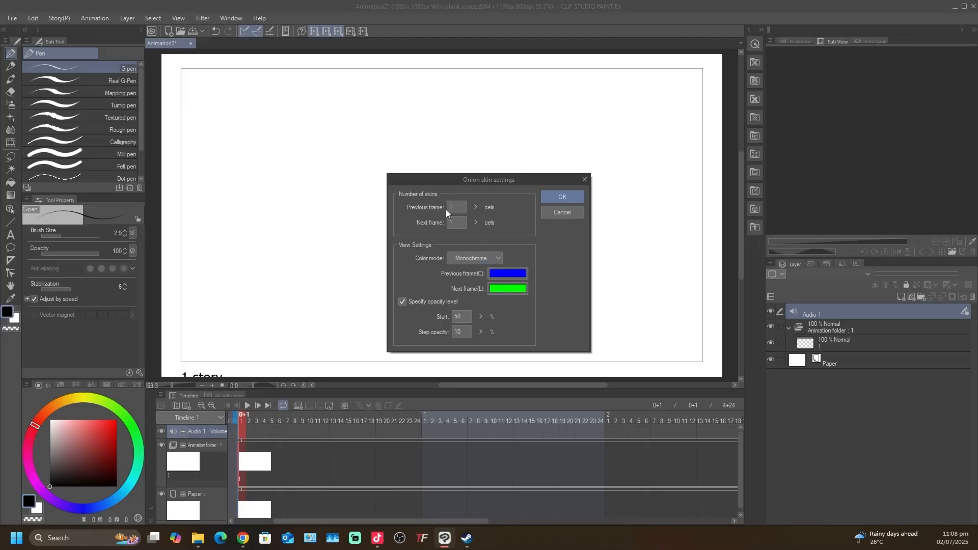
left_click(475, 223)
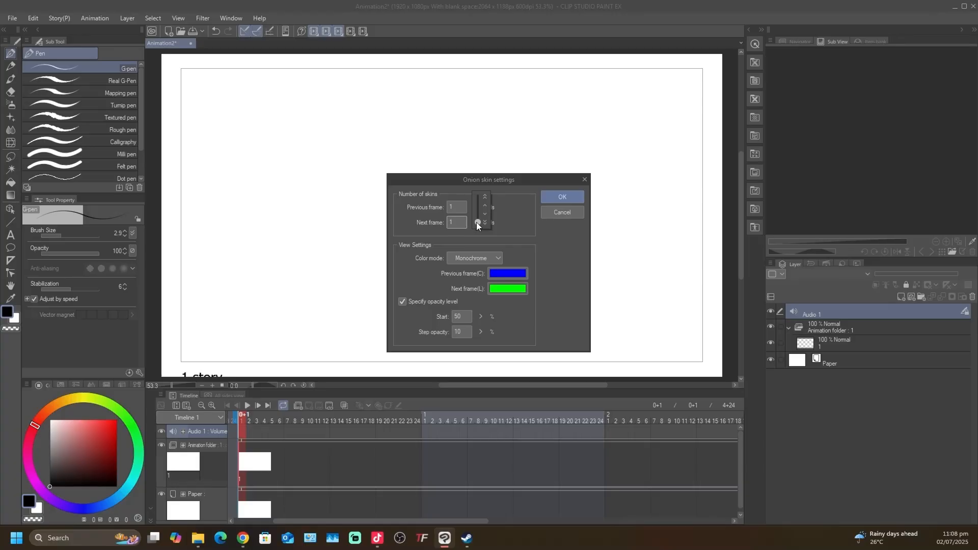
left_click(572, 214)
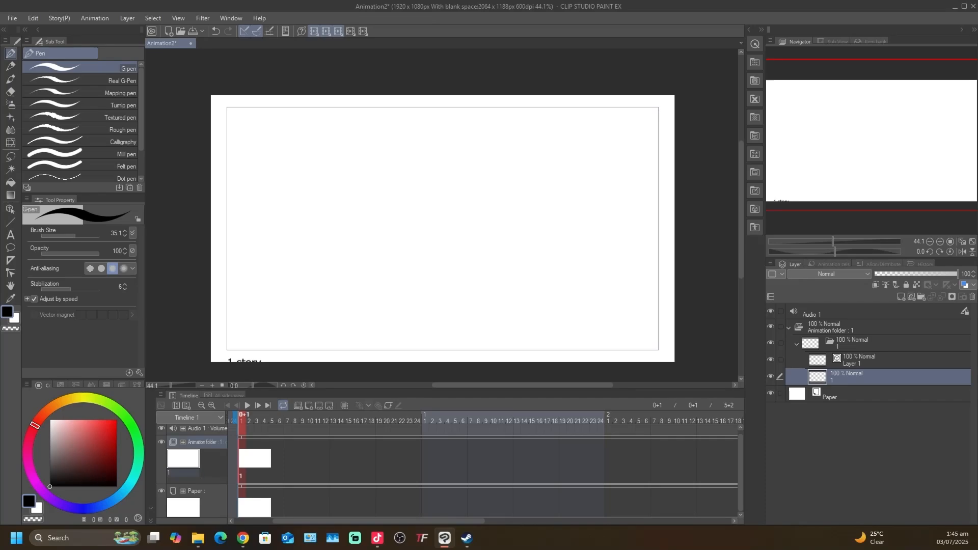
Step through the timeline frames to frame 3 and add a second animation cel there.
left_click(251, 466)
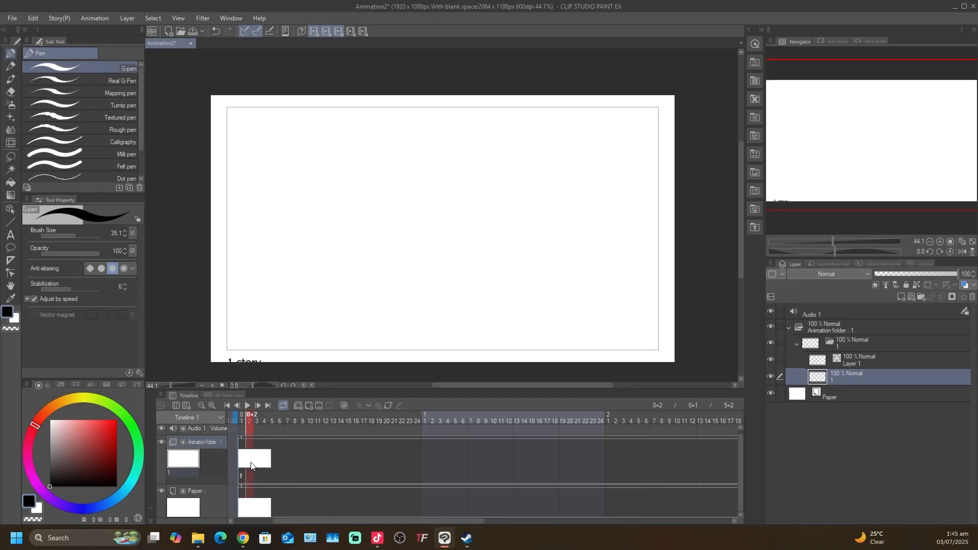
key("Right")
key("Right")
key("Left")
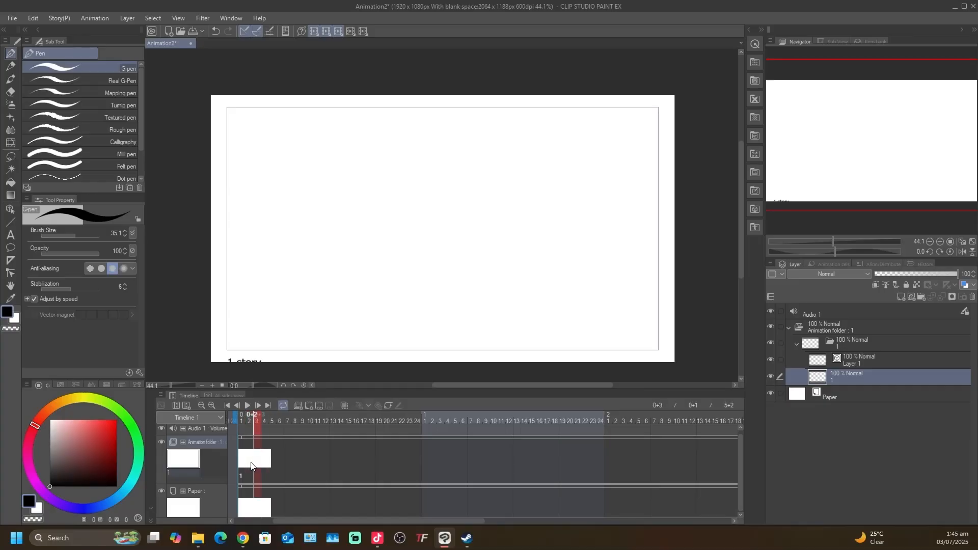
key("Left")
key("Left")
key("Right")
key("Right")
key("alt+n")
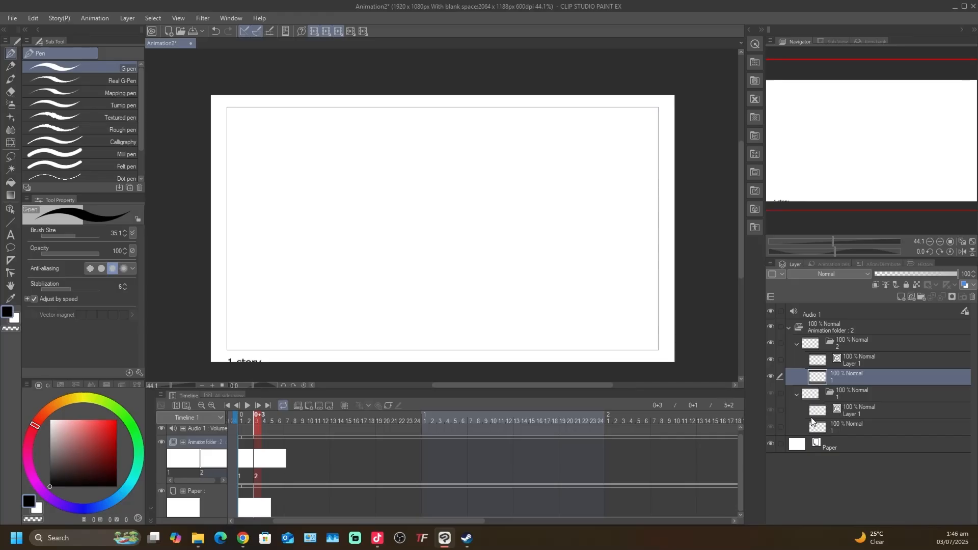
Insert one frame at frame 2 to lengthen the first cel's exposure on the timeline.
left_click(248, 463)
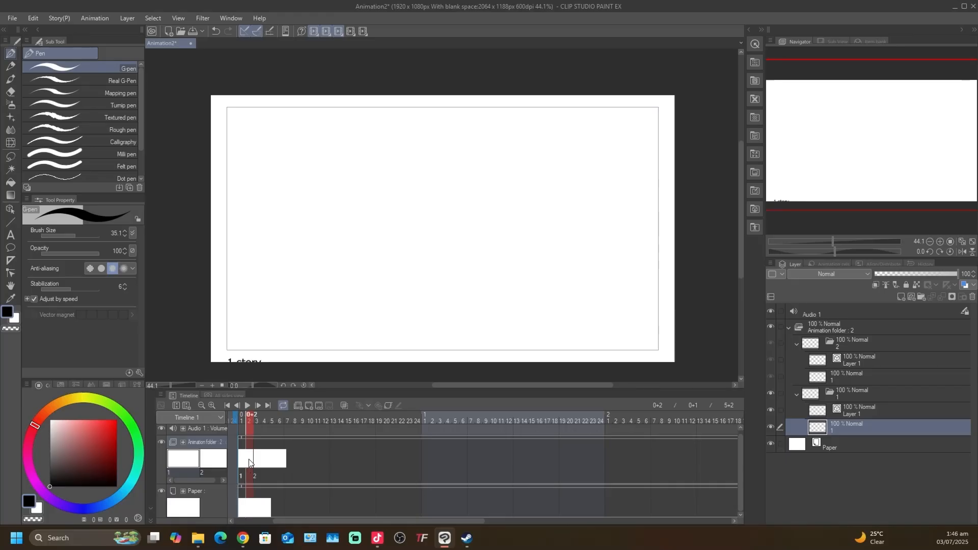
right_click(246, 437)
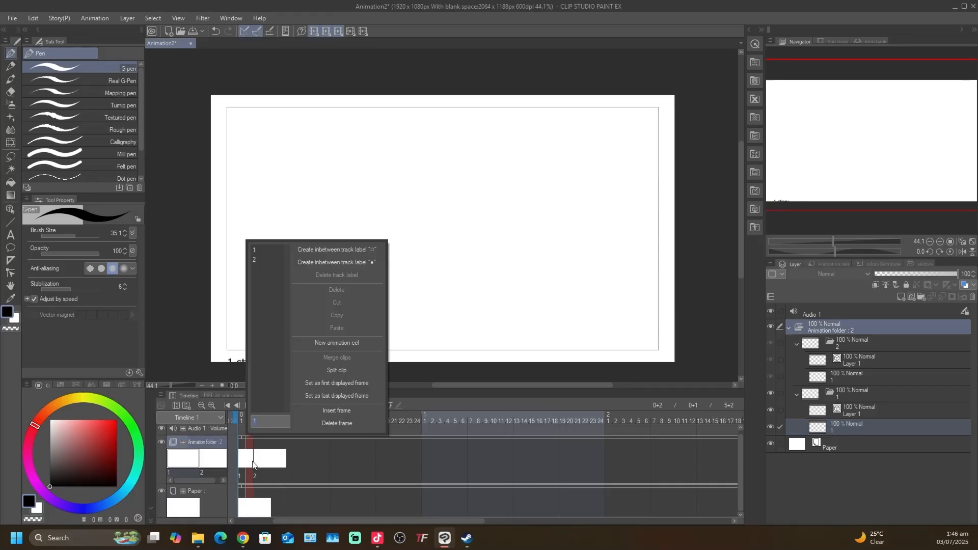
left_click(332, 411)
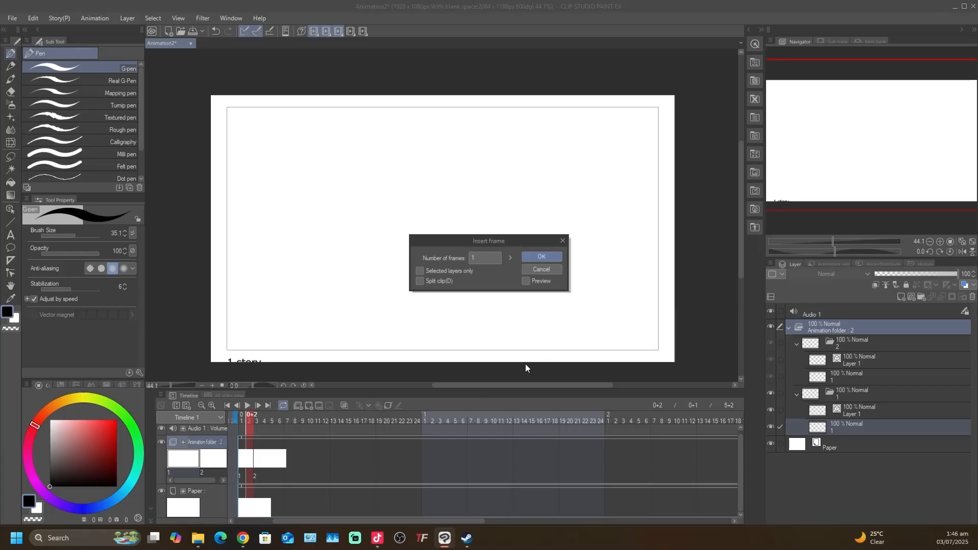
left_click(542, 254)
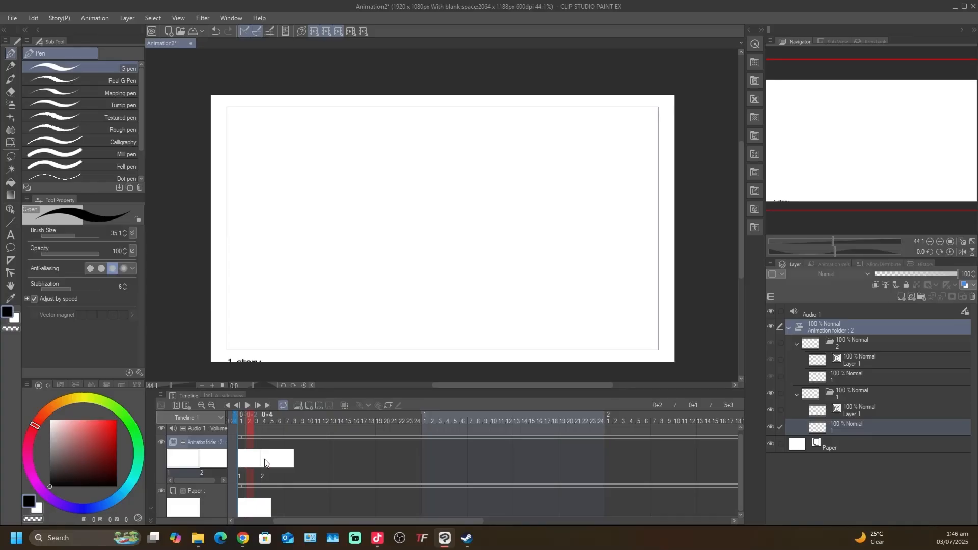
Delete one frame at frame 2 from the first cel's exposure.
left_click(253, 466)
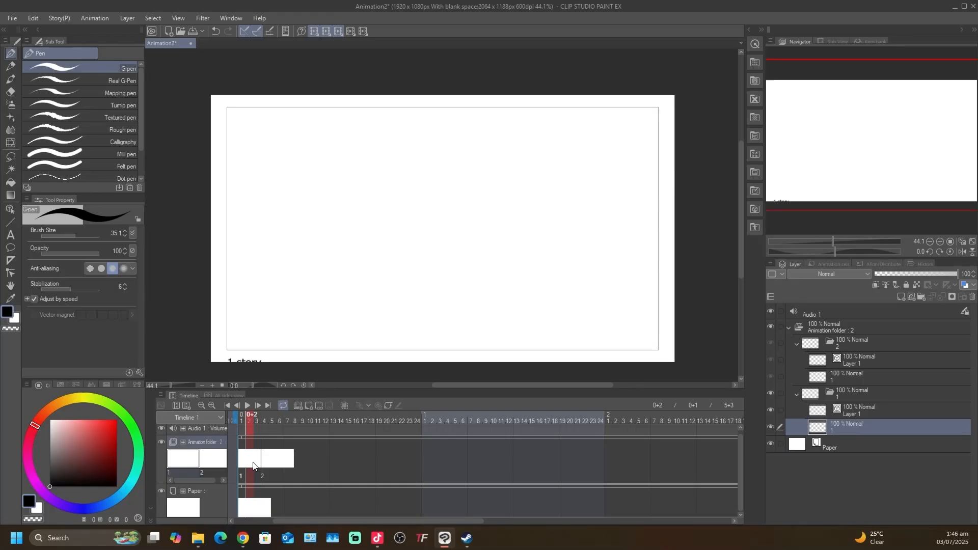
right_click(253, 465)
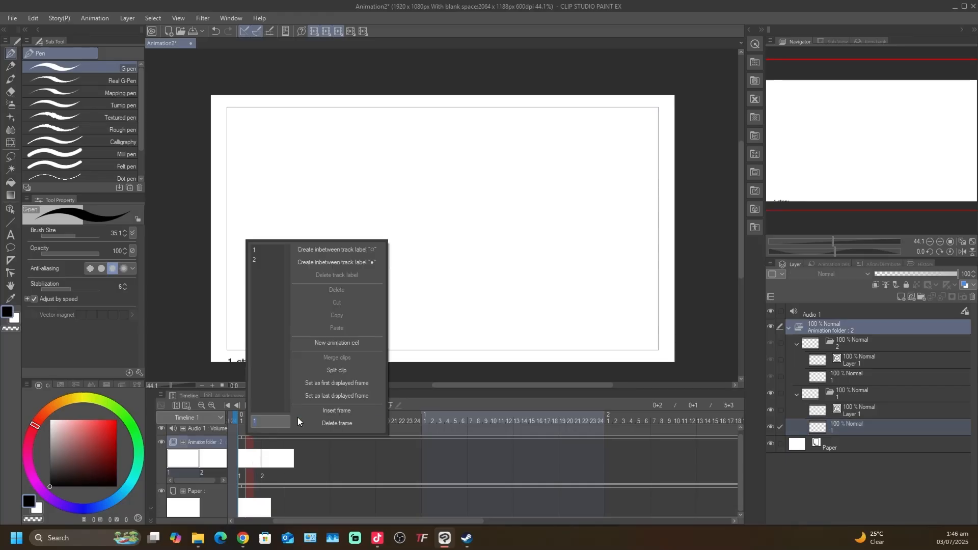
left_click(333, 424)
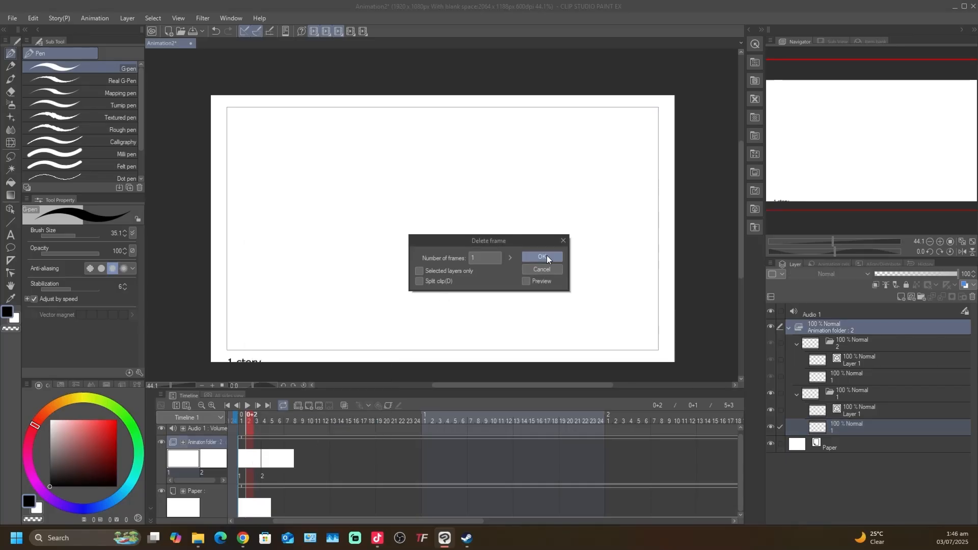
left_click(542, 257)
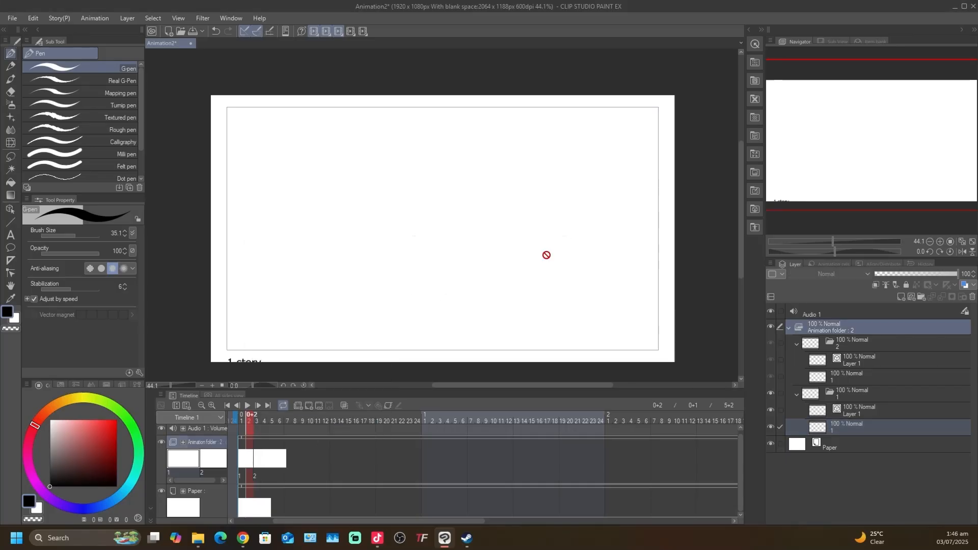
Insert one frame at frame 2 again, with selected layers only, split clip and preview left off.
right_click(250, 459)
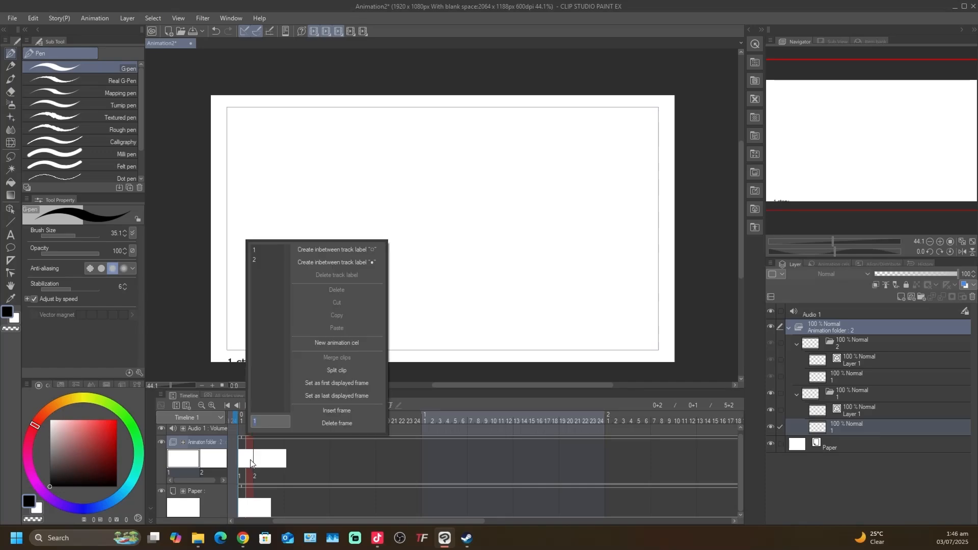
left_click(346, 408)
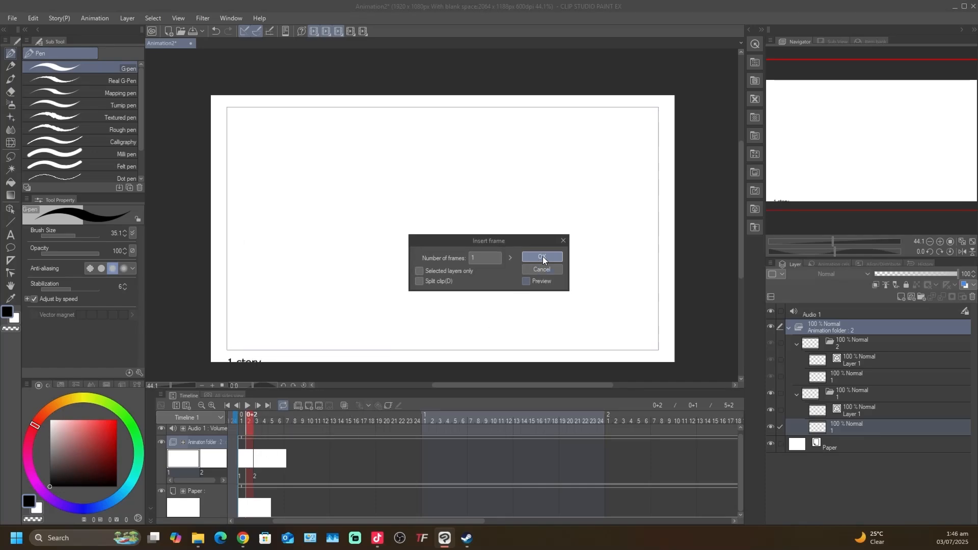
left_click(542, 255)
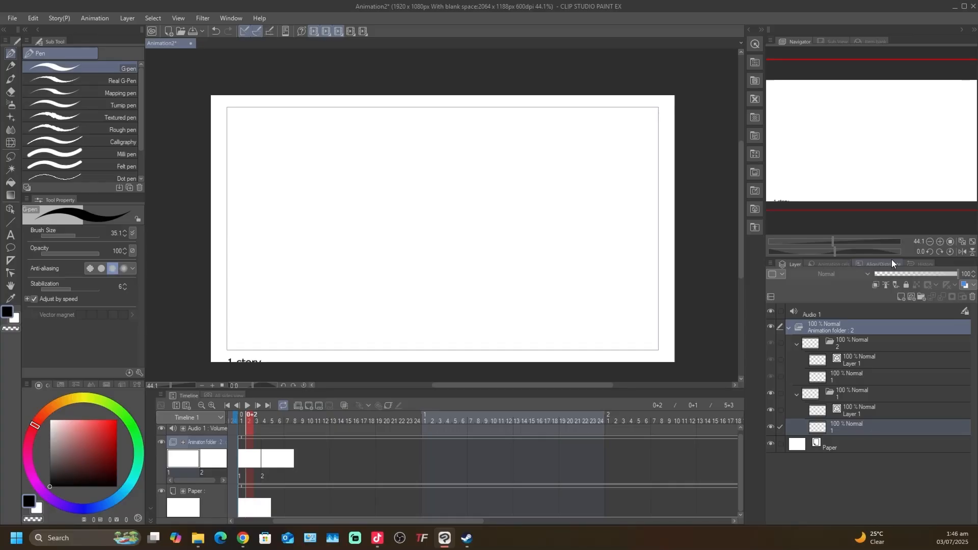
Show the Auto Action palette, look through the Default set and switch back to the Add and Delete set.
left_click(226, 19)
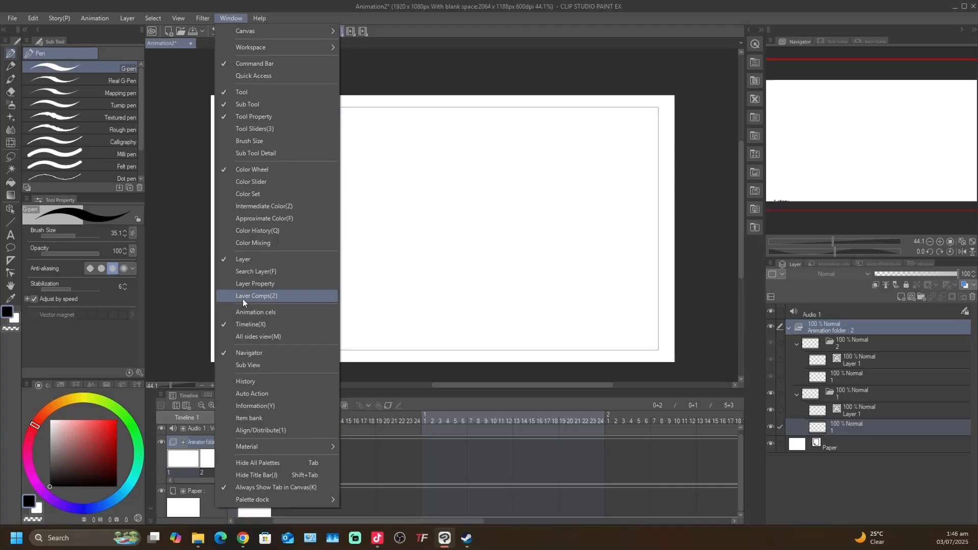
left_click(243, 394)
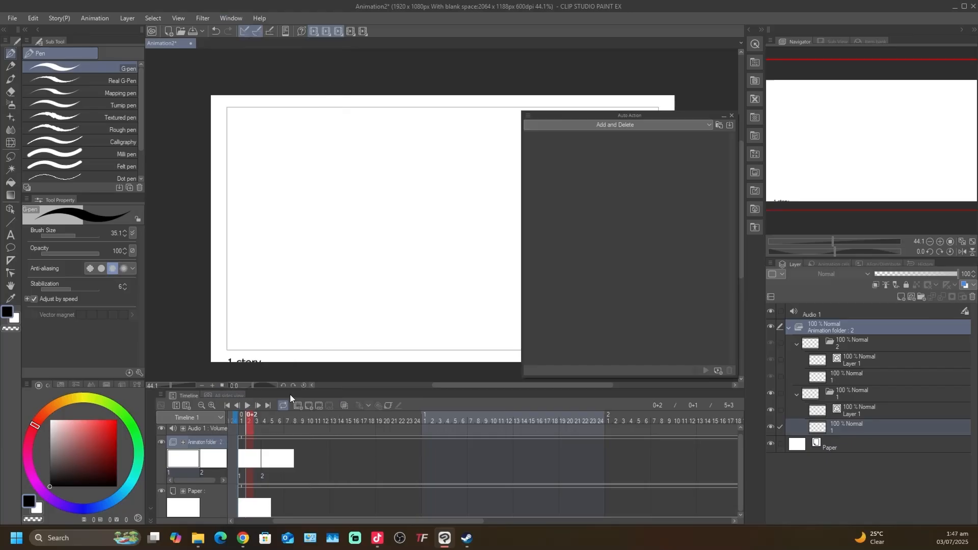
left_click(706, 124)
left_click(542, 136)
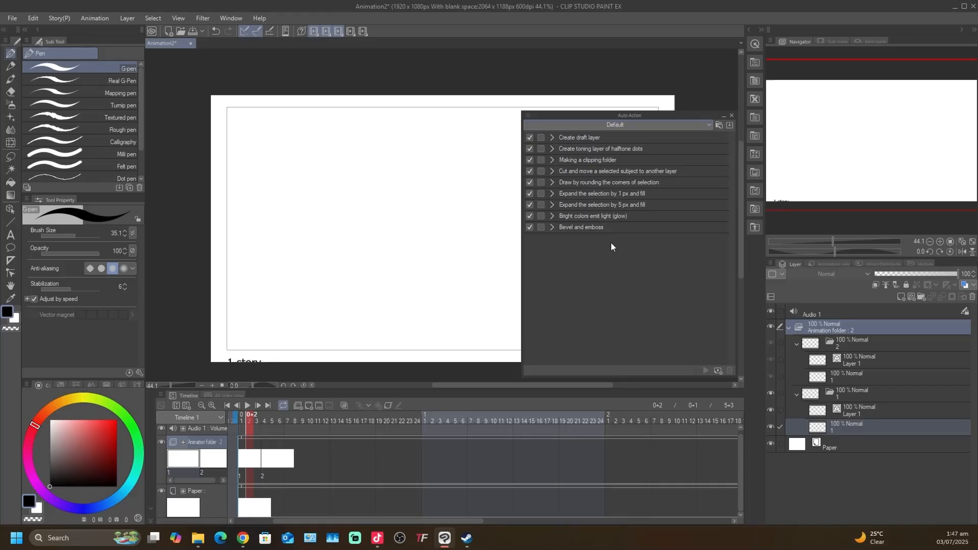
left_click(707, 127)
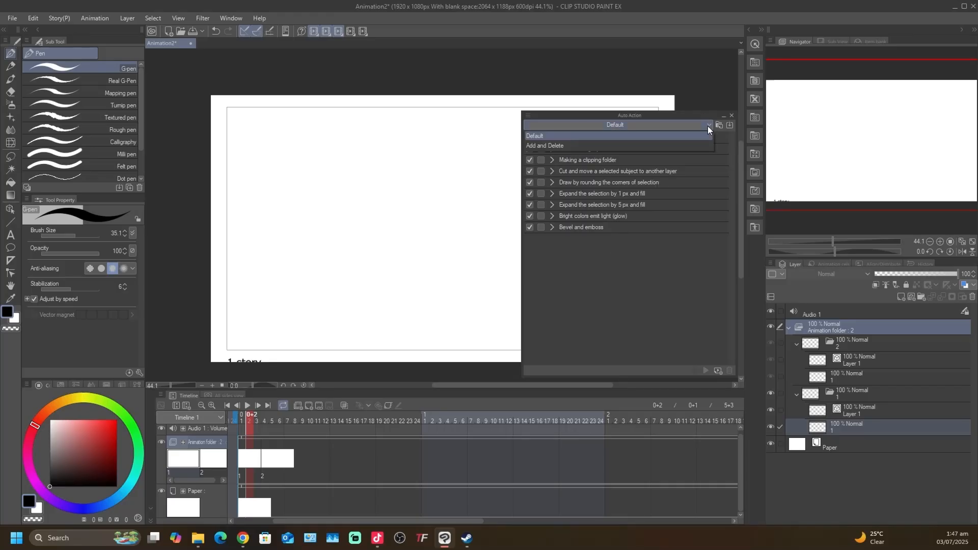
left_click(618, 147)
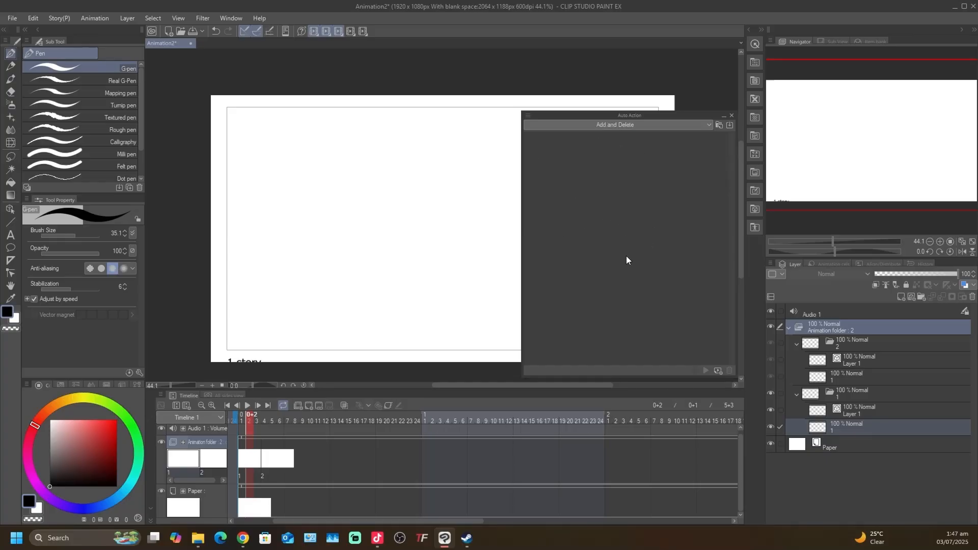
Create two auto actions named Add and Delete in the Add and Delete set.
left_click(717, 371)
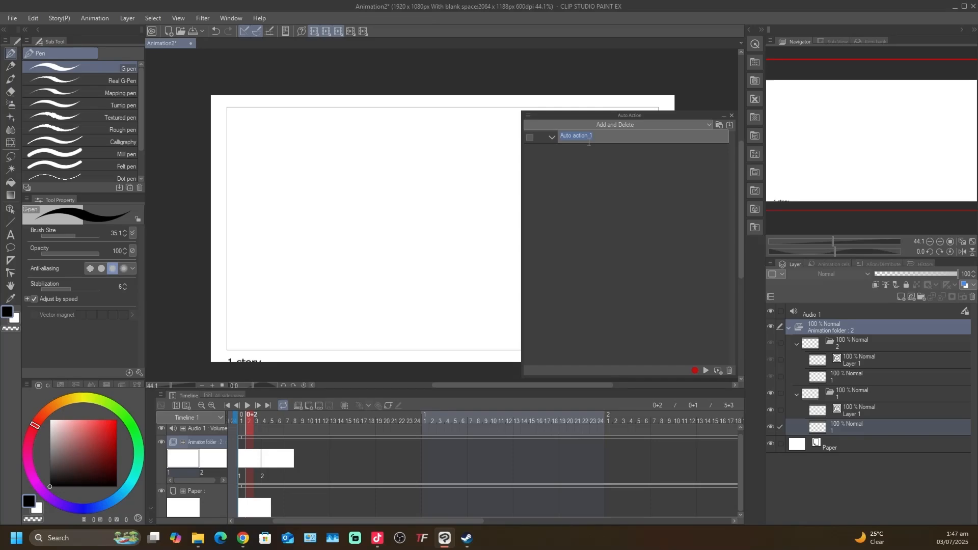
type("Add")
key("Return")
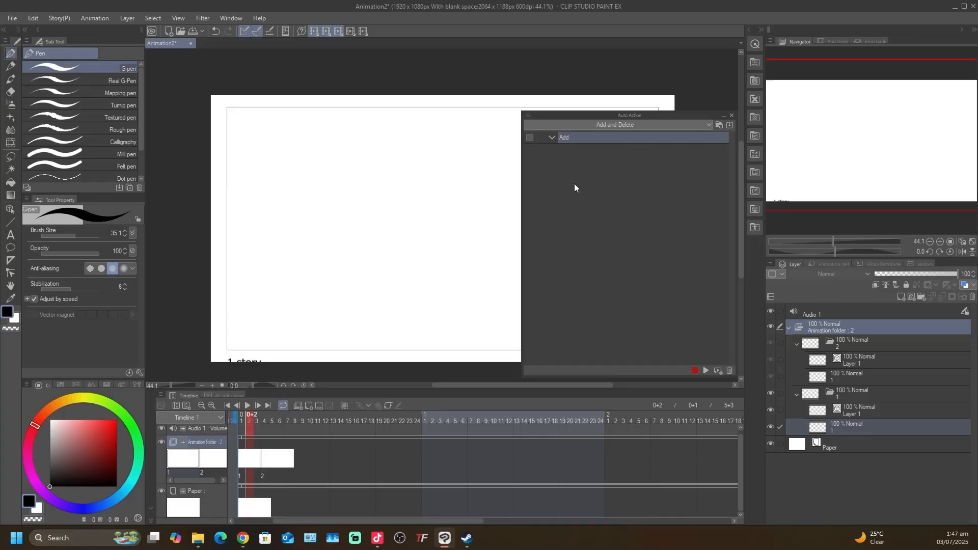
left_click(716, 370)
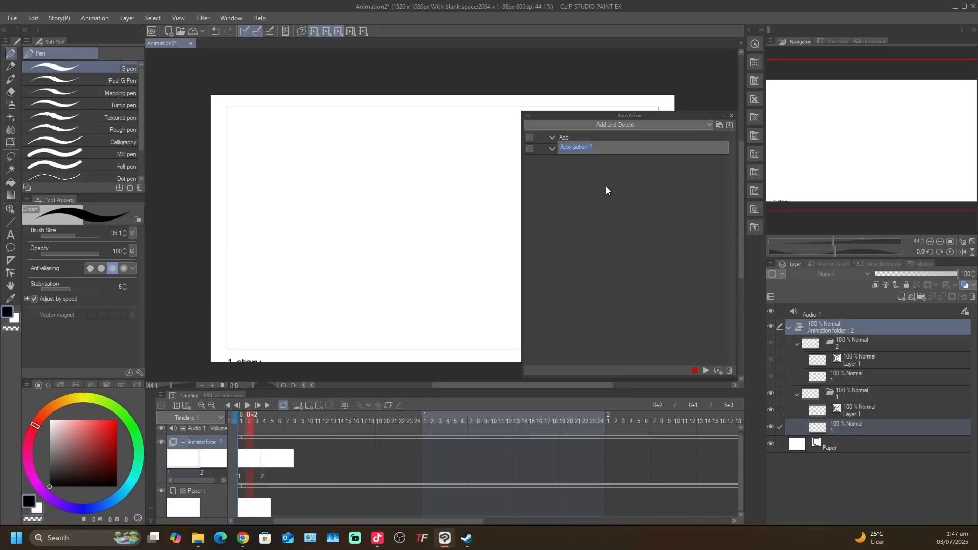
type("Delete")
left_click(608, 218)
Create two more auto actions named Delete Frame and Rename, and reselect the Add action.
left_click(720, 370)
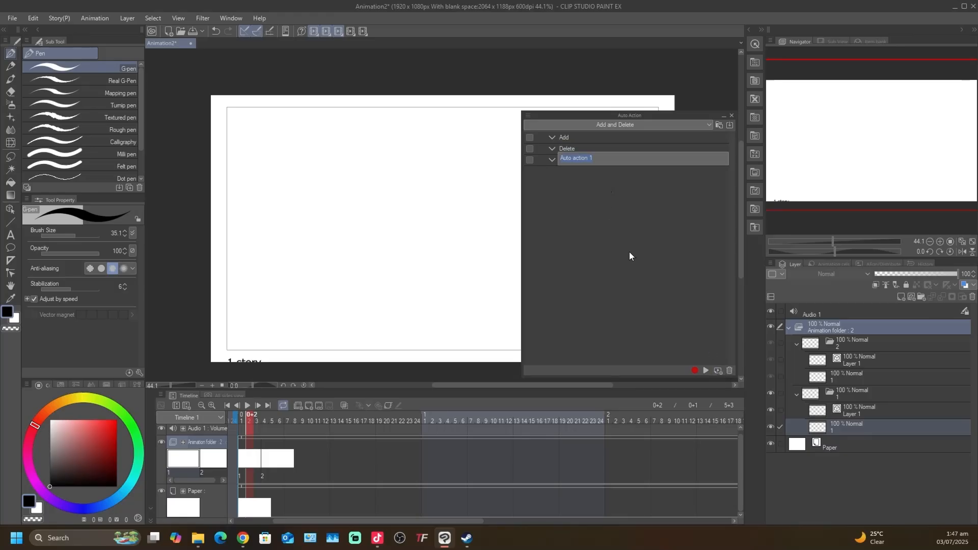
type("Delete F")
type("rame")
key("Return")
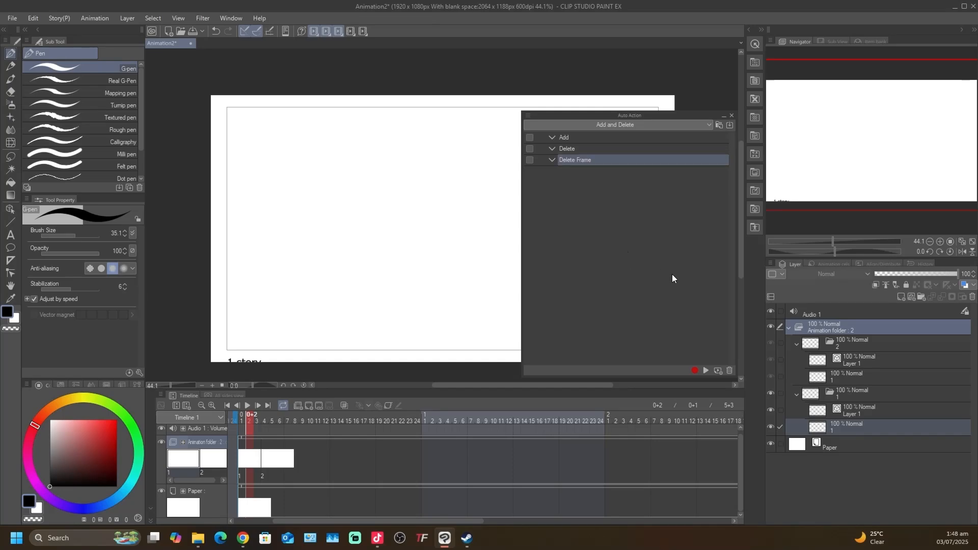
left_click(718, 371)
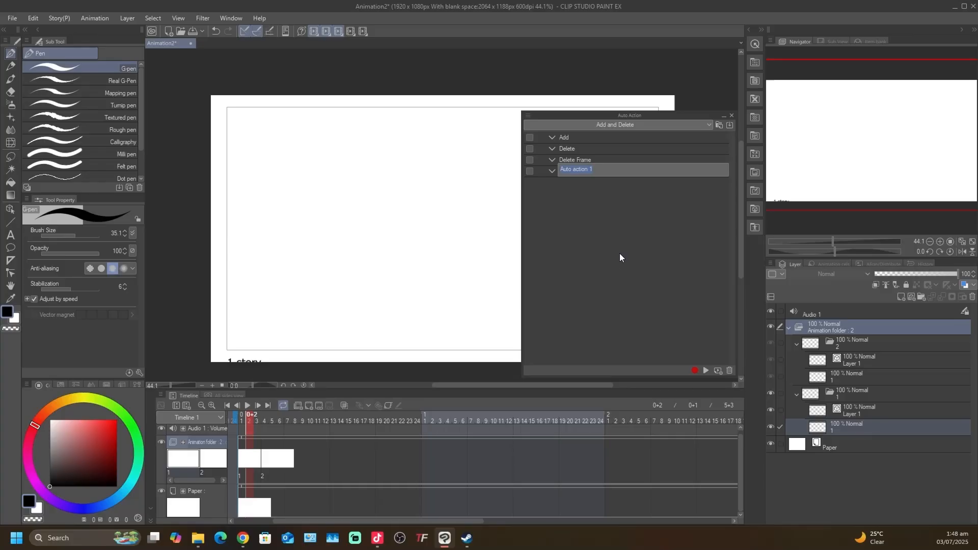
type("Rename")
key("Return")
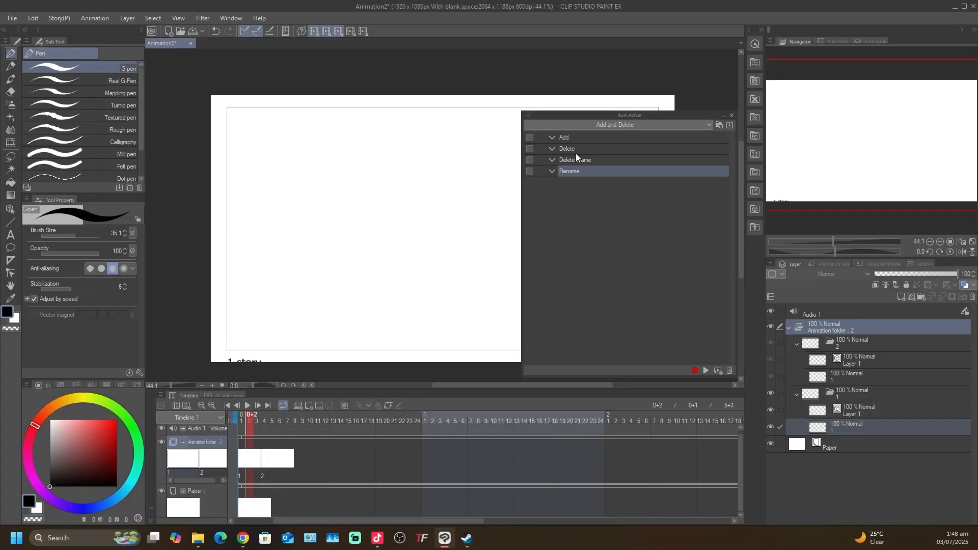
left_click(593, 139)
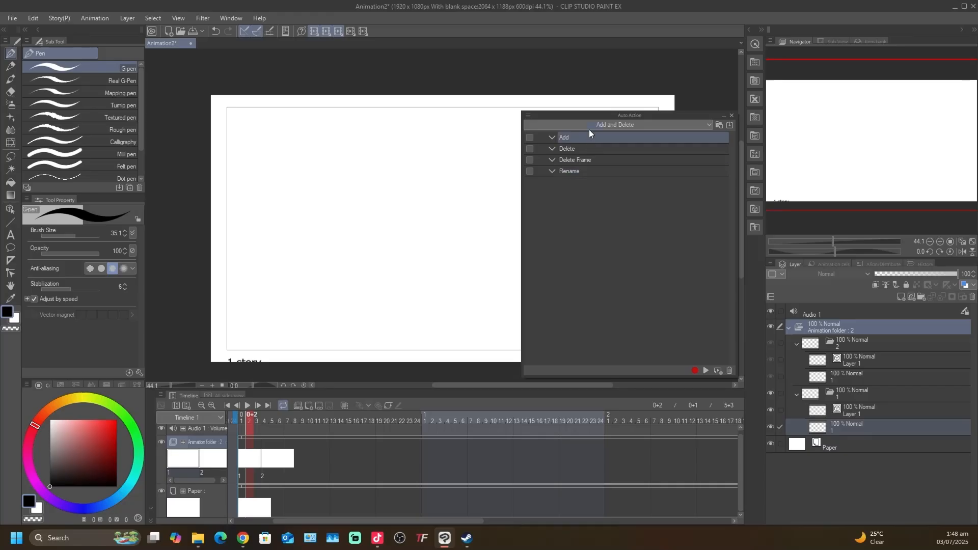
Record the insertion of one frame at frame 2 of the animation folder into the Add action, then stop recording.
left_click(695, 371)
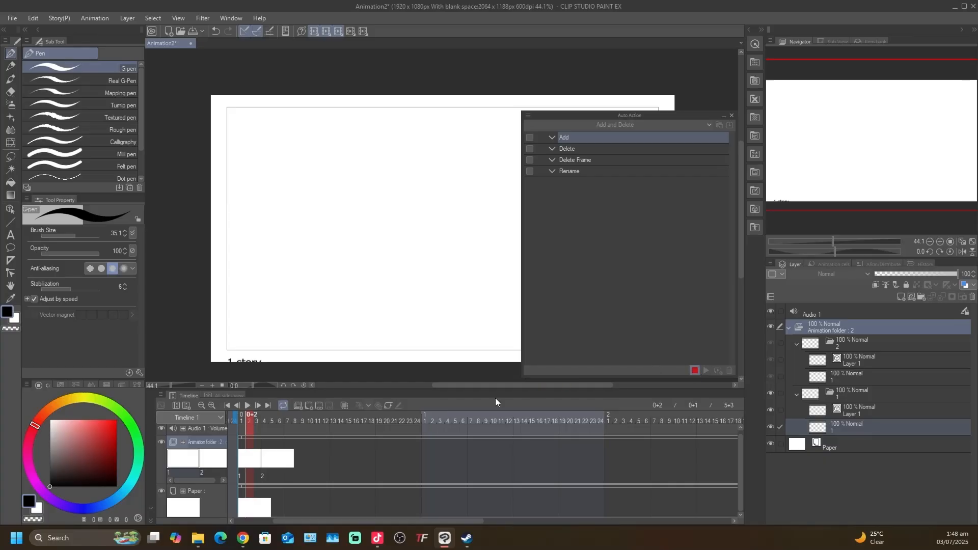
right_click(250, 464)
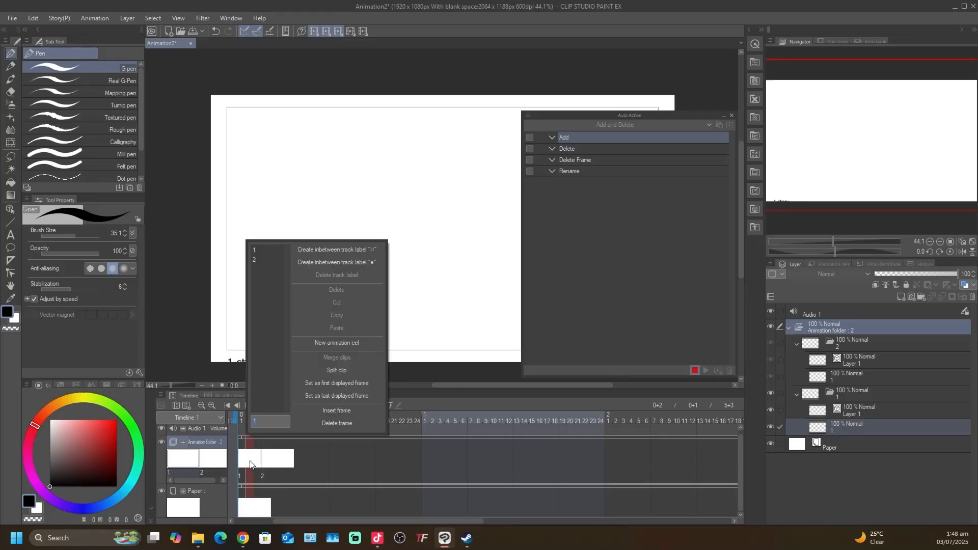
left_click(337, 410)
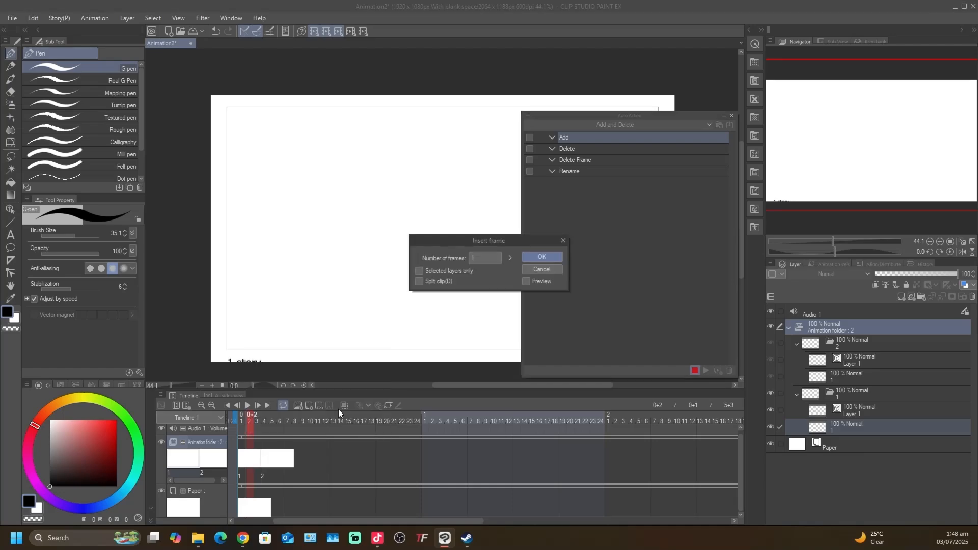
left_click(541, 257)
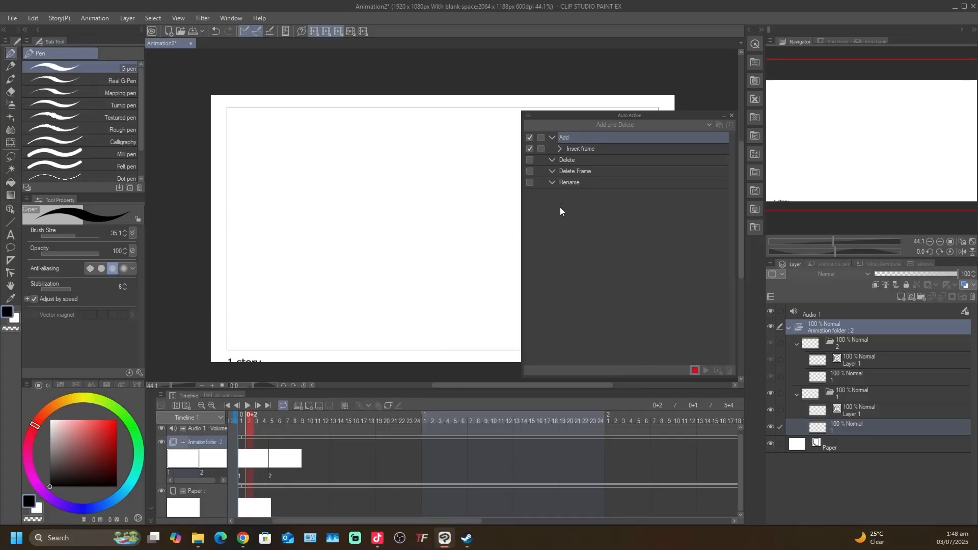
left_click(697, 369)
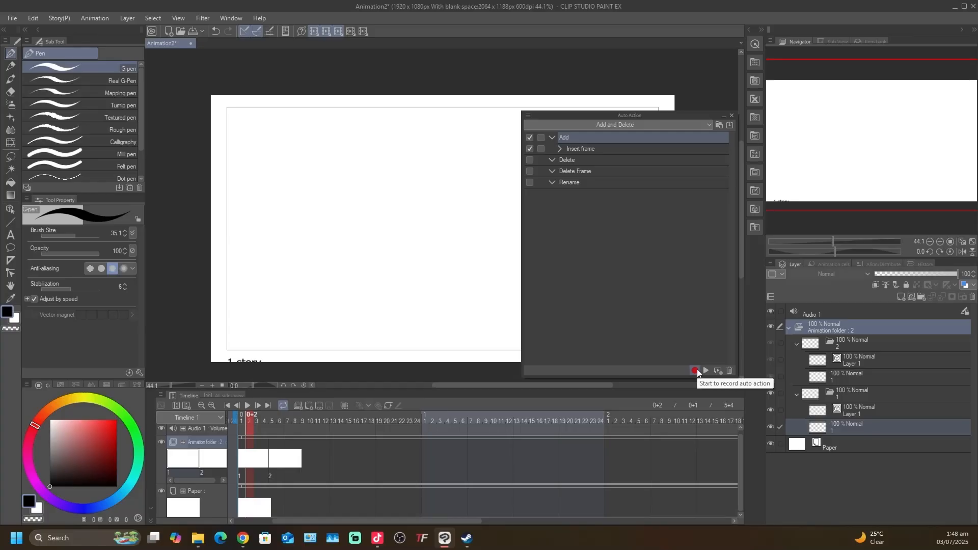
Play the Add action seven times to insert more frames before cel 2, and collapse its command list.
left_click(706, 368)
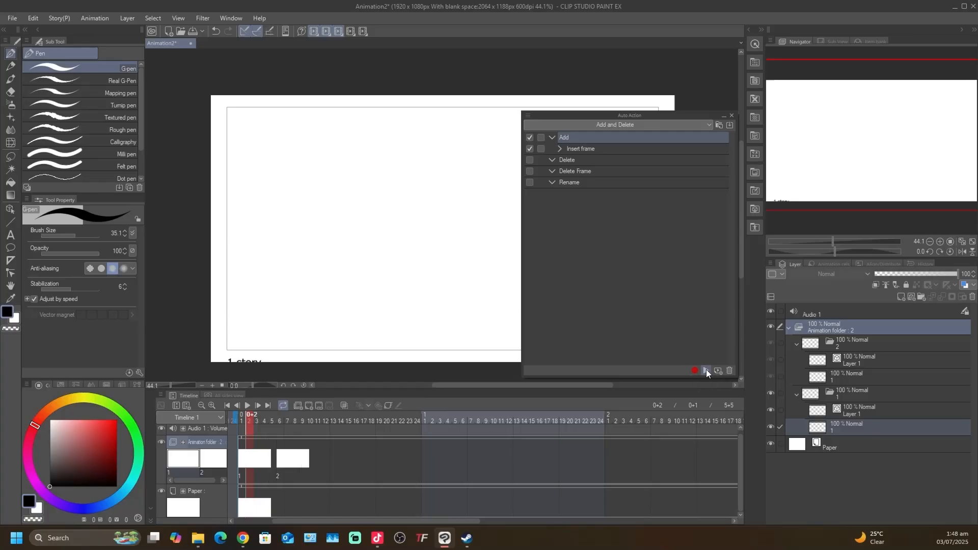
left_click(706, 369)
left_click(706, 369)
left_click(706, 369)
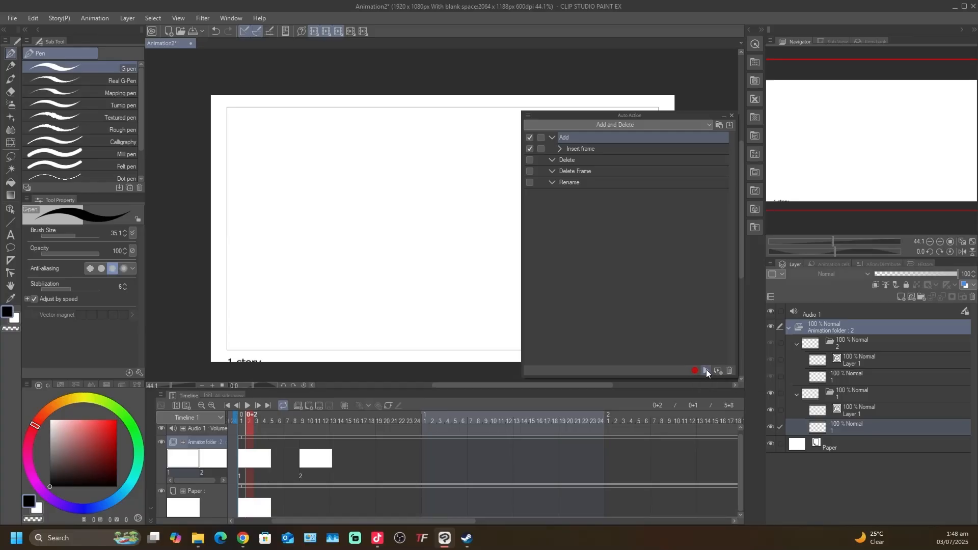
left_click(706, 368)
left_click(706, 369)
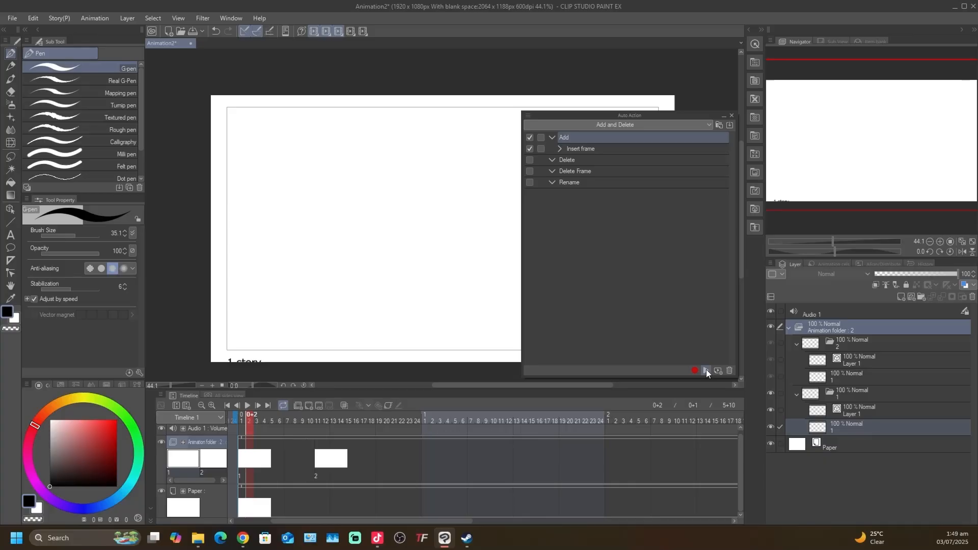
left_click(706, 370)
left_click(552, 137)
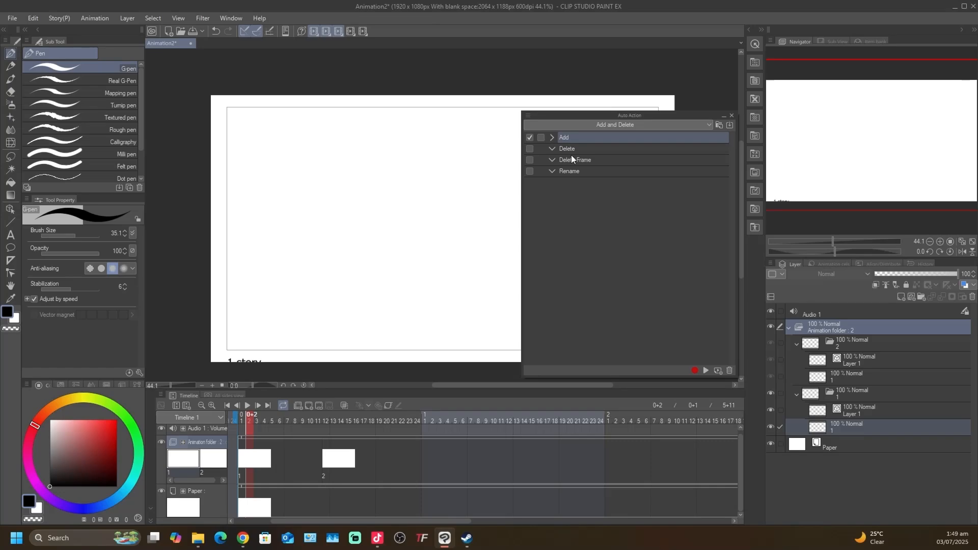
Record the deletion of one frame at frame 2 into the Delete action, collapse it and play it back repeatedly.
left_click(572, 148)
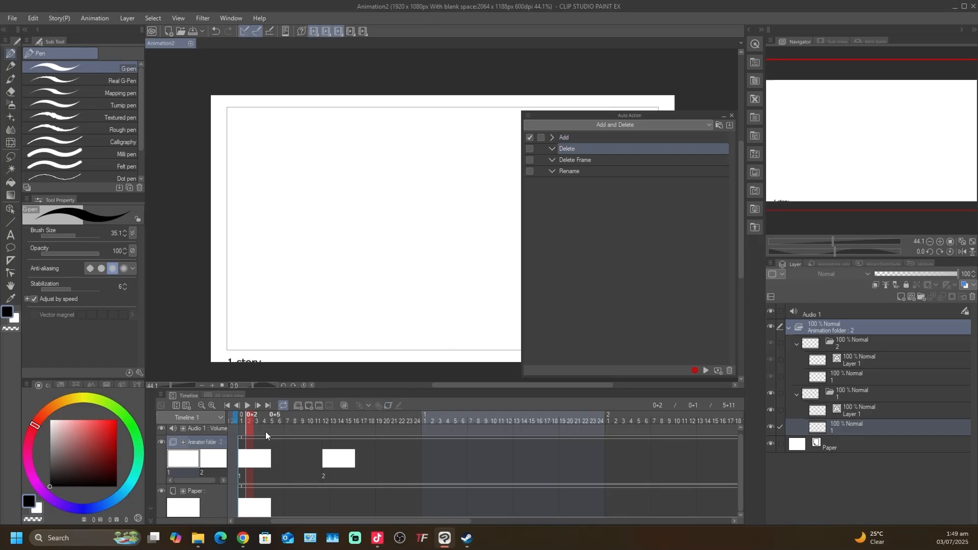
right_click(252, 458)
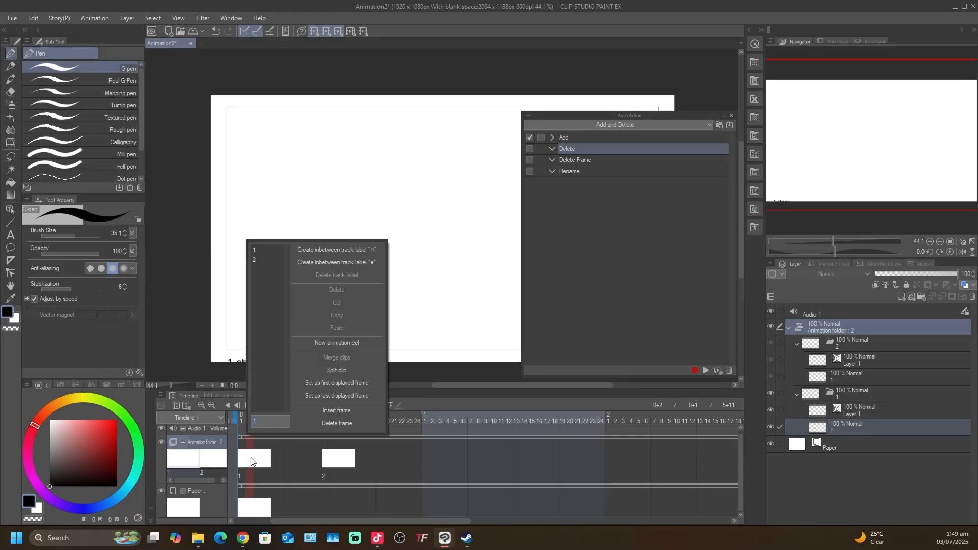
left_click(698, 370)
left_click(696, 371)
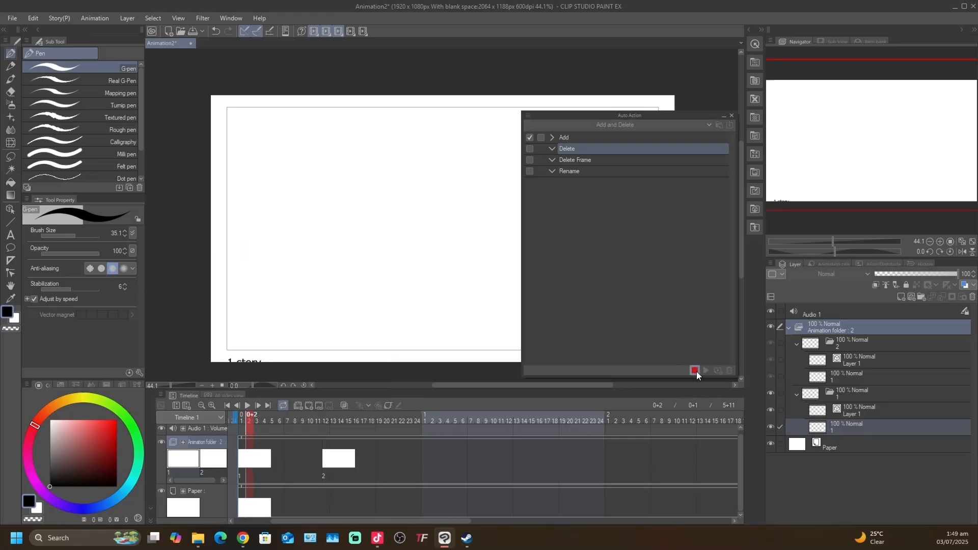
right_click(249, 450)
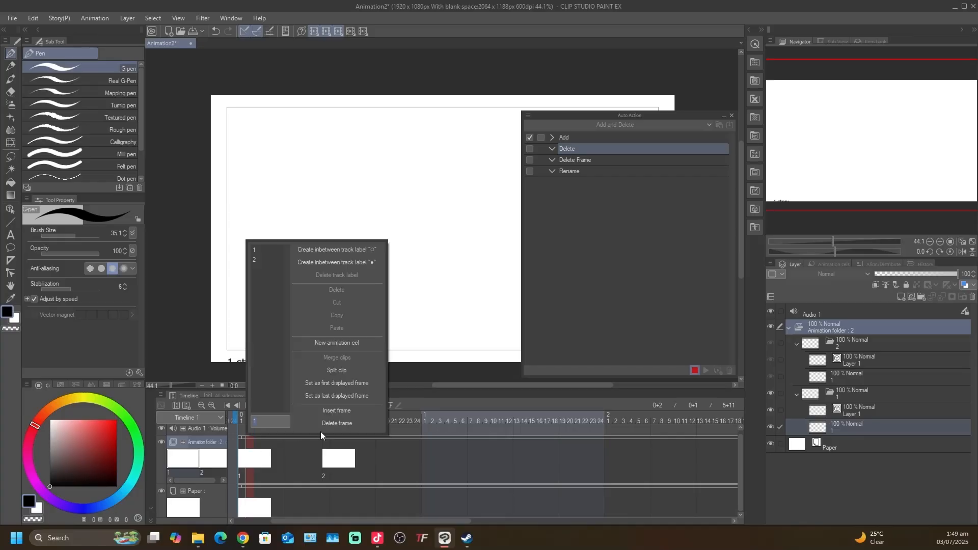
left_click(332, 425)
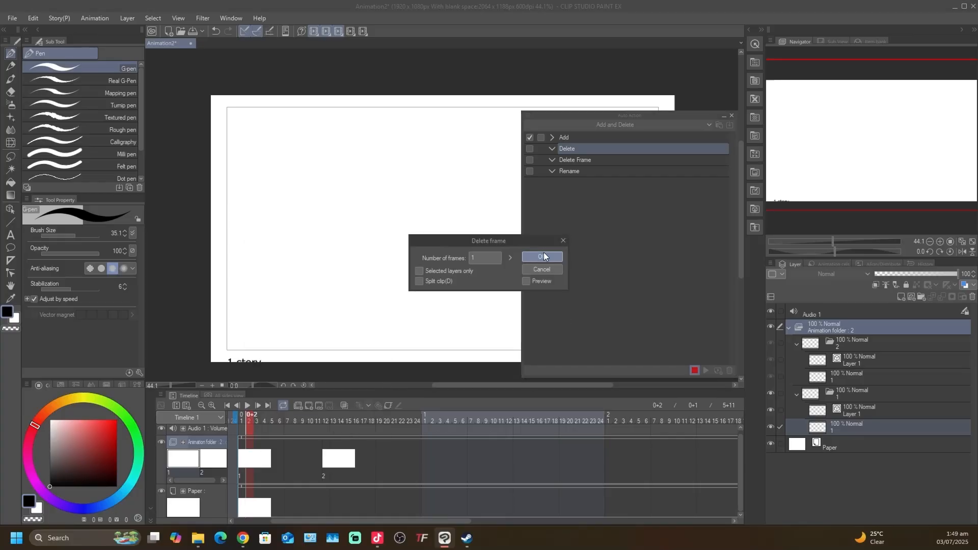
left_click(544, 252)
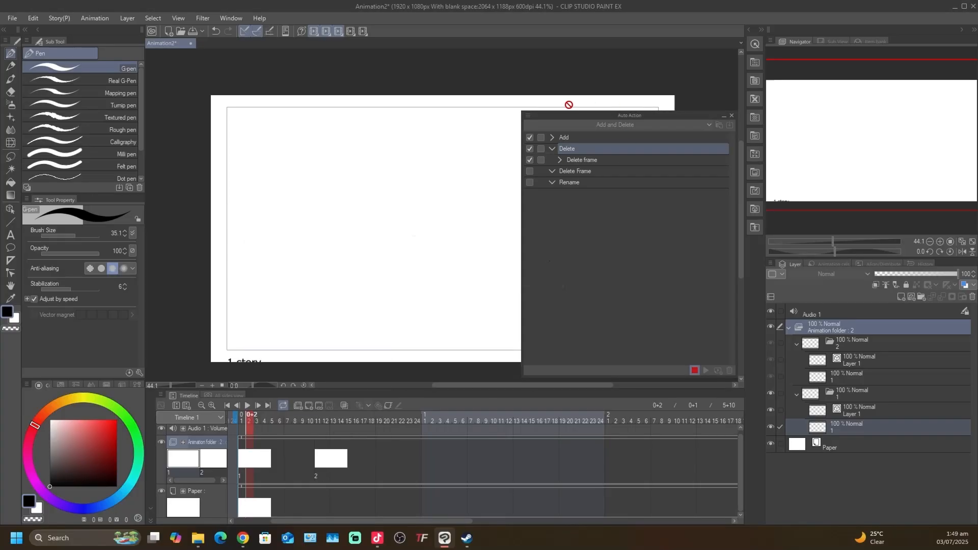
left_click(551, 148)
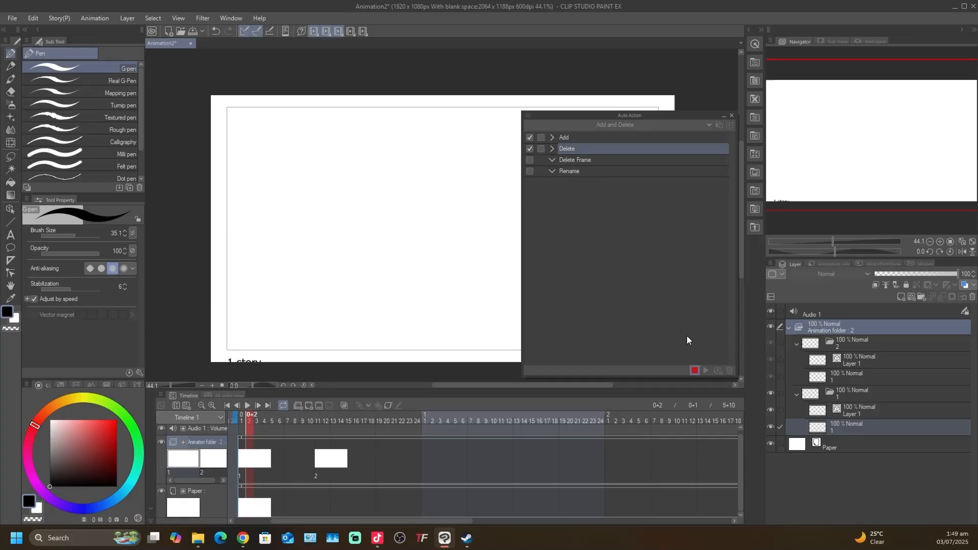
left_click(694, 370)
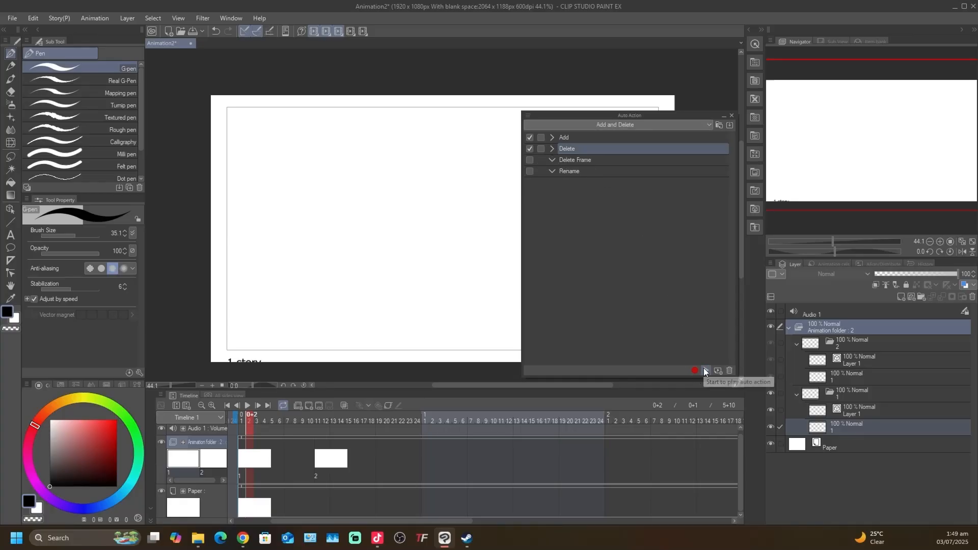
left_click(705, 370)
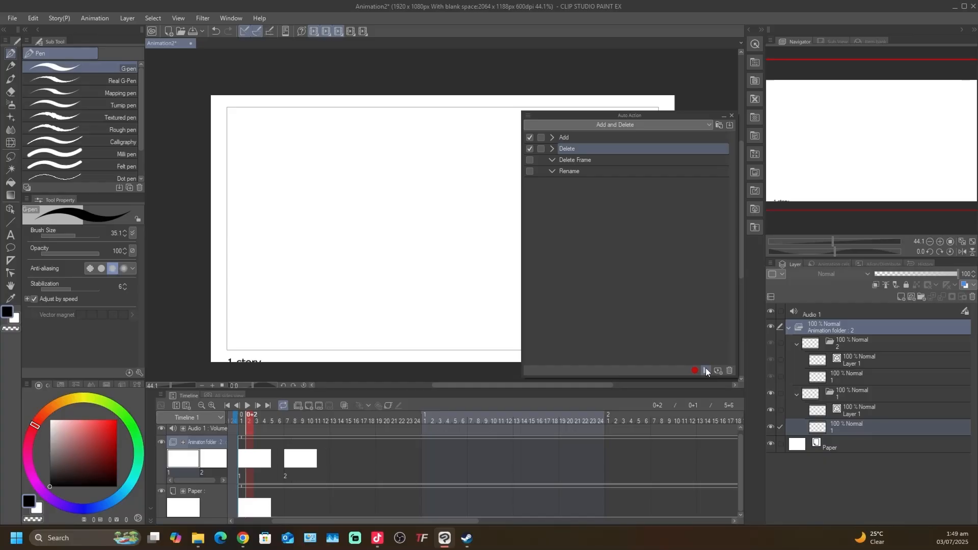
Start recording the Delete Frame action at cel 2 on the timeline and delete that cel from the track.
left_click(571, 160)
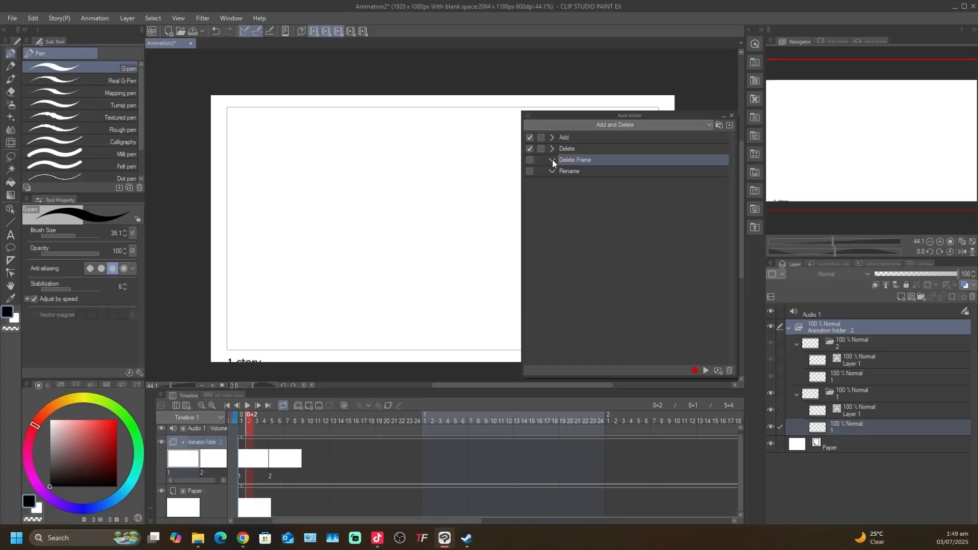
left_click(274, 459)
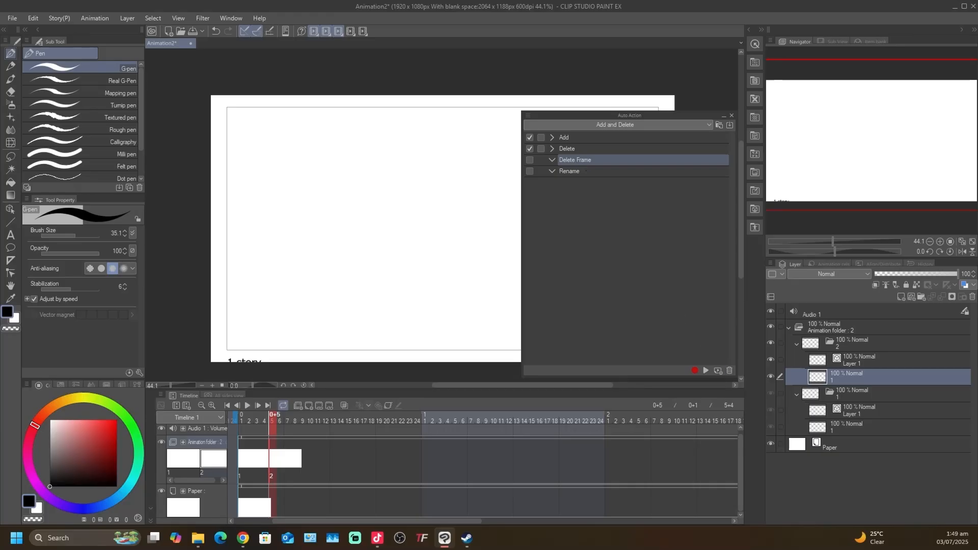
left_click(694, 371)
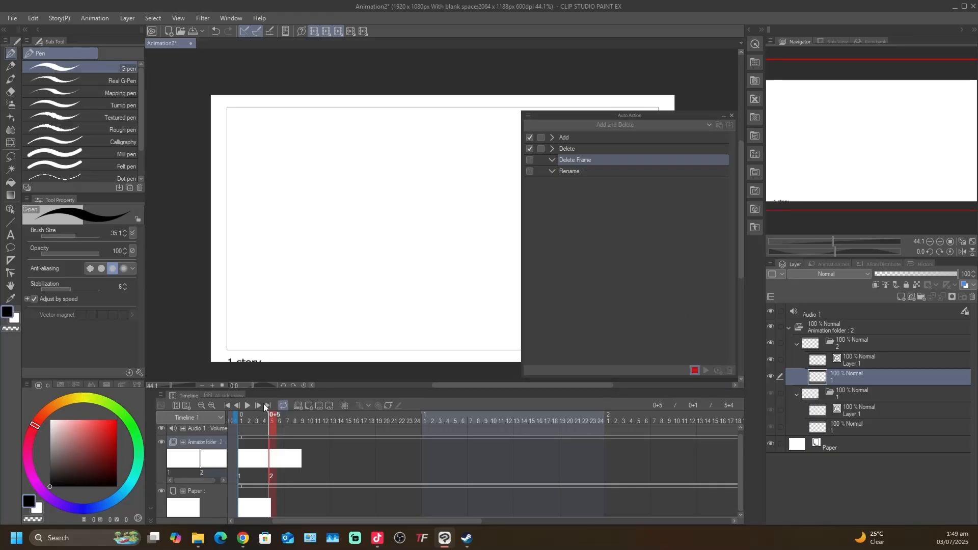
right_click(278, 464)
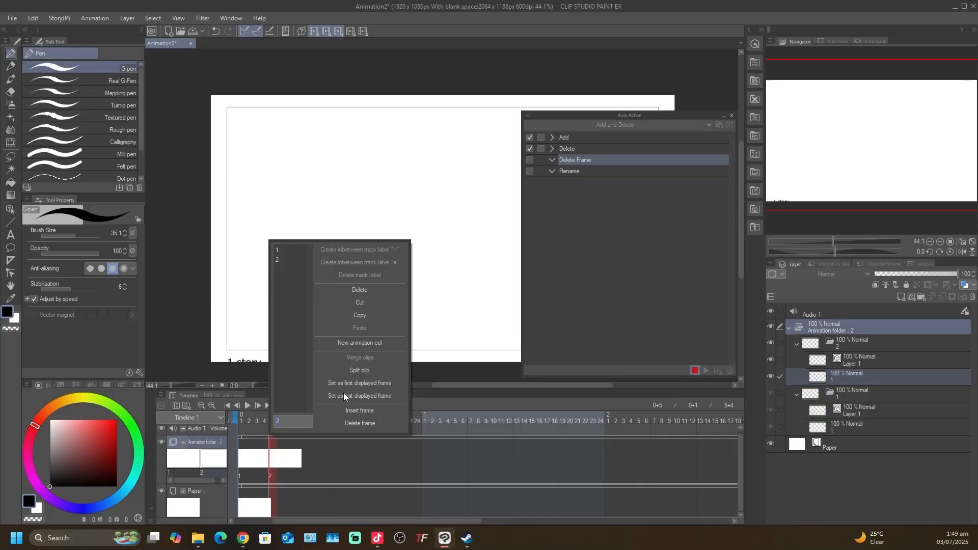
left_click(356, 293)
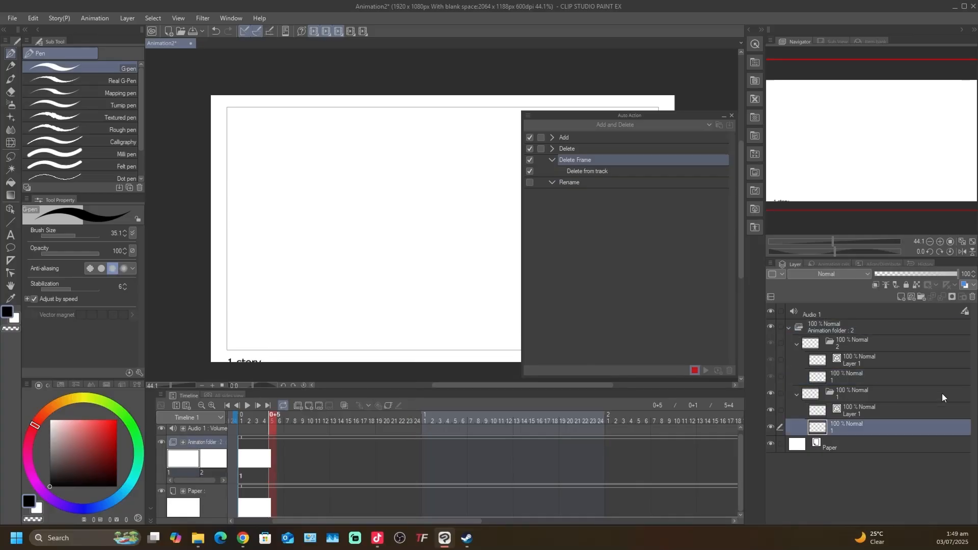
Record selecting and deleting cel folder 2 in the layer list, then stop recording and collapse the Delete Frame action.
left_click(844, 344)
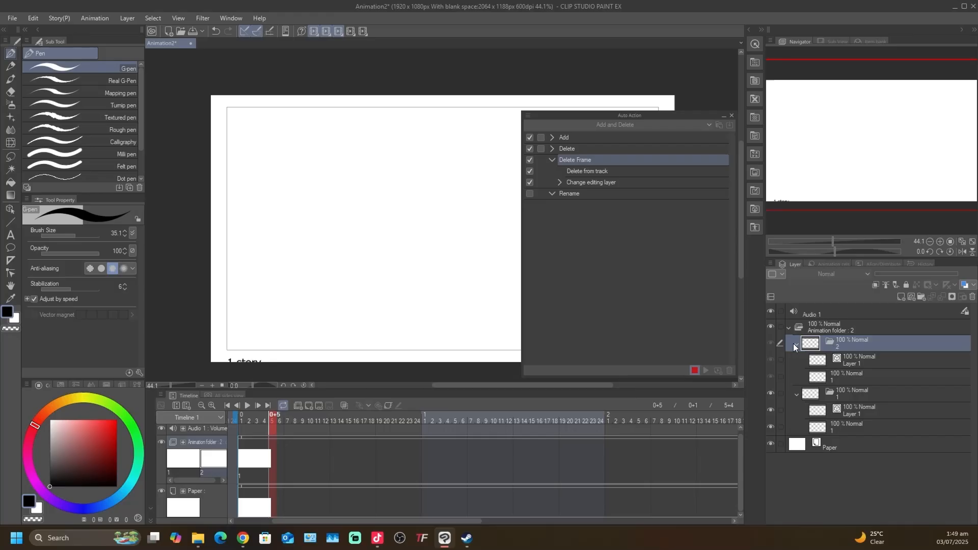
left_click(796, 344)
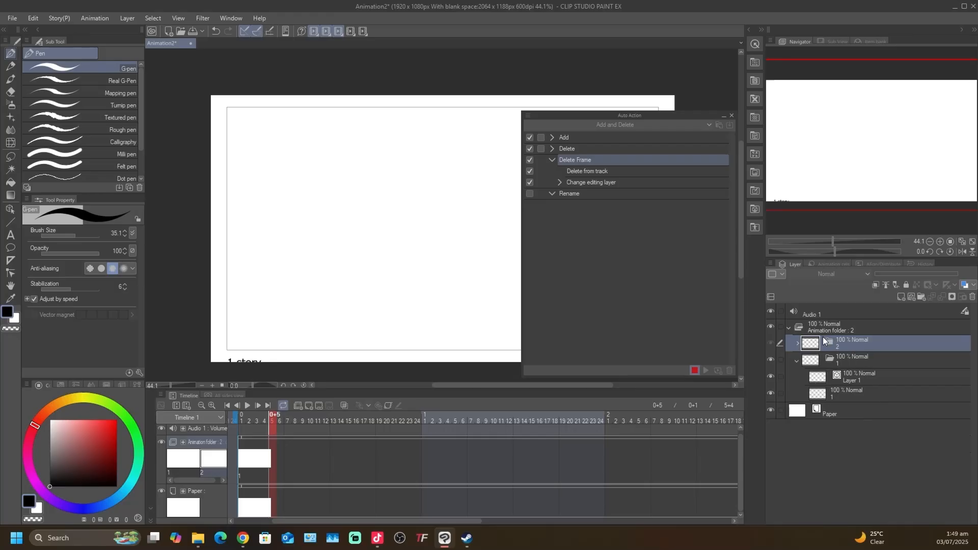
left_click(972, 297)
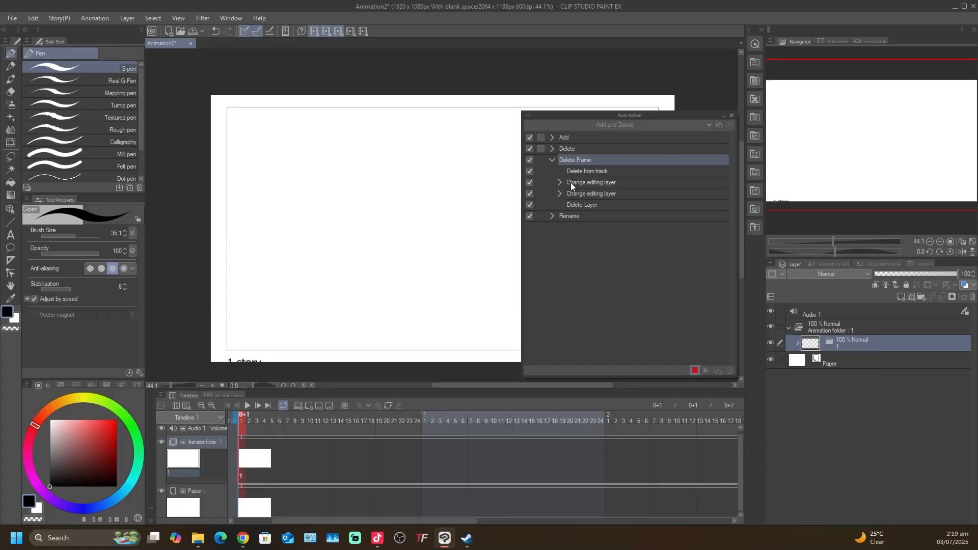
left_click(694, 370)
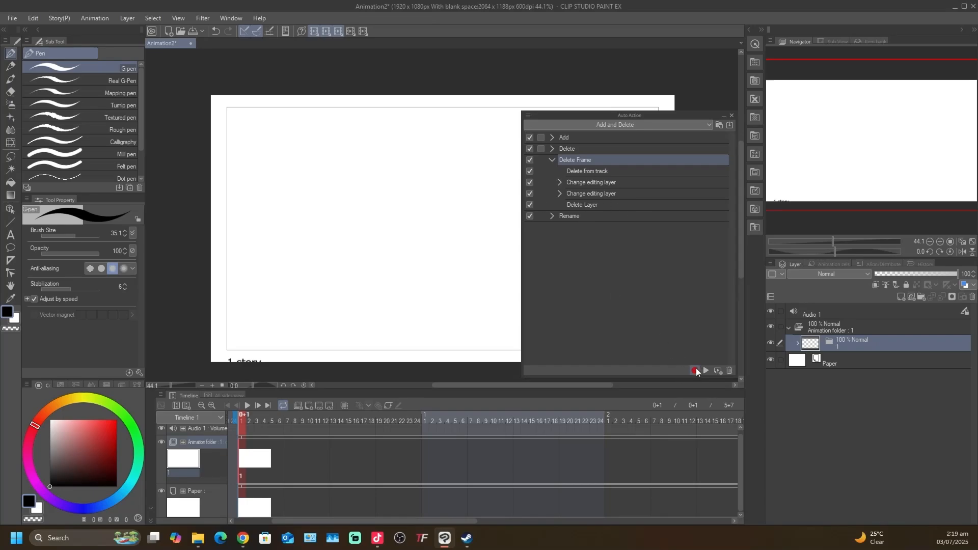
left_click(551, 160)
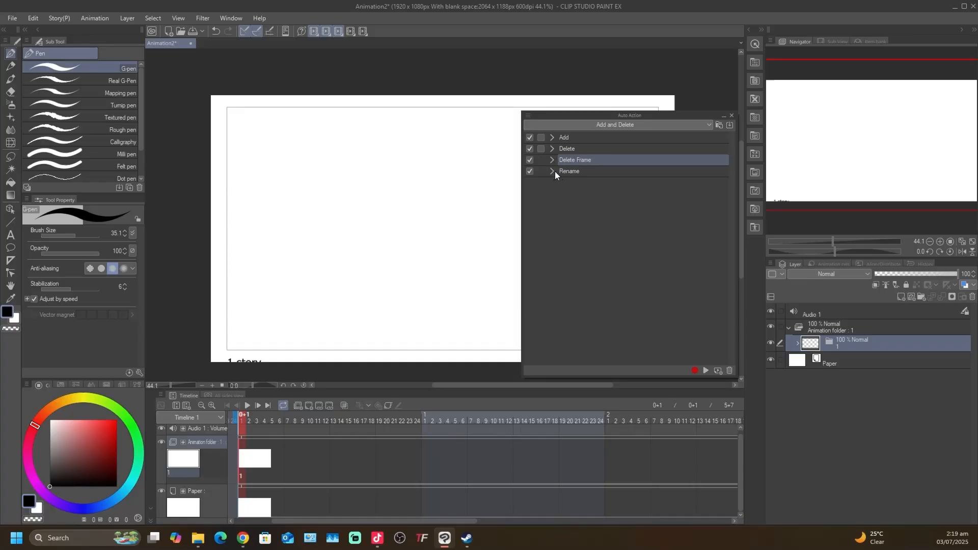
Delete the recorded Rename in timeline order command from the Rename action.
left_click(563, 172)
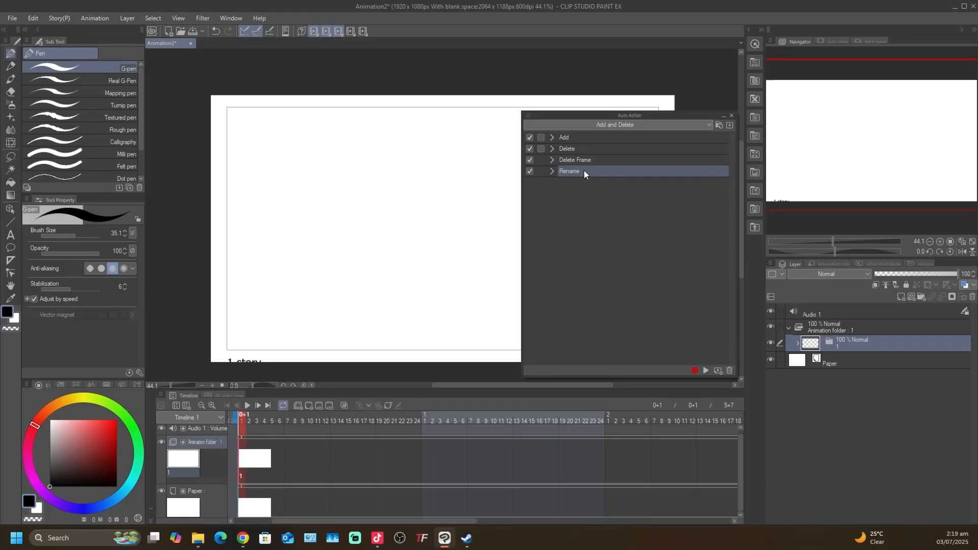
left_click(553, 171)
left_click(588, 180)
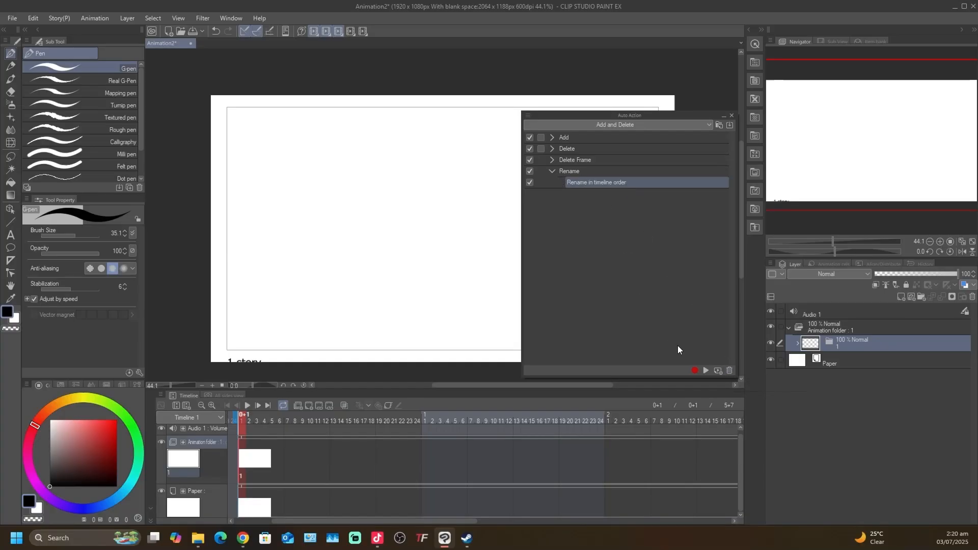
left_click(729, 372)
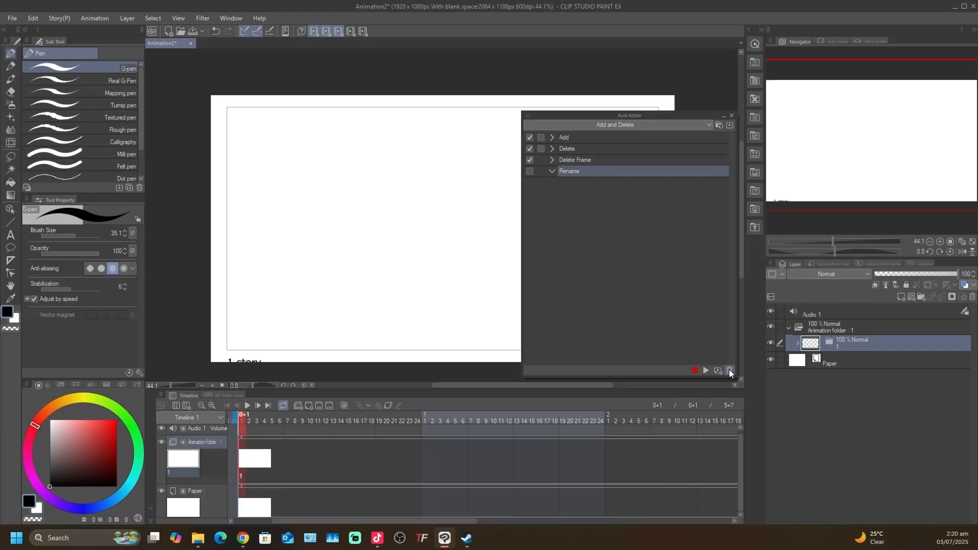
Record the Rename in timeline order track command into the Rename action, then collapse the action and stop recording.
left_click(694, 370)
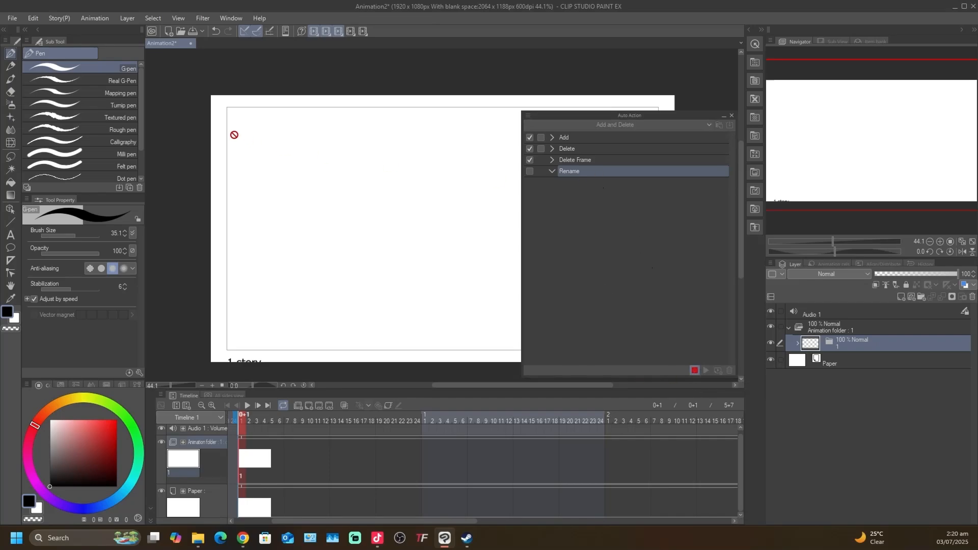
left_click(36, 17)
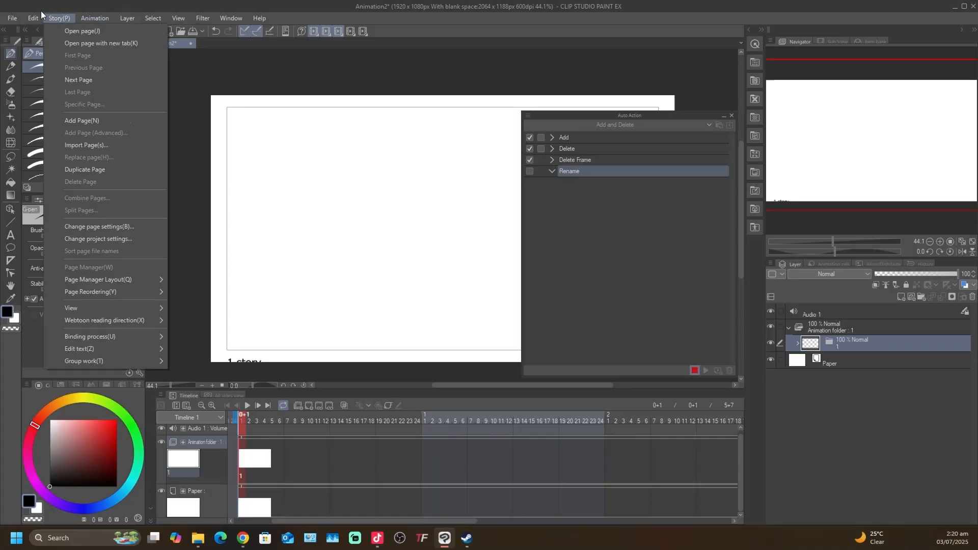
mouse_move(102, 23)
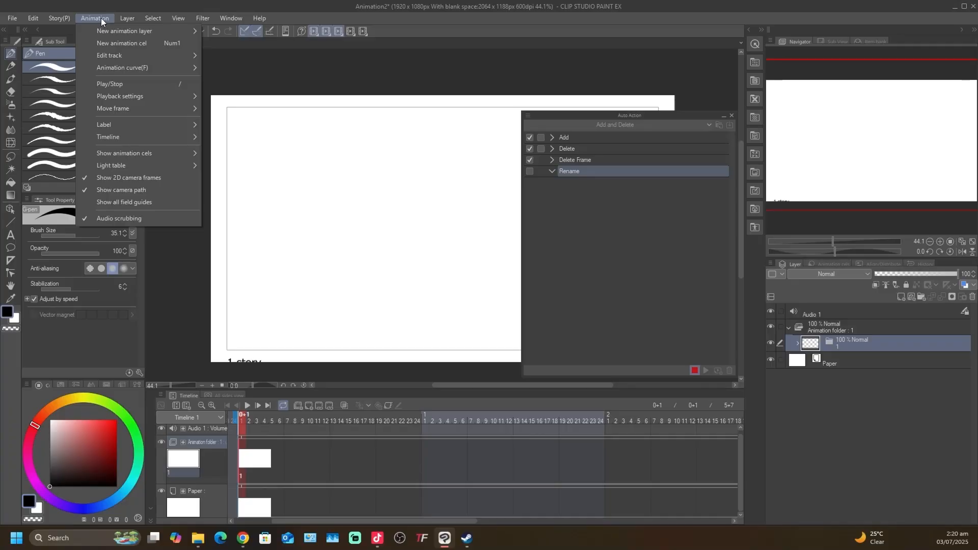
mouse_move(174, 57)
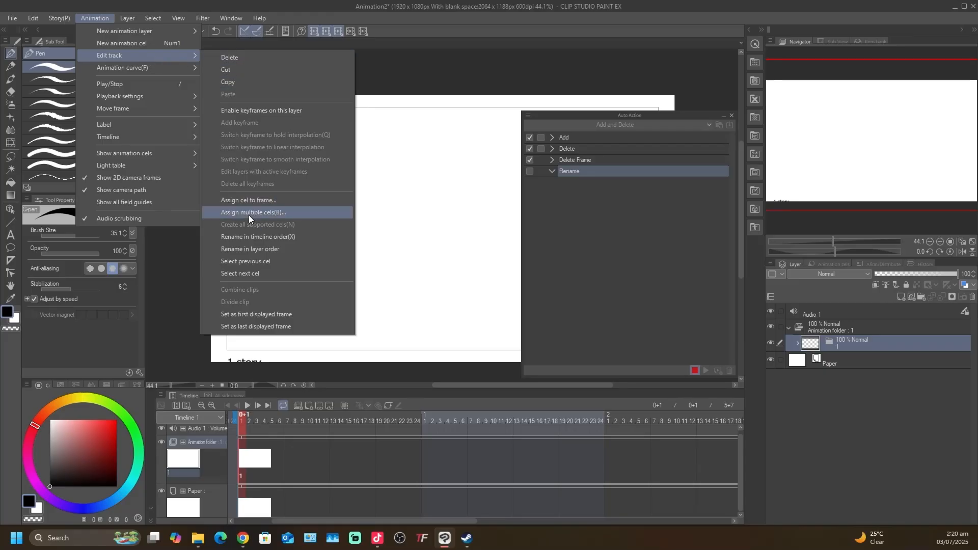
left_click(279, 237)
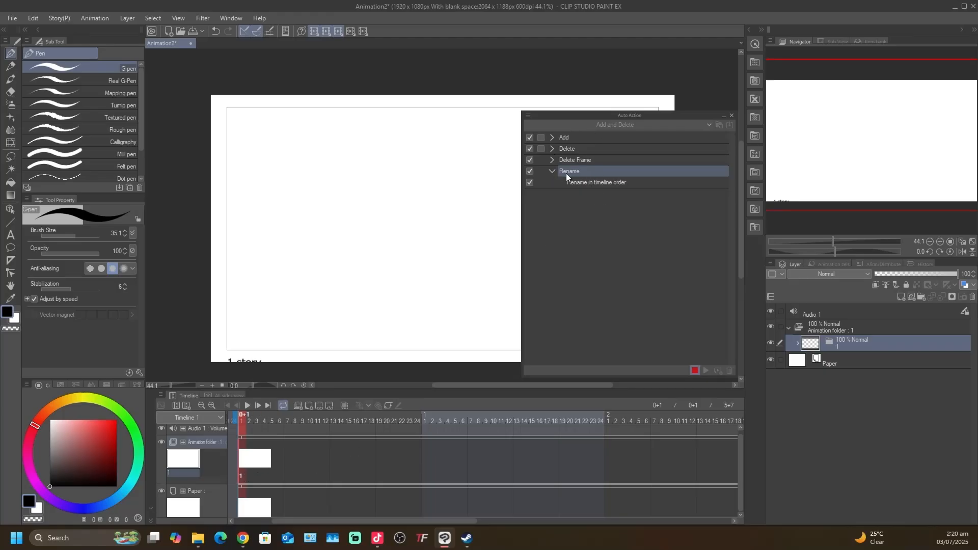
left_click(551, 171)
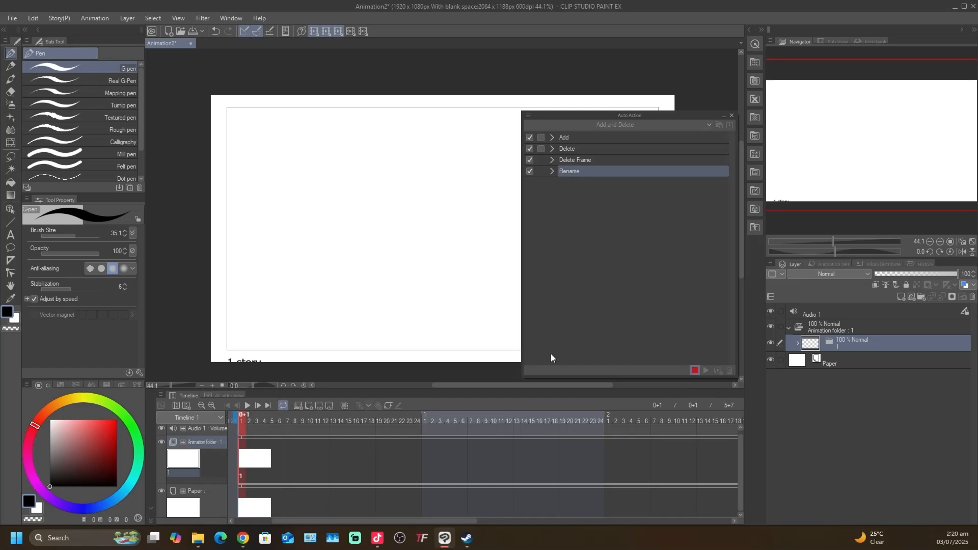
left_click(697, 372)
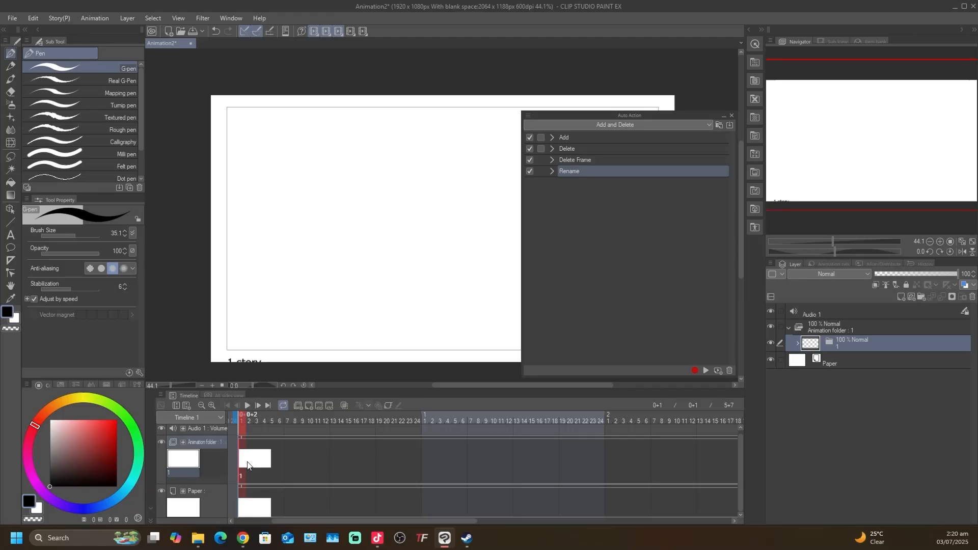
Add a new animation cel at frame 5 of the animation folder track.
key("Right")
key("Right")
key("Right")
key("Left")
key("Right")
key("Right")
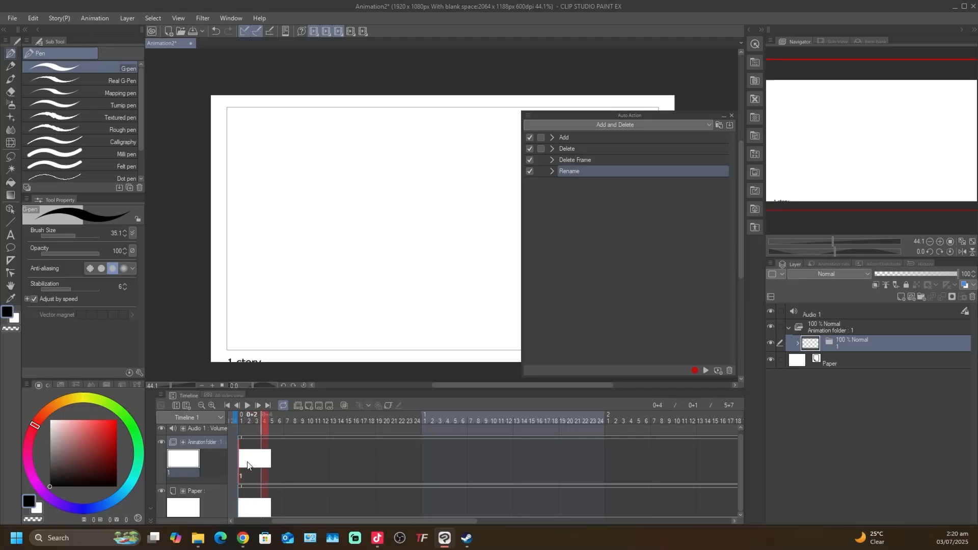
key("a")
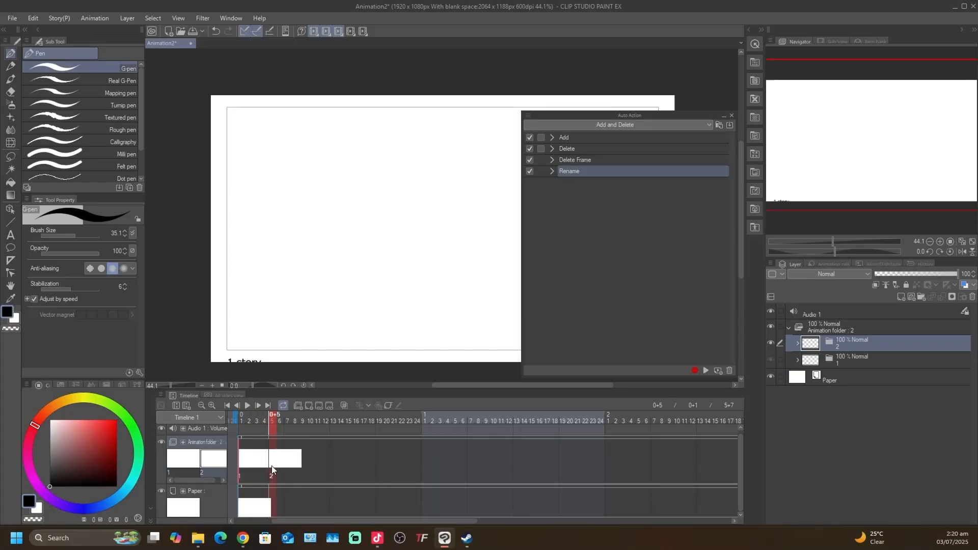
Insert another animation cel at frame 3, between cels 1 and 2.
key("Left")
key("Left")
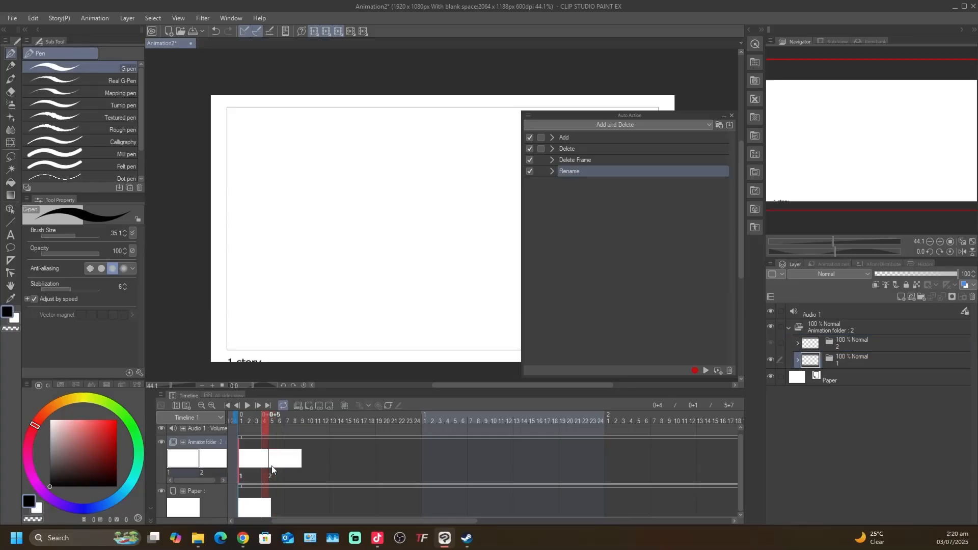
key("alt+n")
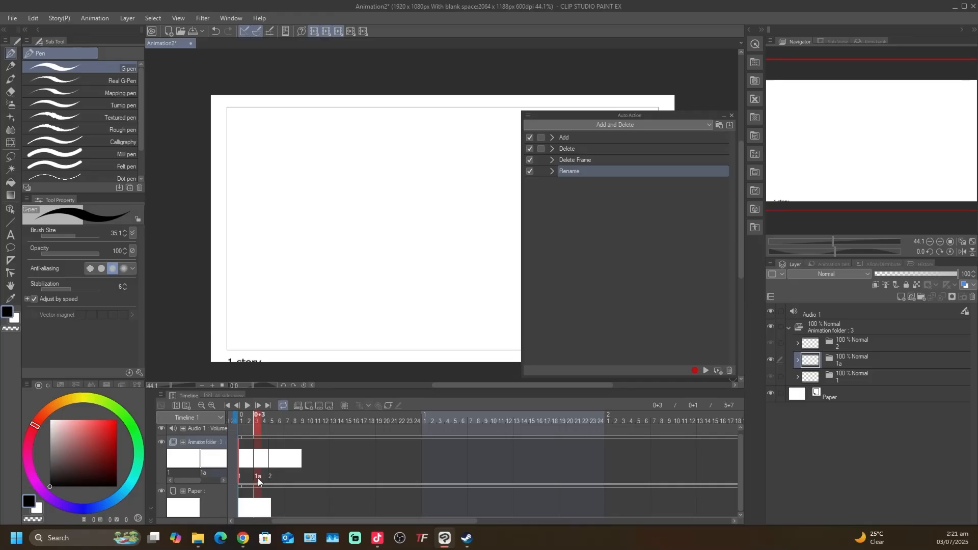
Play the Rename auto action to renumber the cels in timeline order.
double_click(582, 170)
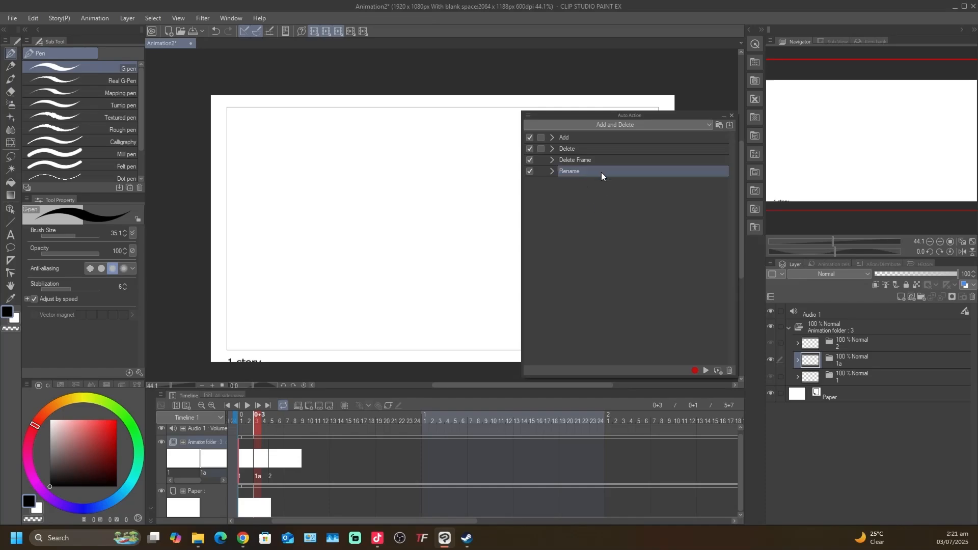
left_click(602, 240)
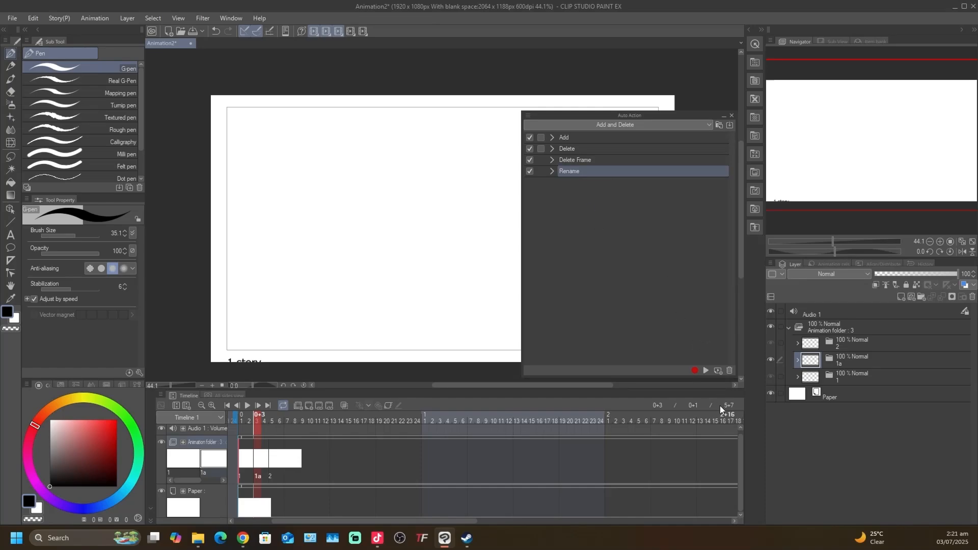
left_click(706, 370)
Step through the timeline frame by frame from frame 1 to check the renamed cels.
left_click(247, 464)
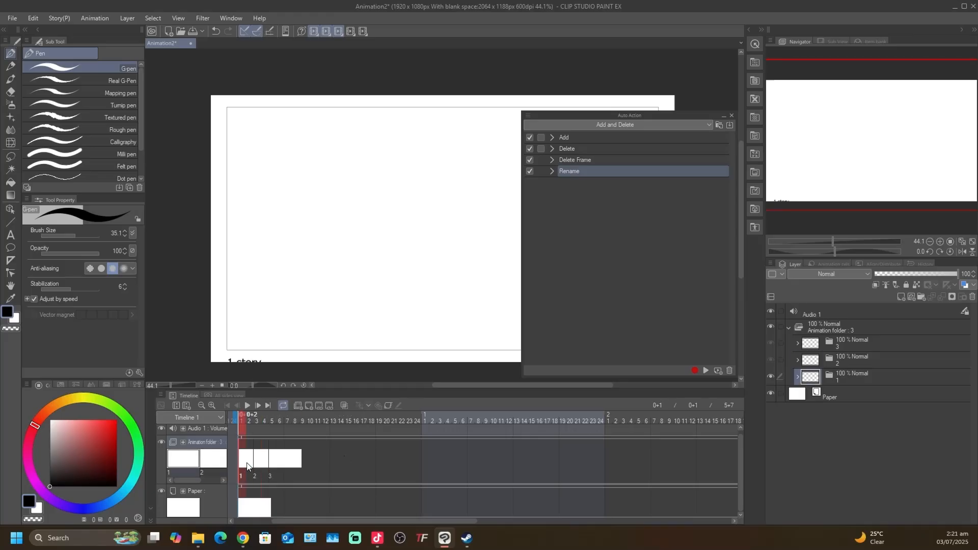
key("Right")
key("Right")
key("Right")
key("Right")
key("Right")
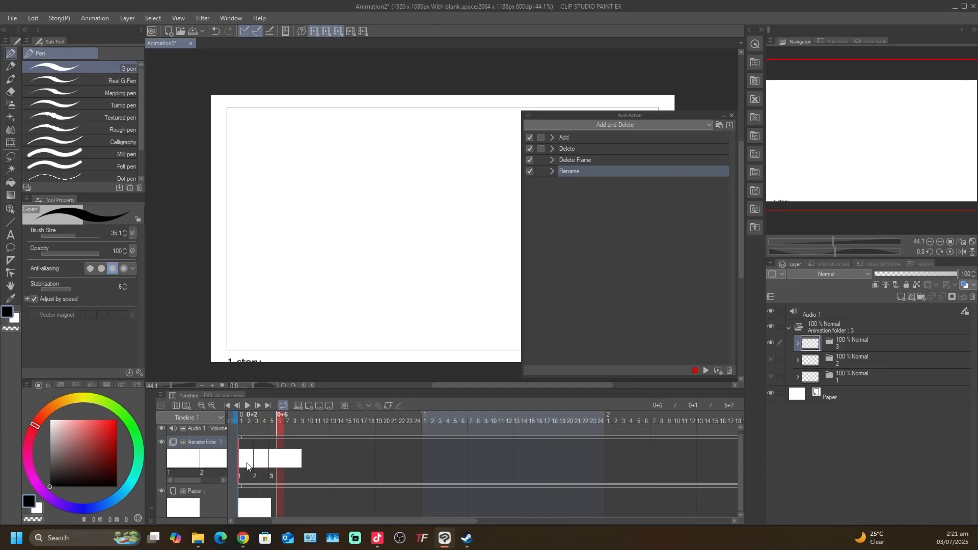
key("Right")
key("Right")
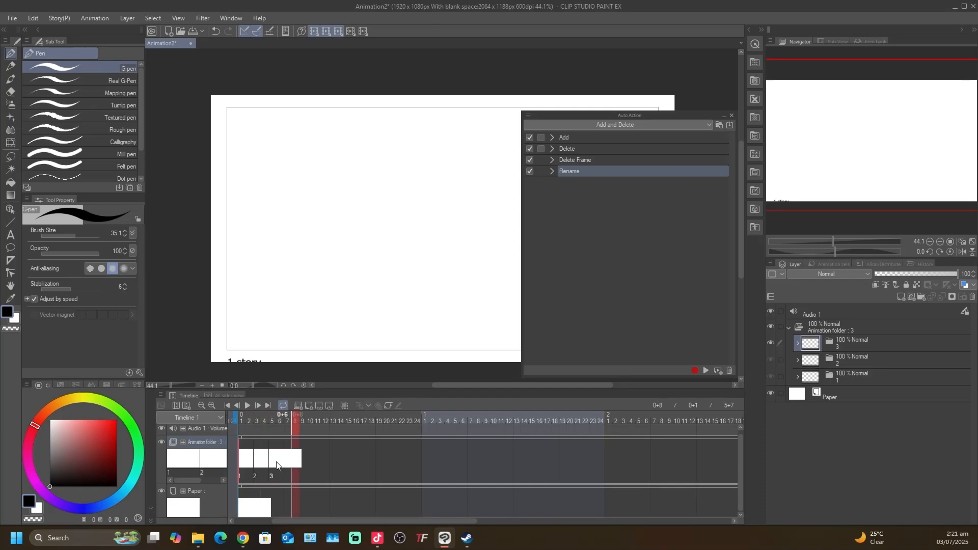
left_click(242, 460)
key("Right")
key("Right")
key("Right")
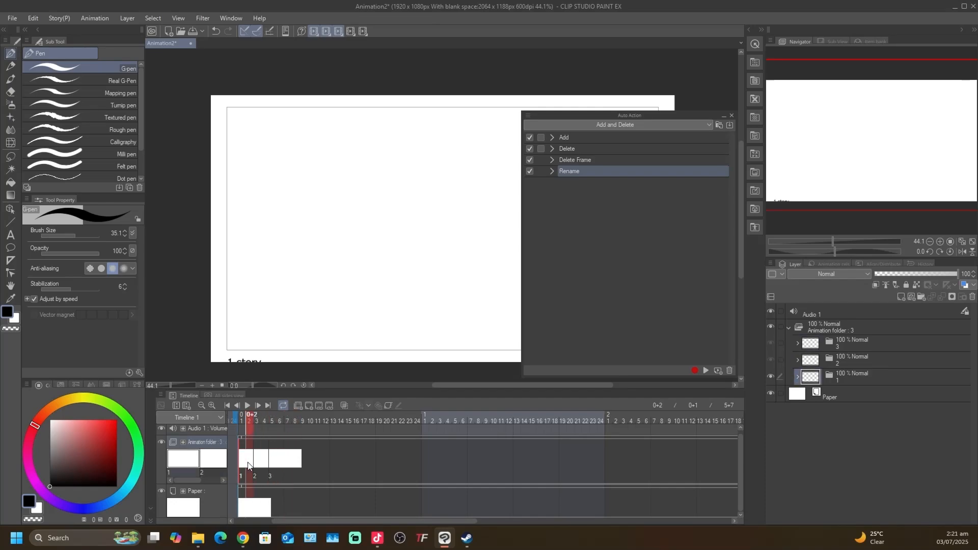
key("Right")
key("Right")
In the shortcut settings, assign Alt+, to the Edit track command Select previous cel.
left_click(12, 19)
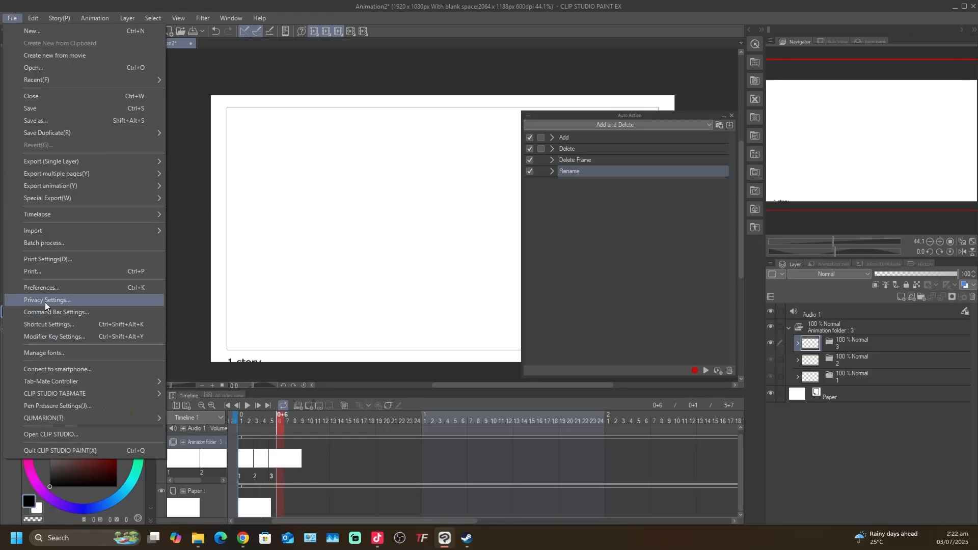
left_click(47, 324)
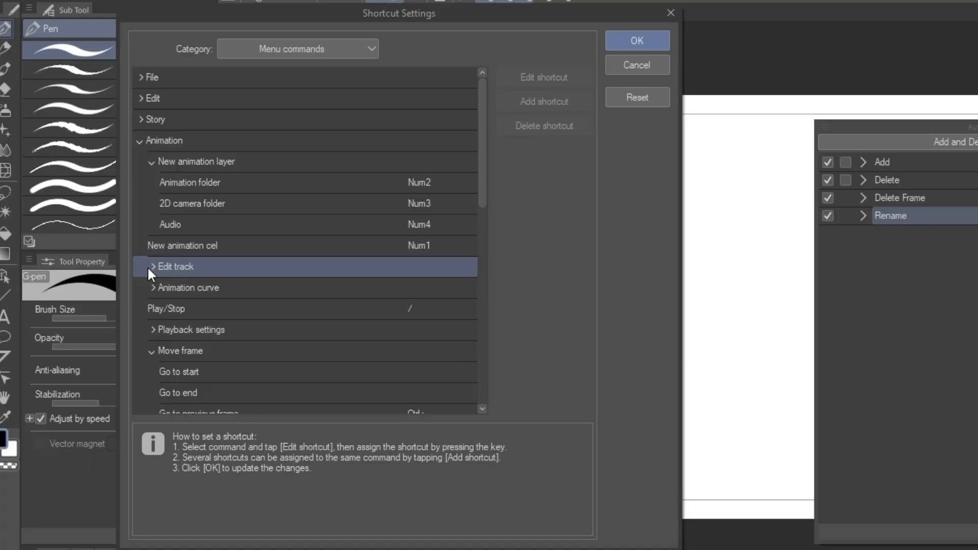
left_click(151, 266)
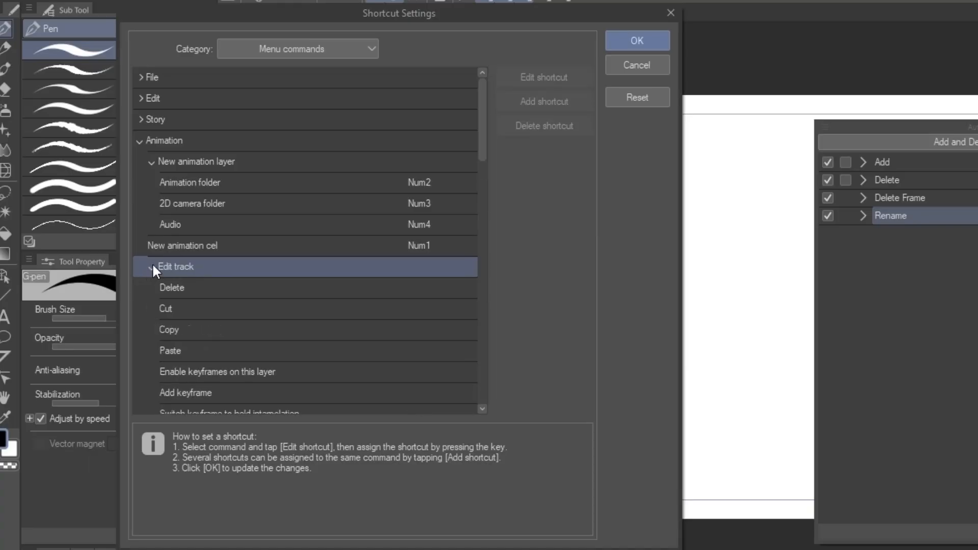
scroll(310, 333, "down", 2)
scroll(310, 334, "down", 1)
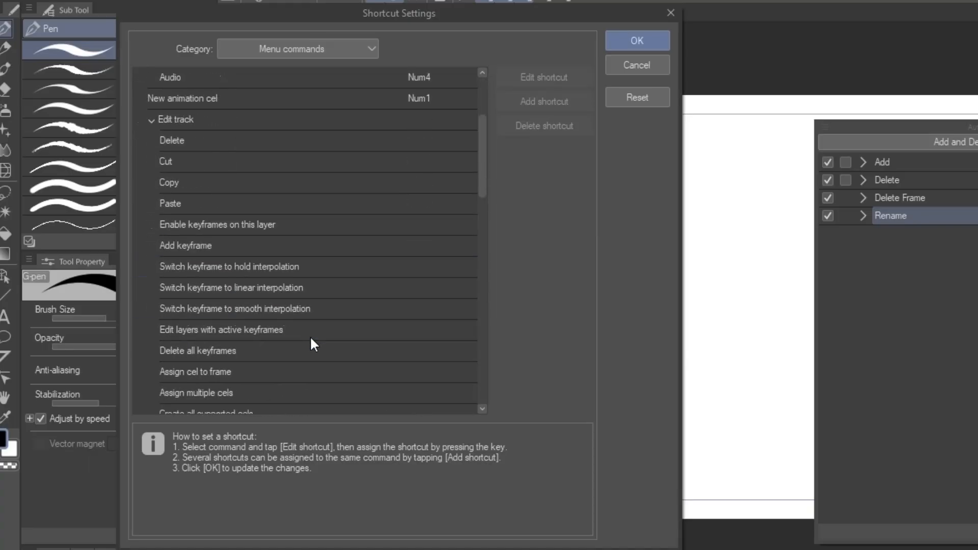
scroll(270, 329, "down", 1)
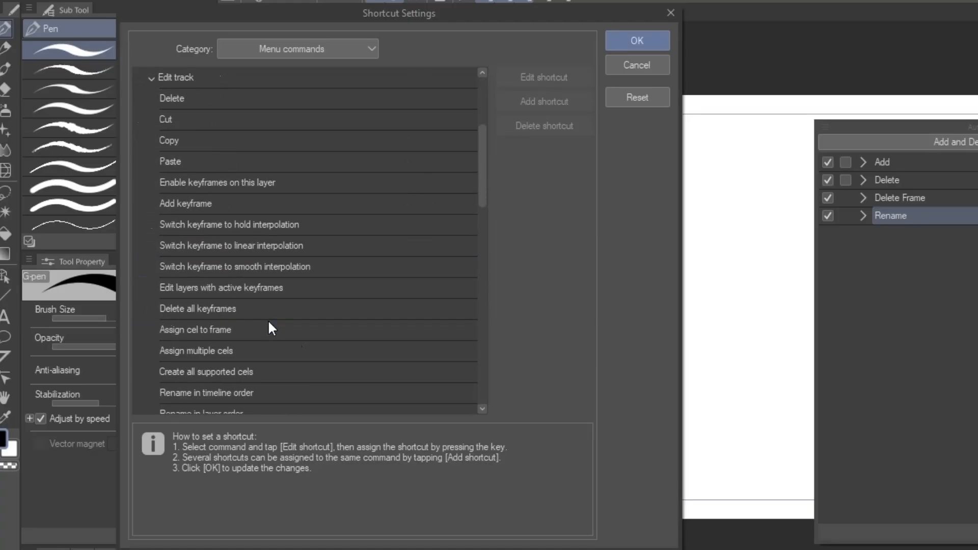
scroll(249, 327, "down", 3)
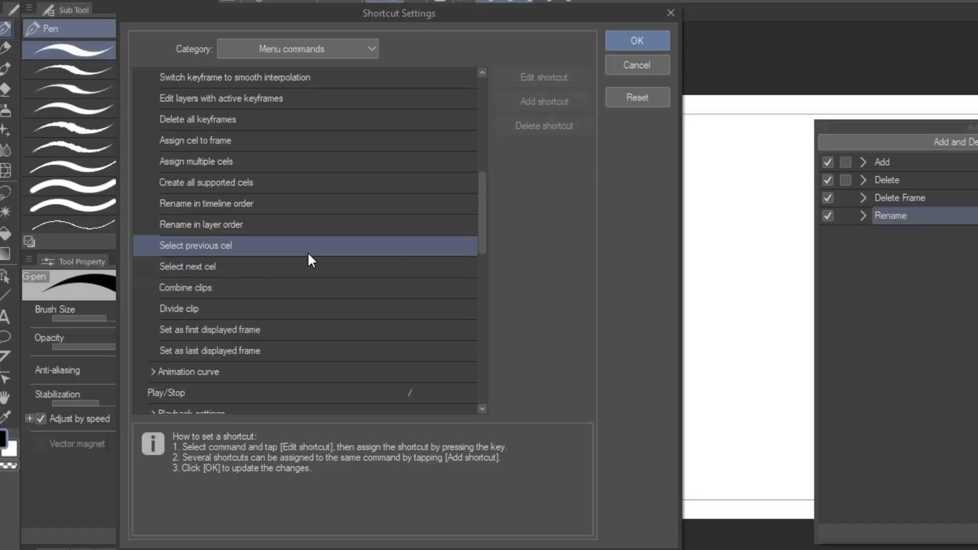
left_click(331, 252)
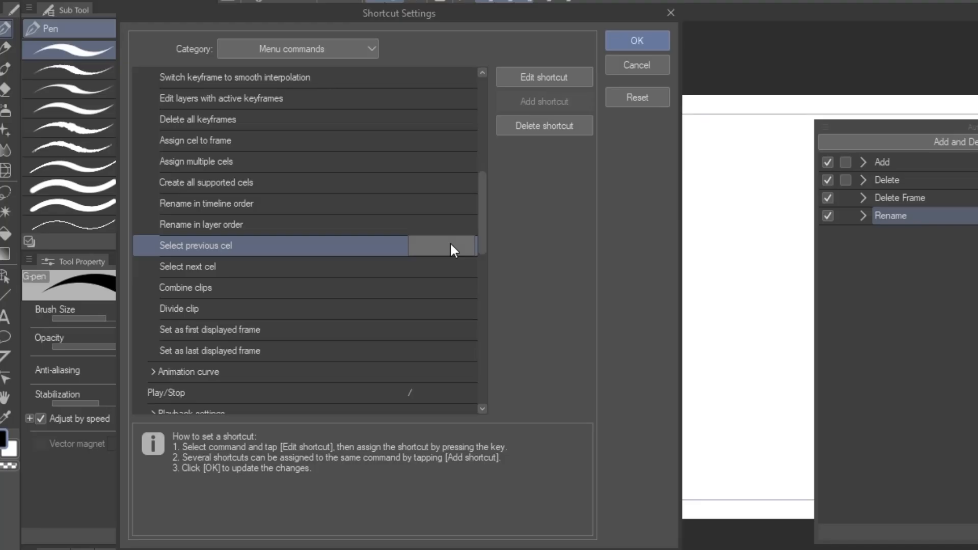
key("alt+comma")
Assign Alt+. to the Select next cel command and apply the shortcut settings.
left_click(439, 271)
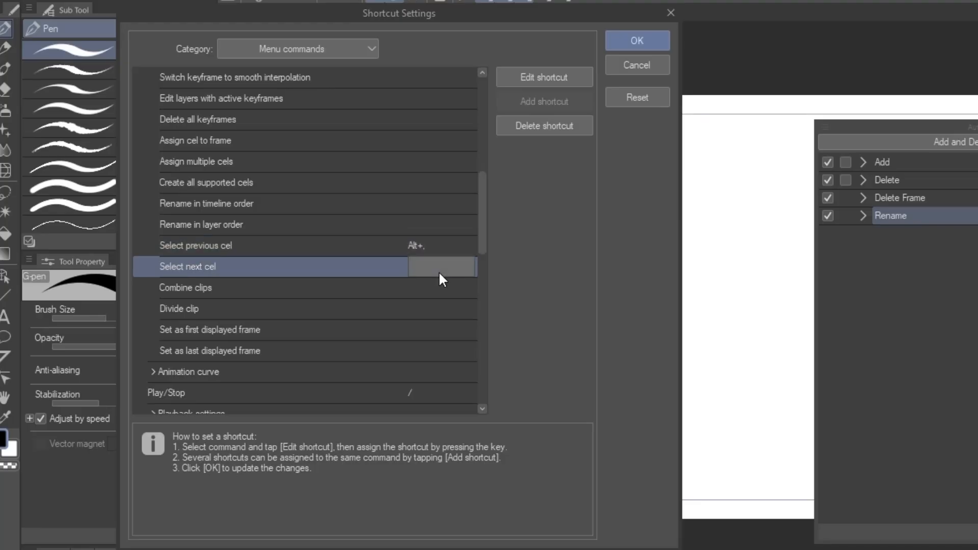
left_click(514, 257)
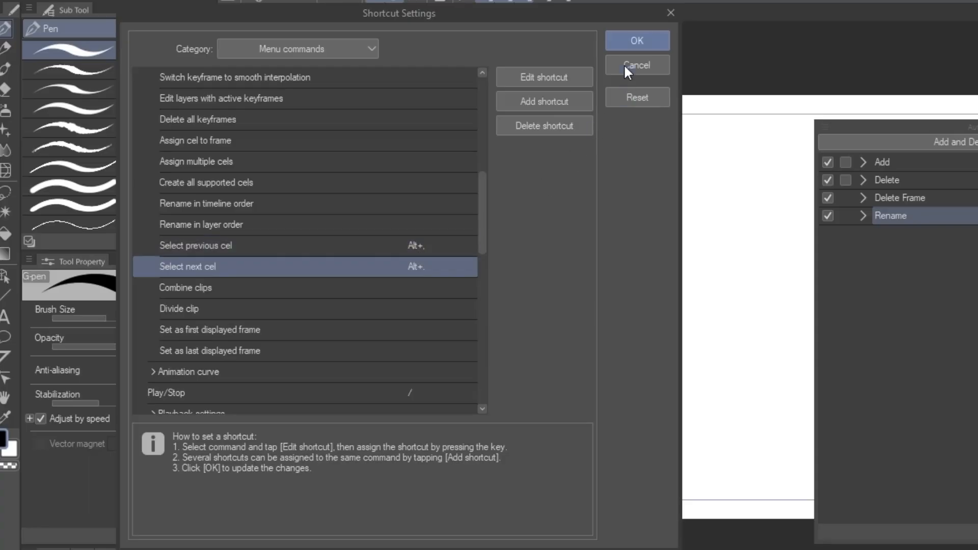
left_click(640, 35)
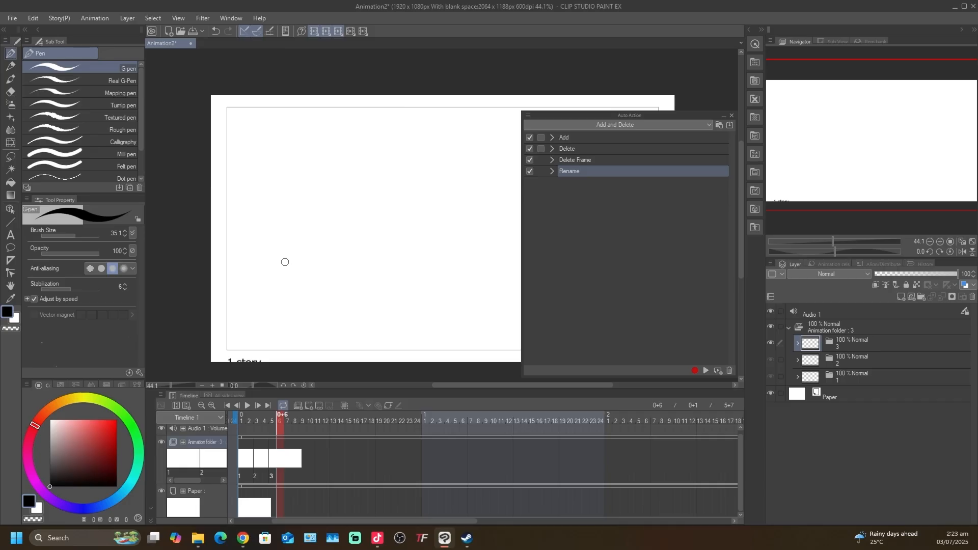
Test the Select previous cel and Select next cel commands by moving back and forth between cels 1, 2 and 3.
key("alt+comma")
key("alt+comma")
key("alt+comma")
key("alt+comma")
key("alt+comma")
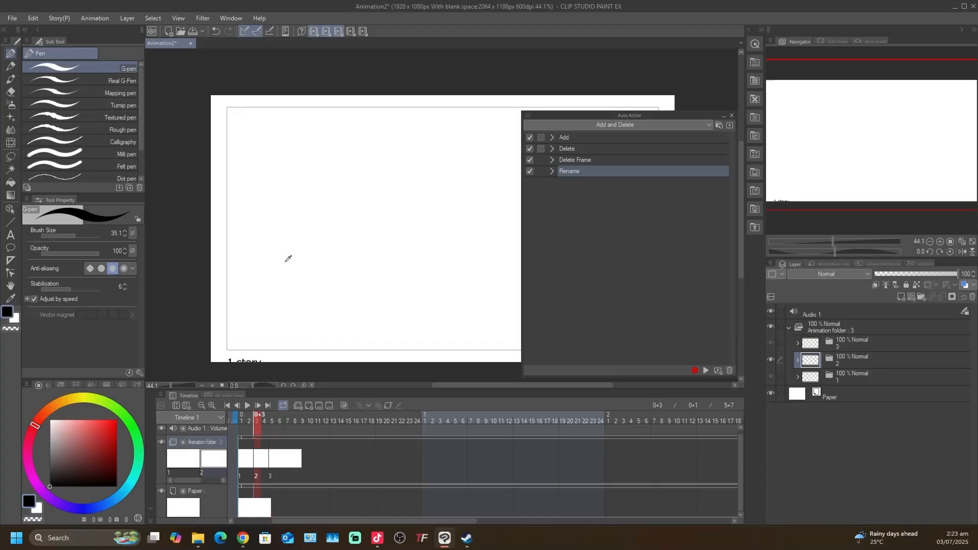
key("alt+period")
key("alt+period")
key("alt+period")
key("alt+period")
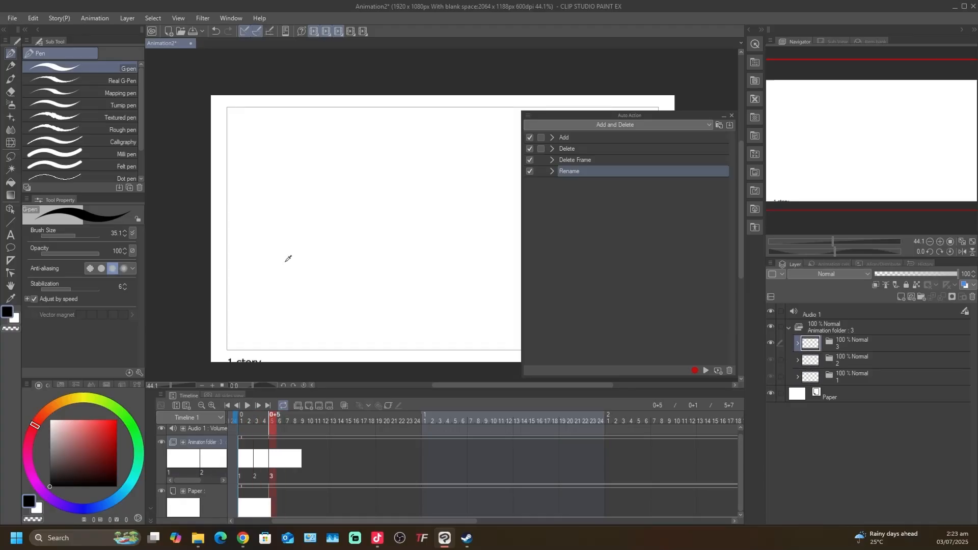
key("alt+comma")
key("alt+comma")
key("alt+comma")
key("alt+comma")
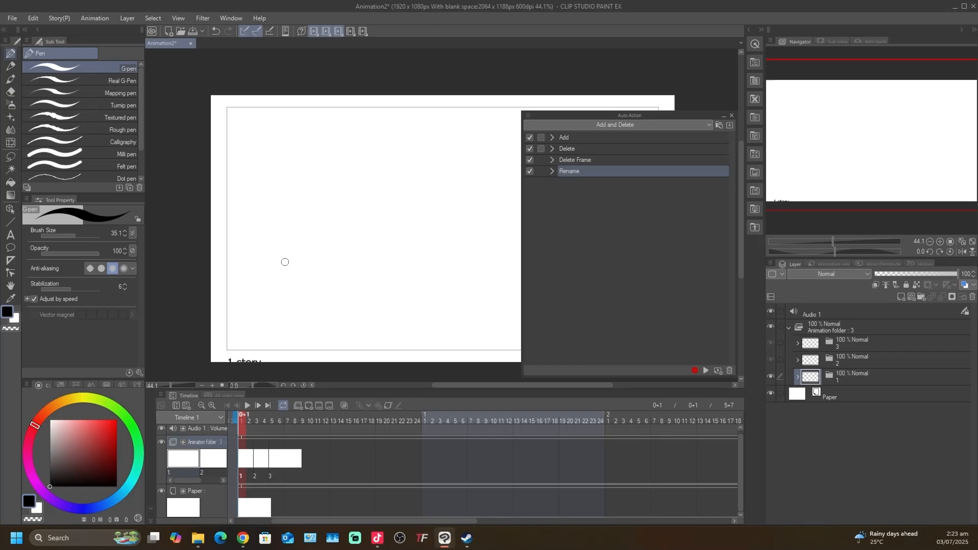
key("alt+period")
key("alt+period")
key("alt+period")
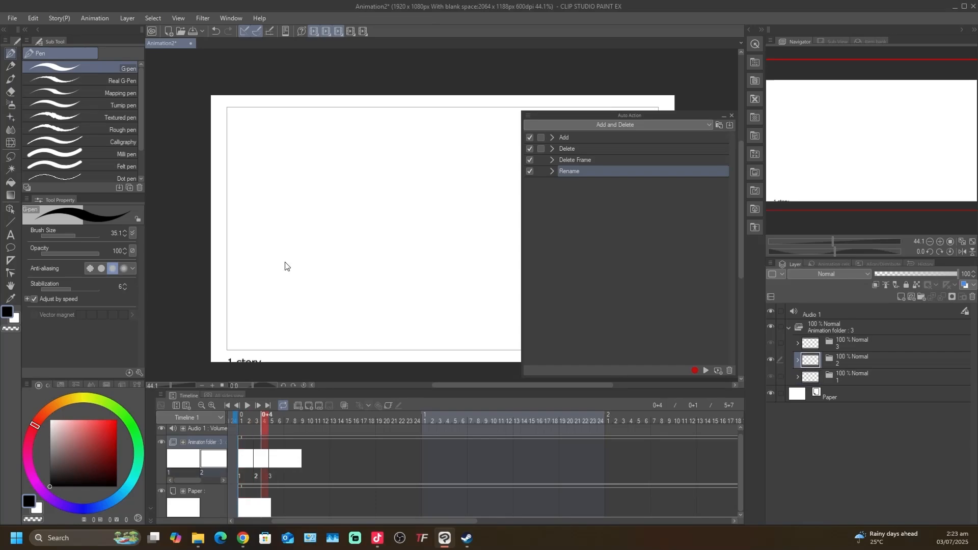
key("alt+period")
key("alt+period")
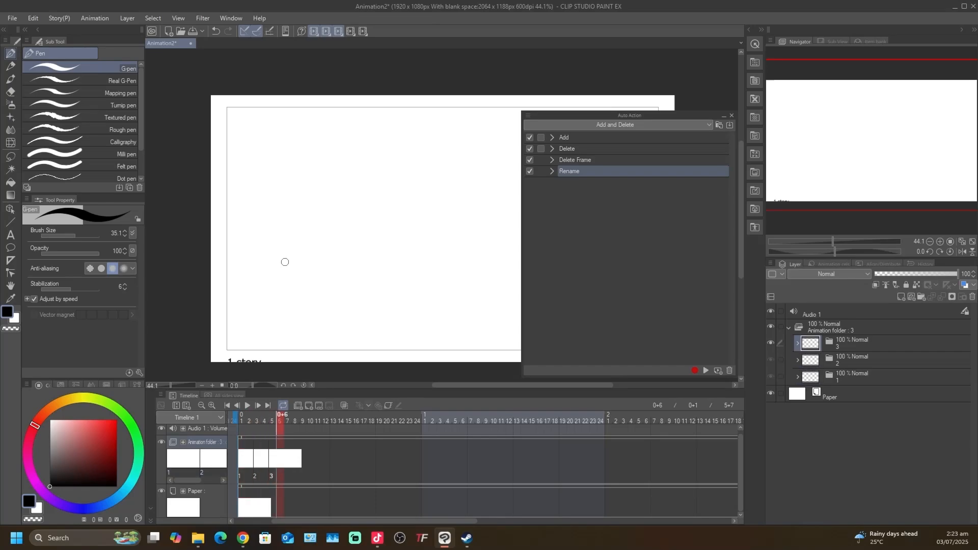
key("alt+comma")
key("alt+comma")
key("alt+comma")
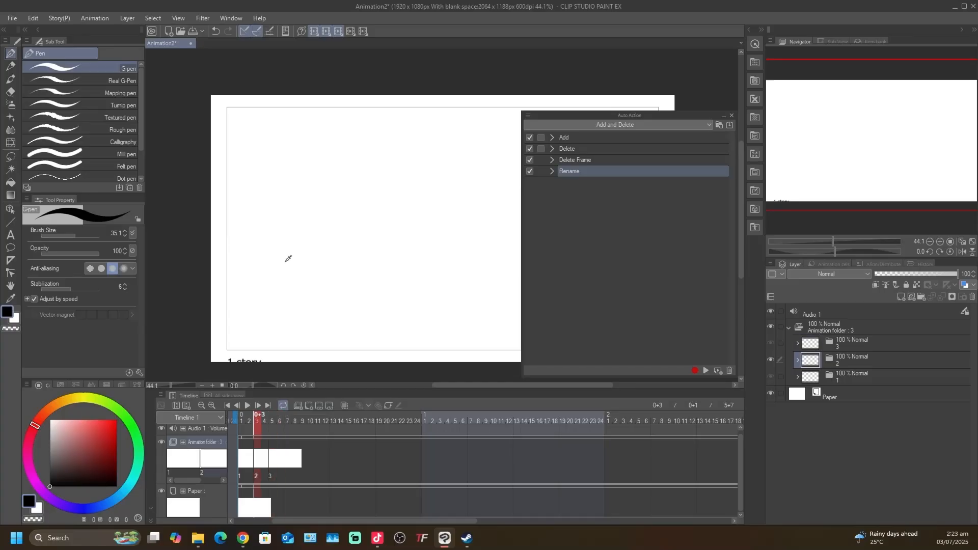
key("alt+comma")
key("alt+comma")
key("alt+period")
key("alt+period")
key("alt+period")
key("alt+period")
key("alt+comma")
key("alt+comma")
key("alt+comma")
key("alt+period")
key("alt+period")
key("alt+comma")
key("alt+comma")
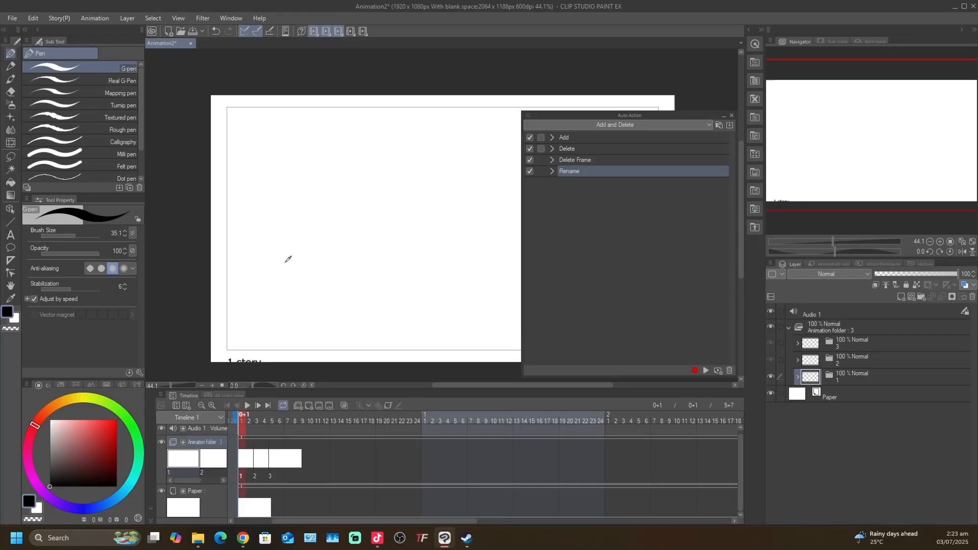
key("alt+period")
key("alt+period")
key("alt+comma")
key("alt+comma")
key("alt+period")
key("alt+period")
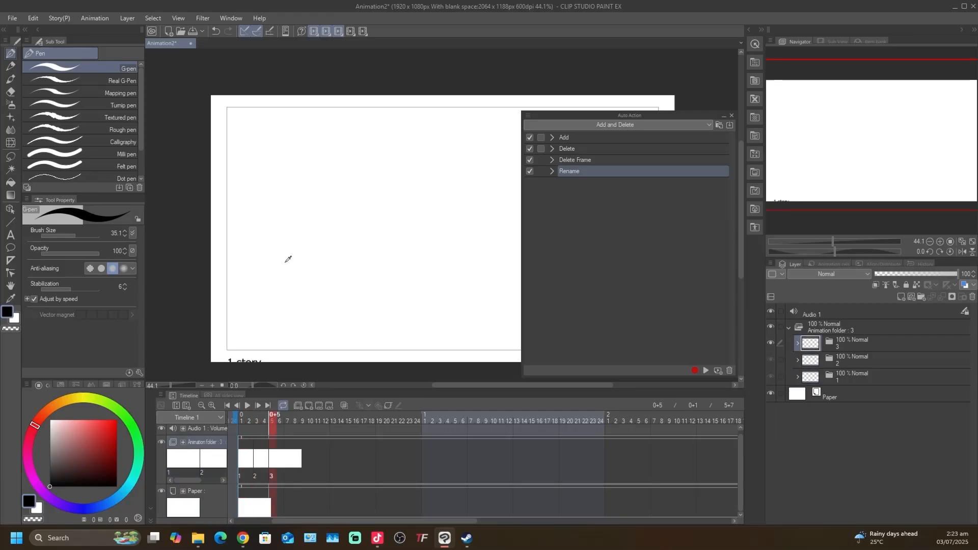
Check the cel navigation shortcuts again by stepping repeatedly to the previous and next cels of the animation folder.
key("alt+comma")
key("alt+comma")
key("alt+period")
key("alt+period")
key("alt+comma")
key("alt+comma")
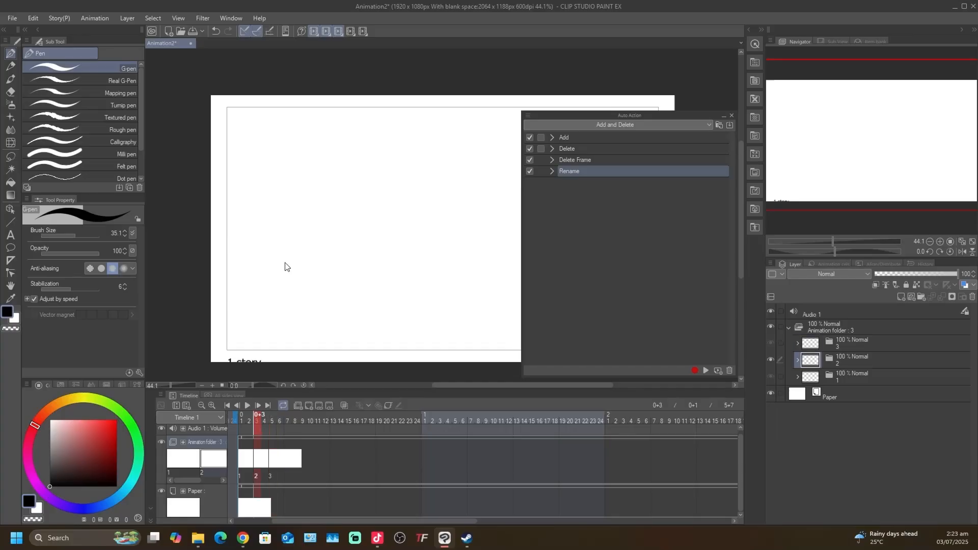
key("alt+period")
key("alt+period")
key("alt+period")
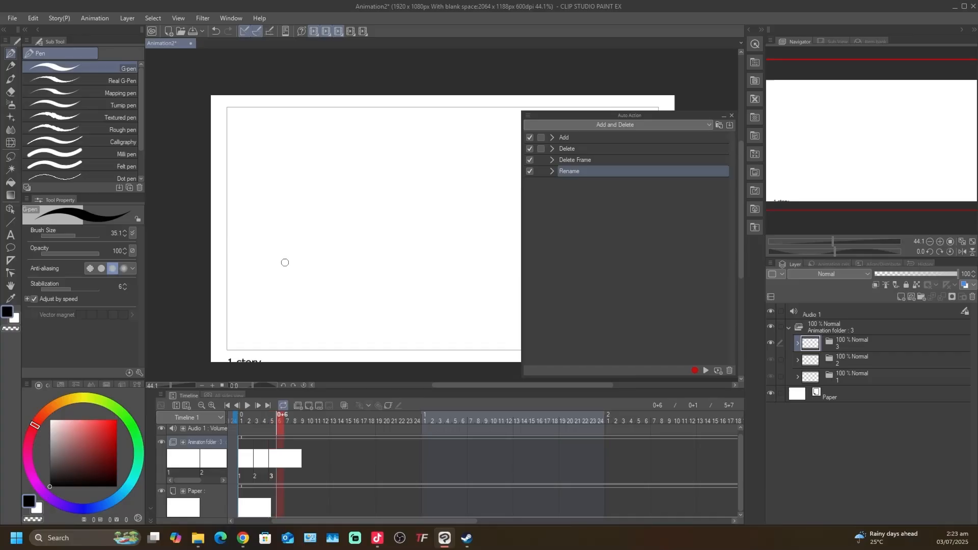
key("alt+comma")
key("alt+comma")
key("alt+comma")
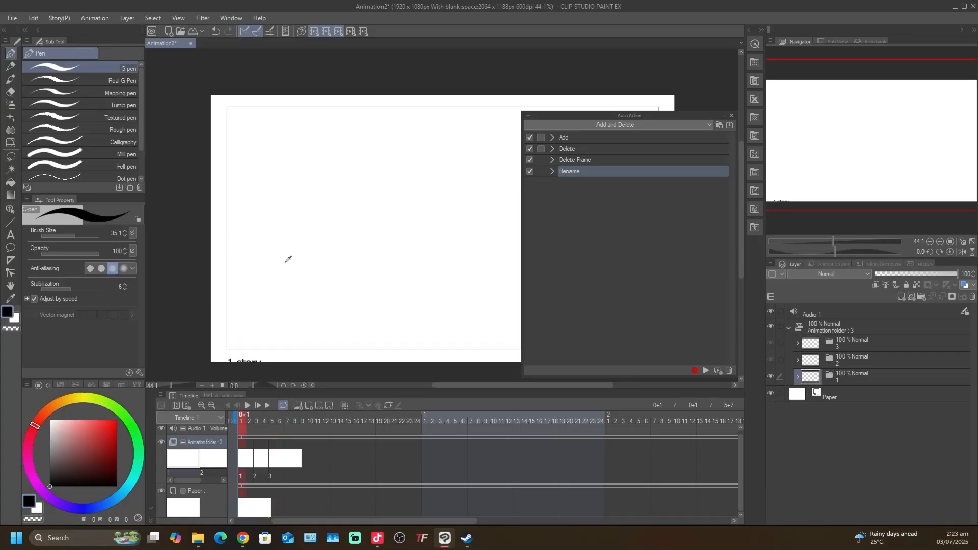
key("alt+period")
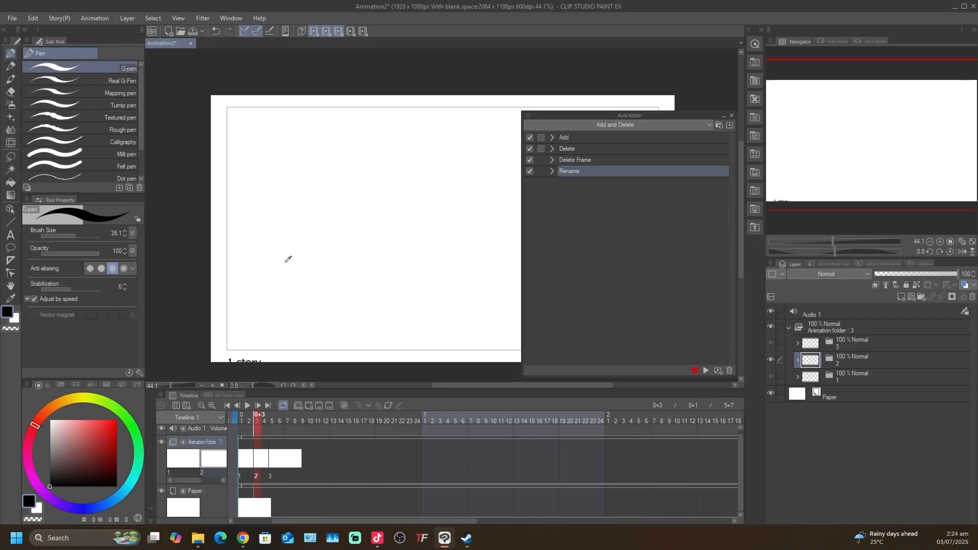
key("alt+period")
key("alt+comma")
key("alt+comma")
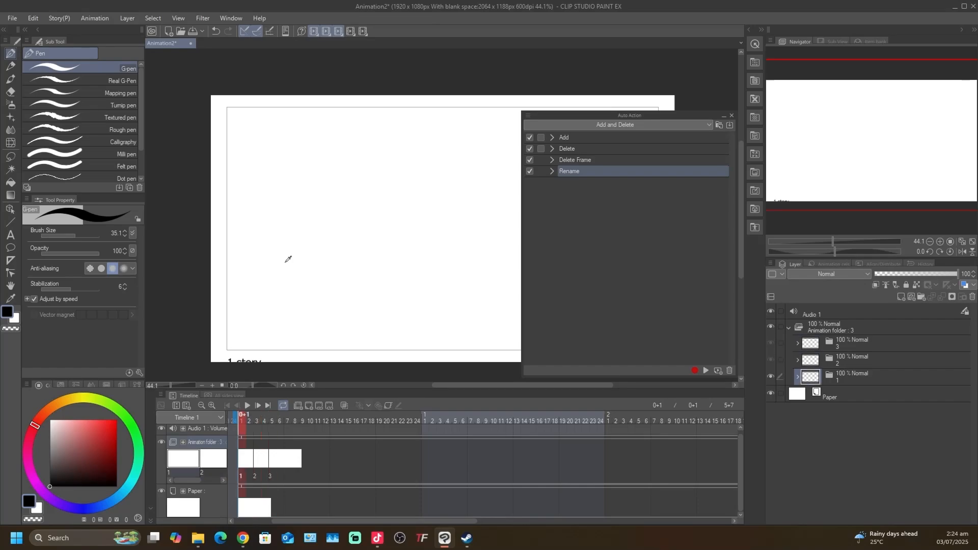
key("alt+period")
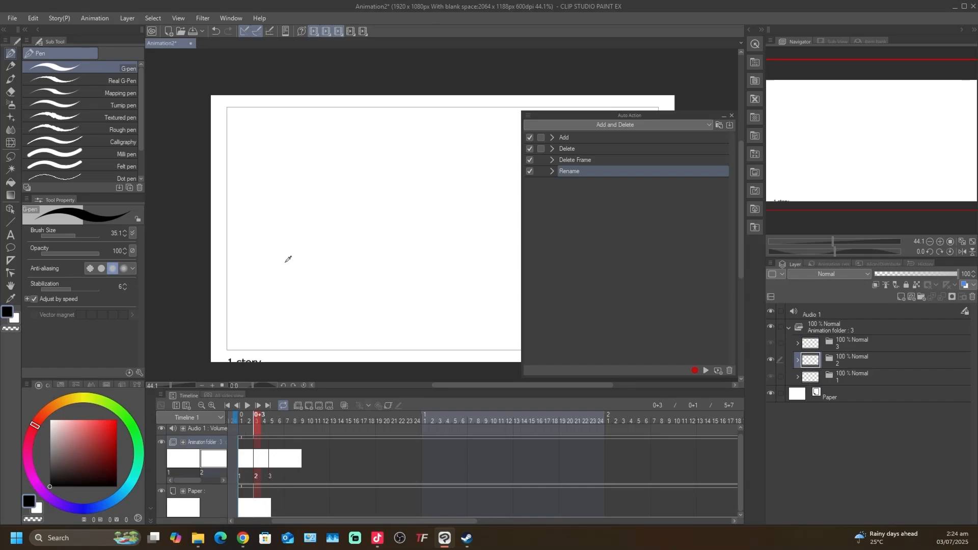
key("alt+period")
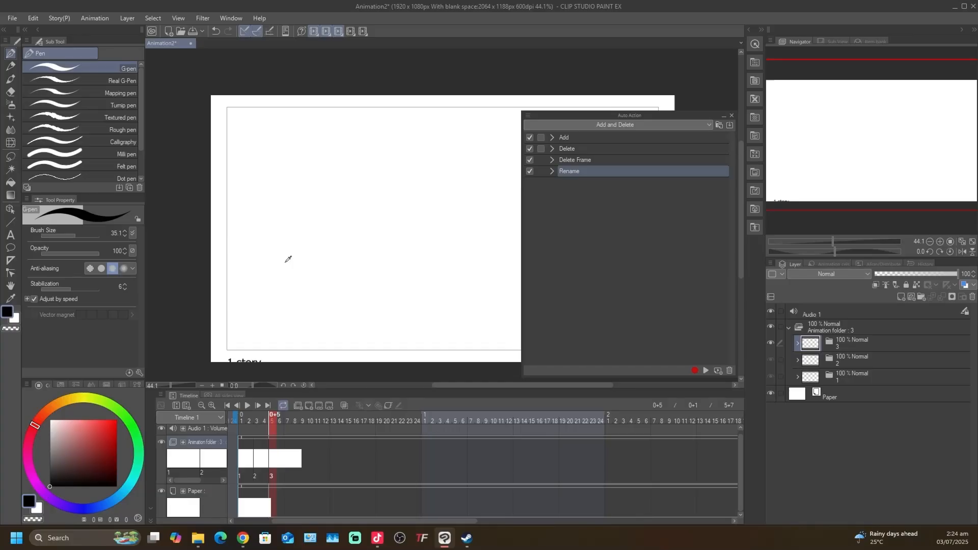
key("alt")
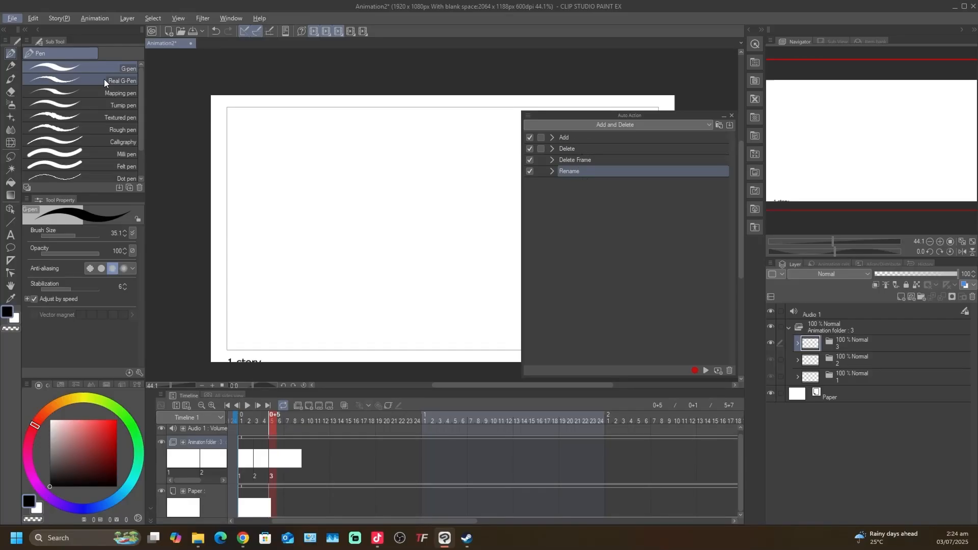
In the shortcut settings for auto actions, assign Num+ to Add and Num- to Delete in the Add and Delete set.
left_click(12, 19)
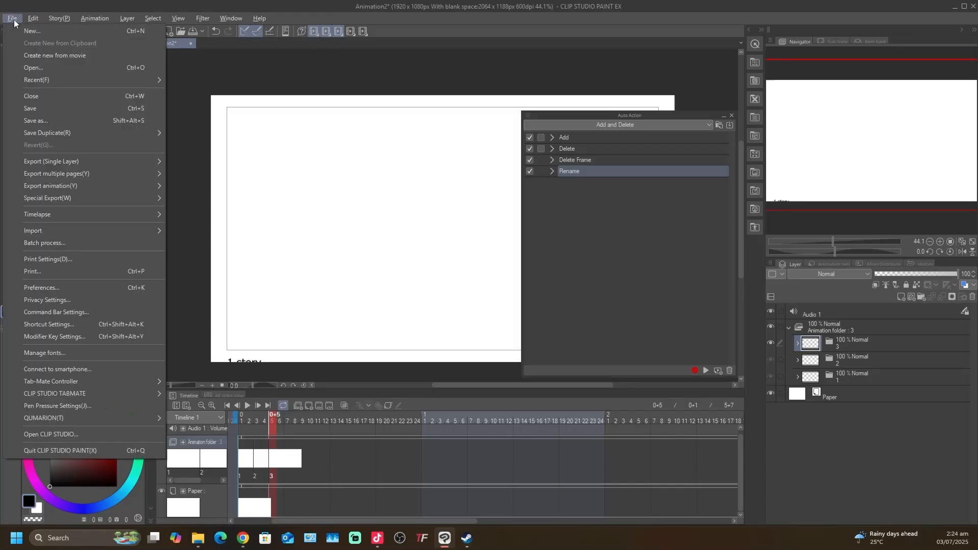
left_click(46, 328)
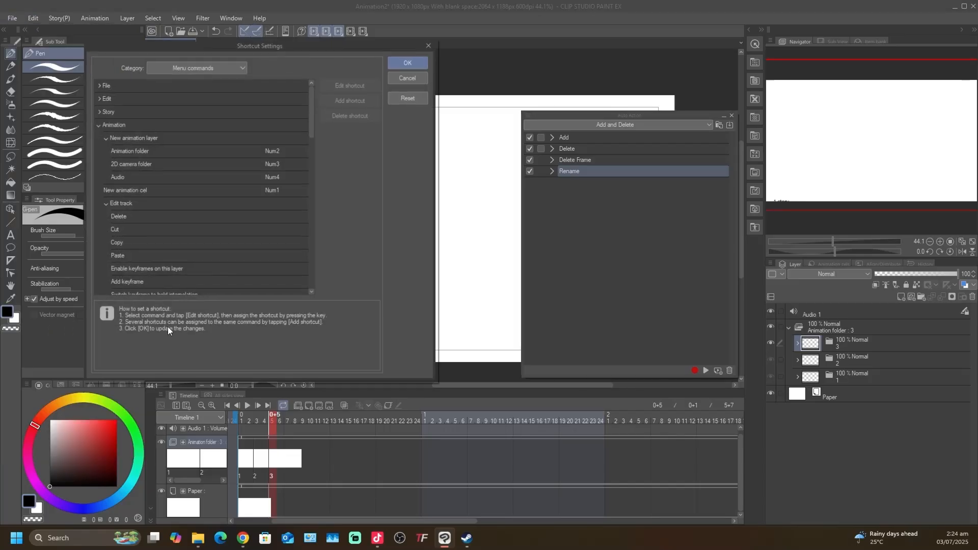
left_click(241, 67)
left_click(166, 113)
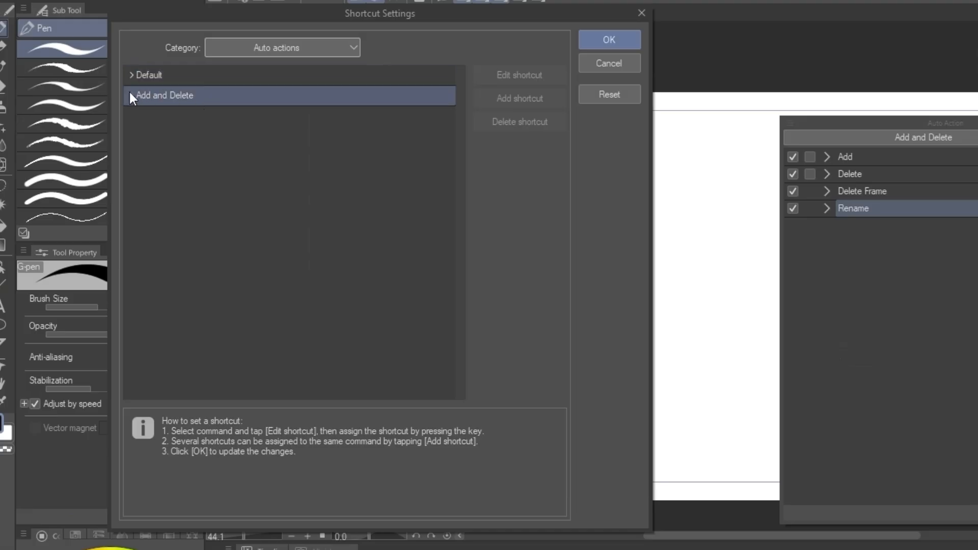
left_click(131, 95)
left_click(178, 116)
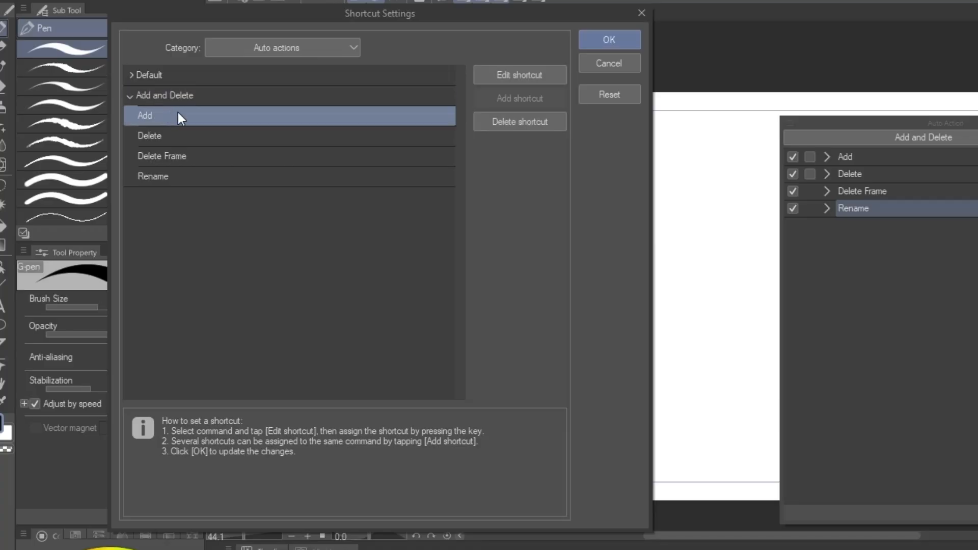
left_click(441, 117)
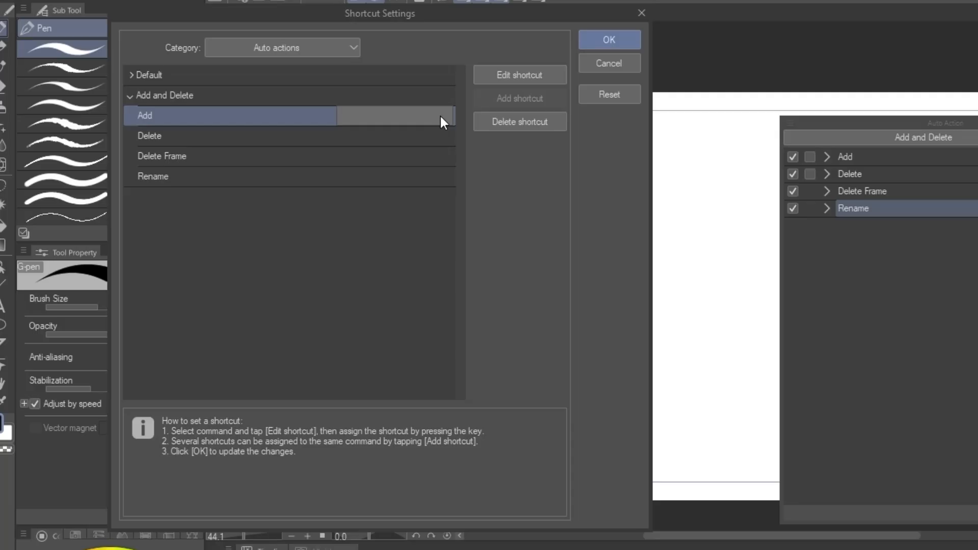
key("KP_Add")
left_click(426, 142)
key("KP_Subtract")
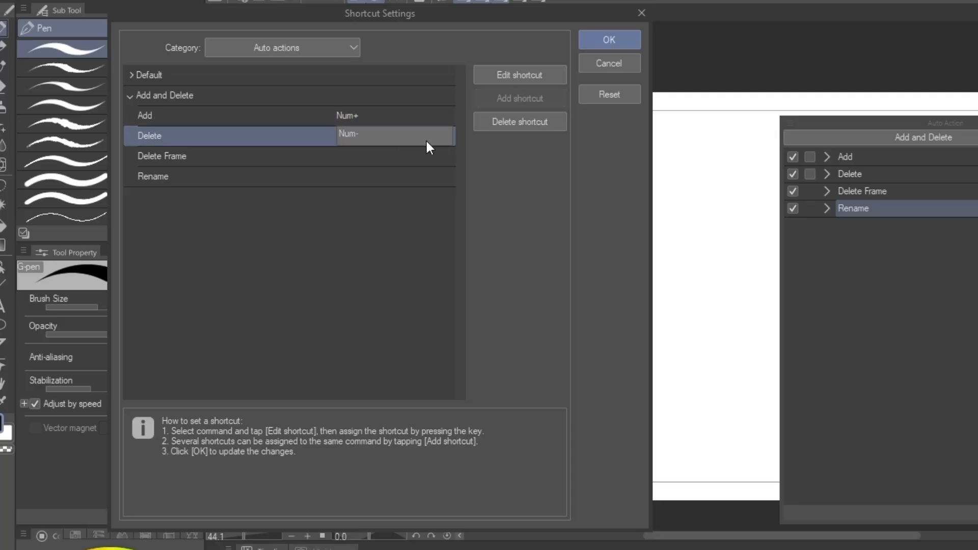
Assign Num* to the Delete Frame auto action and Num/ to Rename, and apply the shortcut settings.
left_click(399, 163)
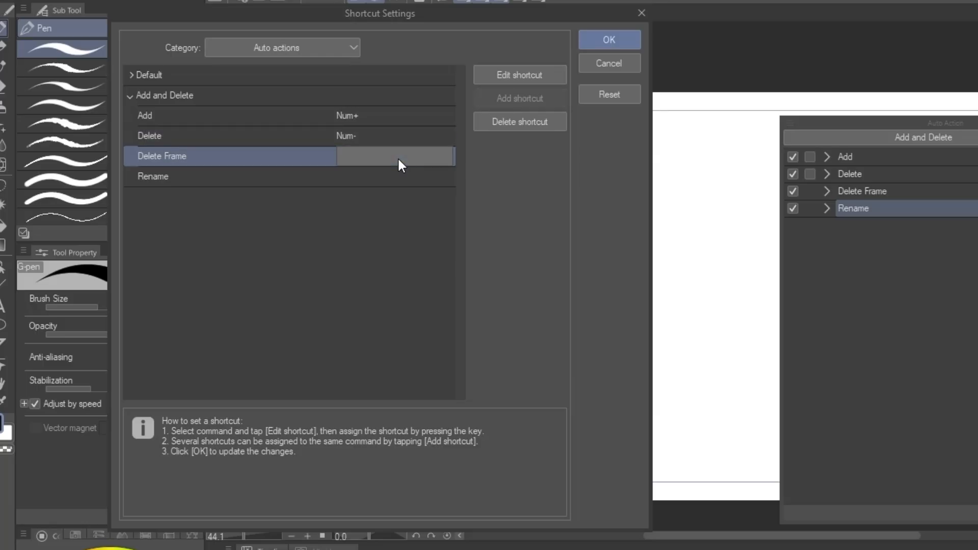
key("KP_Multiply")
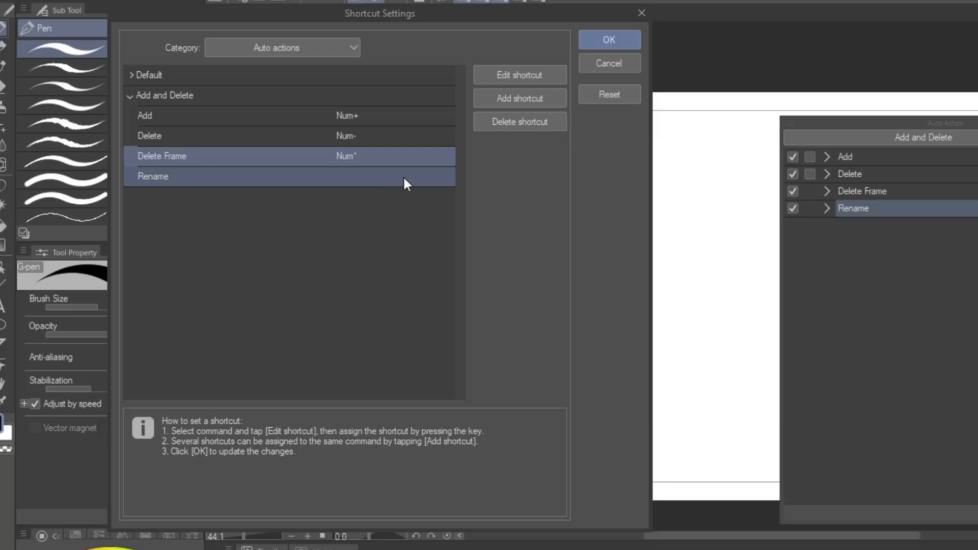
left_click(405, 171)
key("KP_Divide")
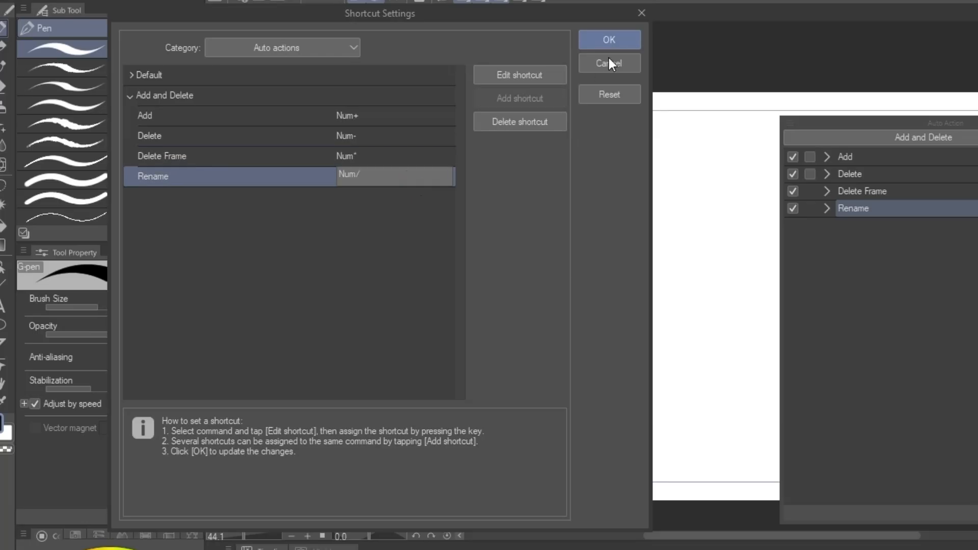
left_click(612, 38)
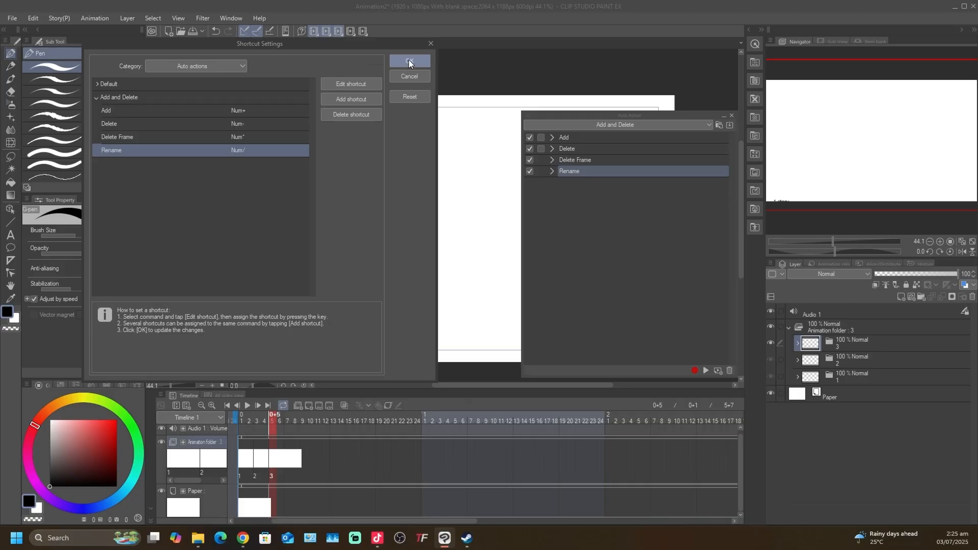
left_click(604, 43)
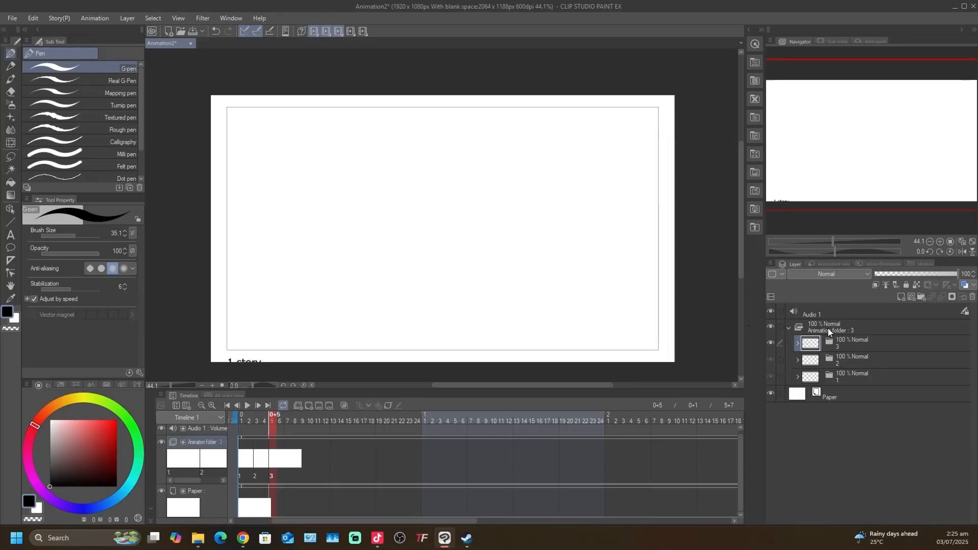
Set the palette color of the animation folder to Red and leave its name unchanged.
left_click(237, 459)
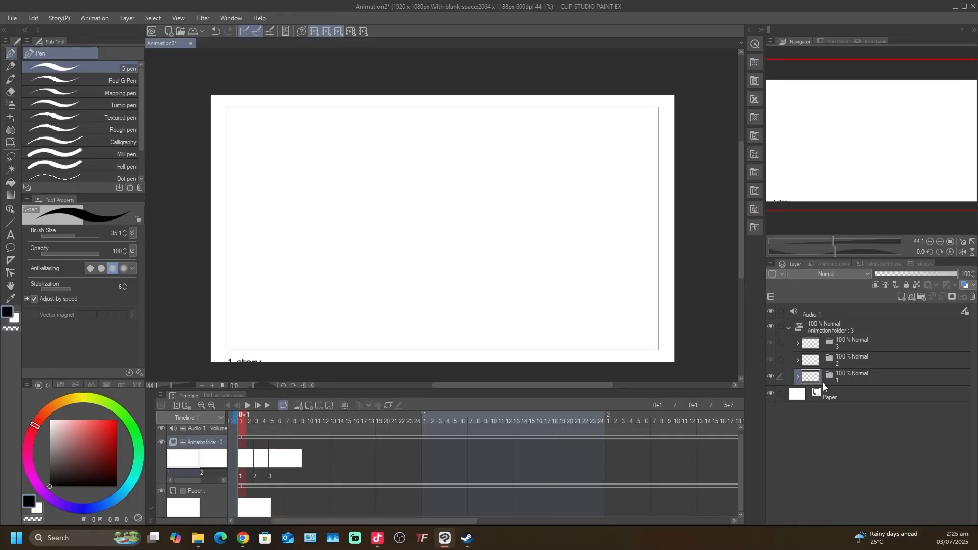
left_click(836, 381)
left_click(821, 326)
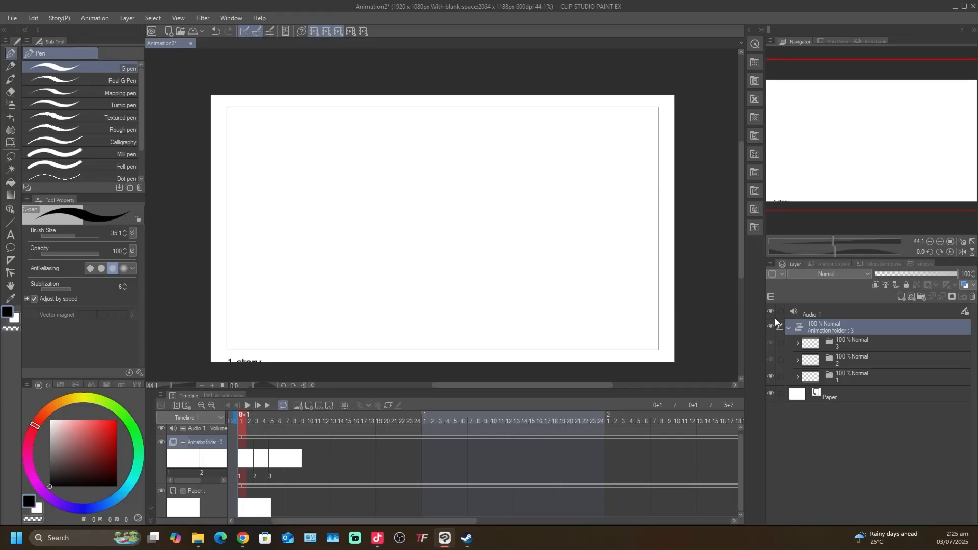
left_click(772, 273)
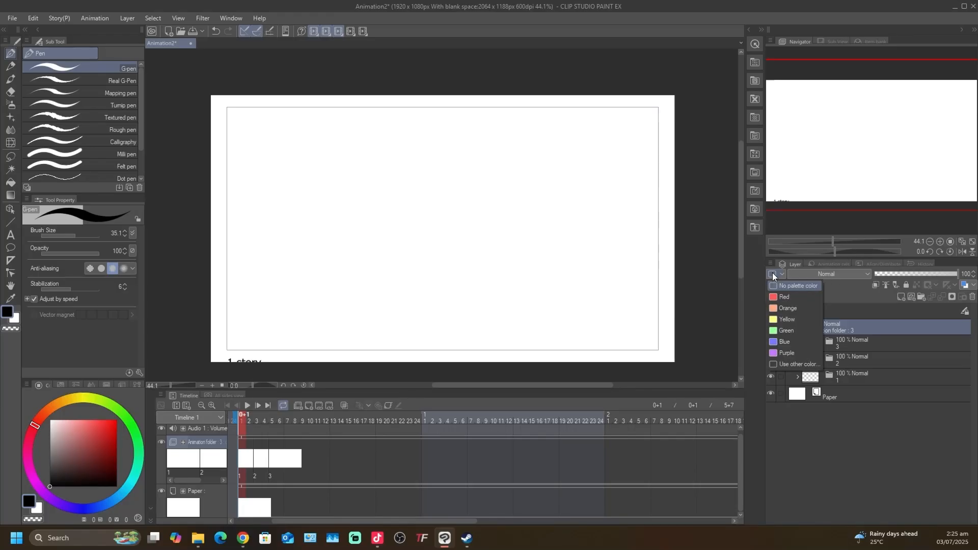
left_click(775, 293)
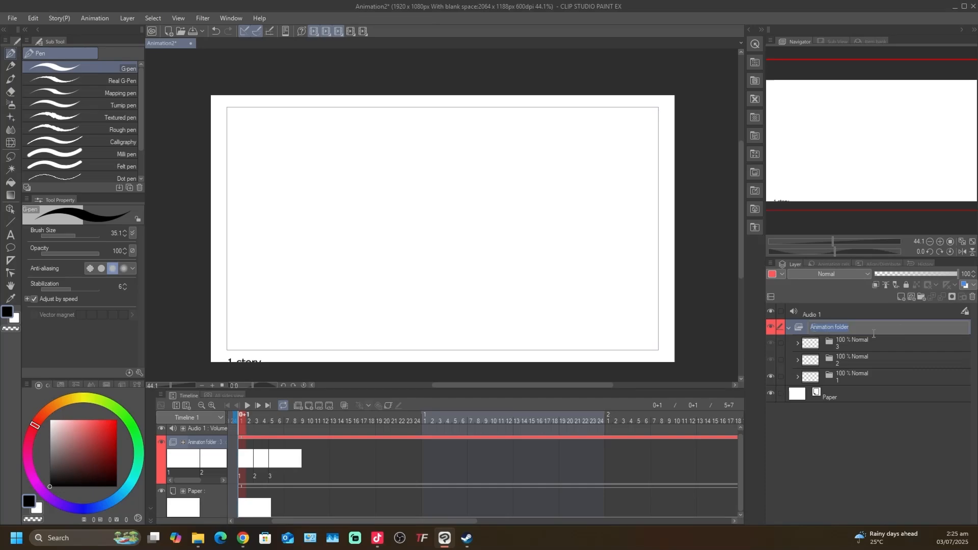
key("Return")
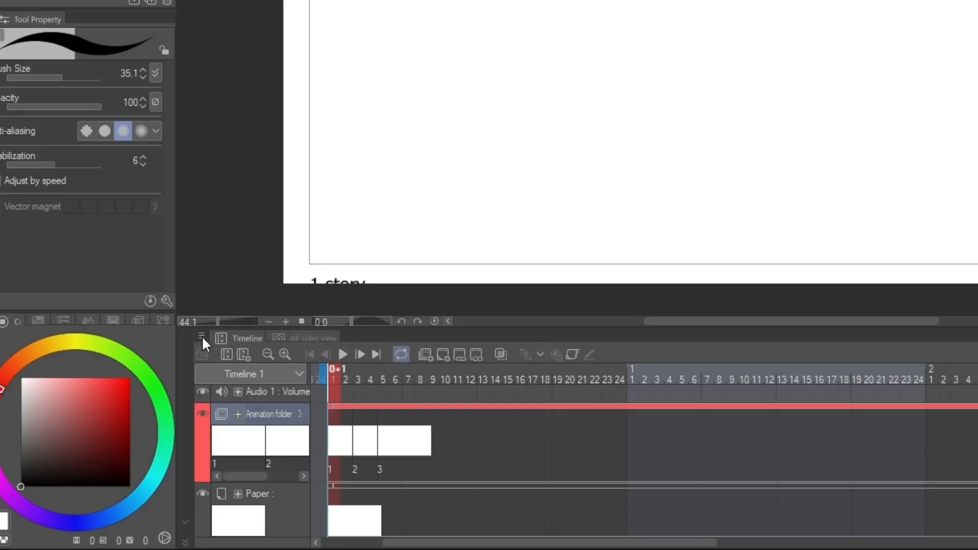
Check the timeline's Show palette color options for clips and cels without changing them.
left_click(202, 336)
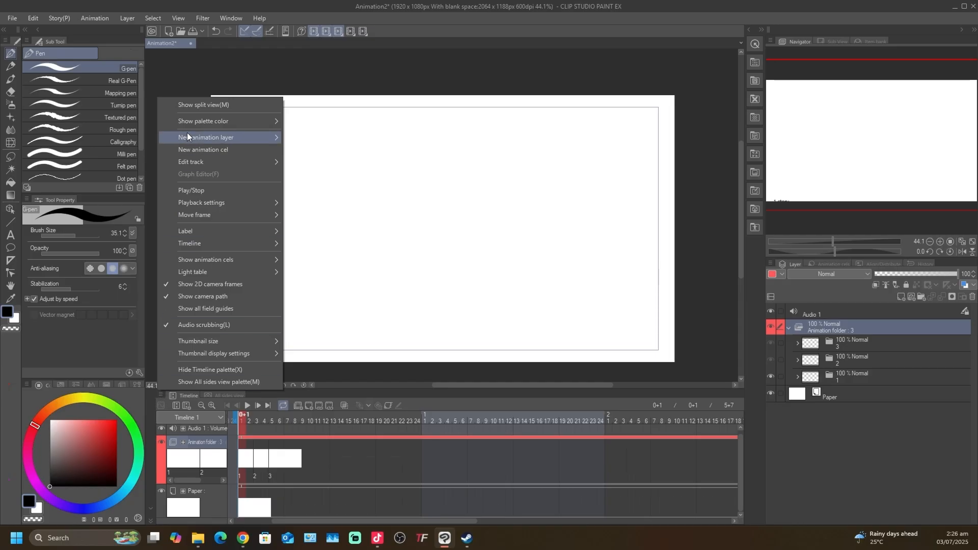
mouse_move(191, 124)
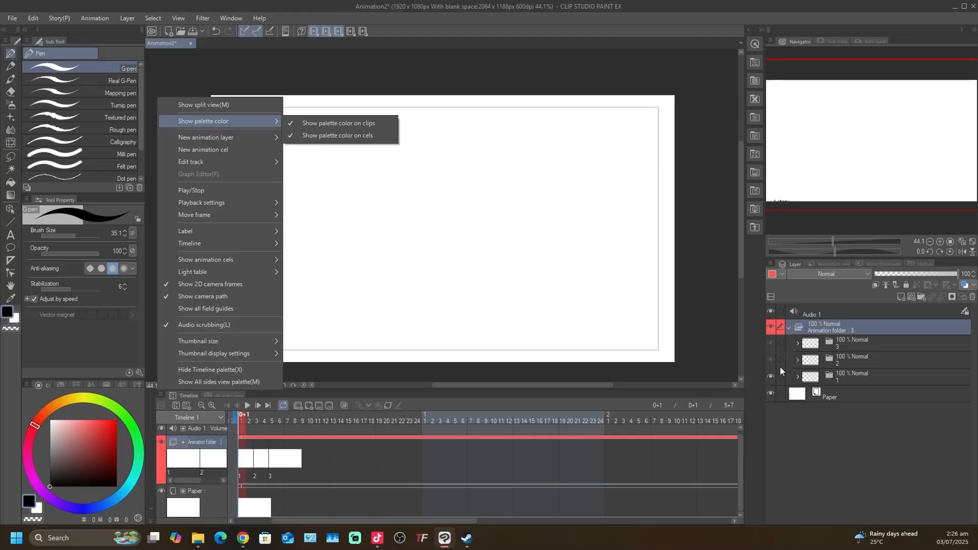
left_click(389, 241)
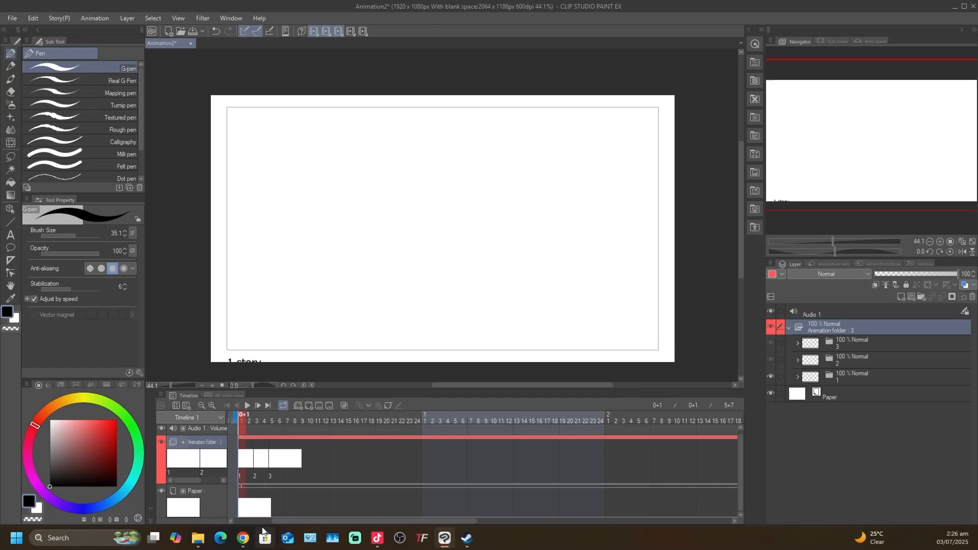
Switch to File Explorer and look through the artwork files in the All Saved work folder.
left_click(197, 539)
left_click(197, 539)
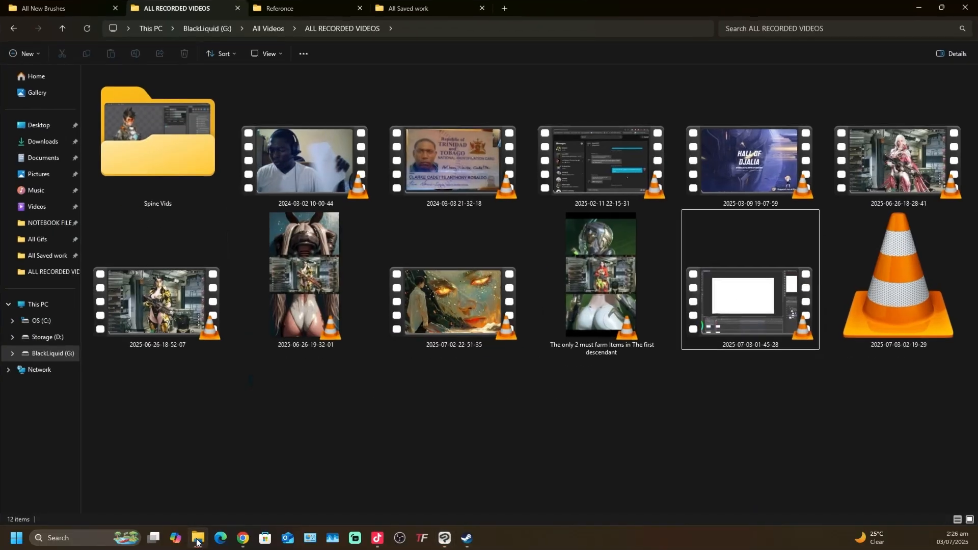
left_click(377, 9)
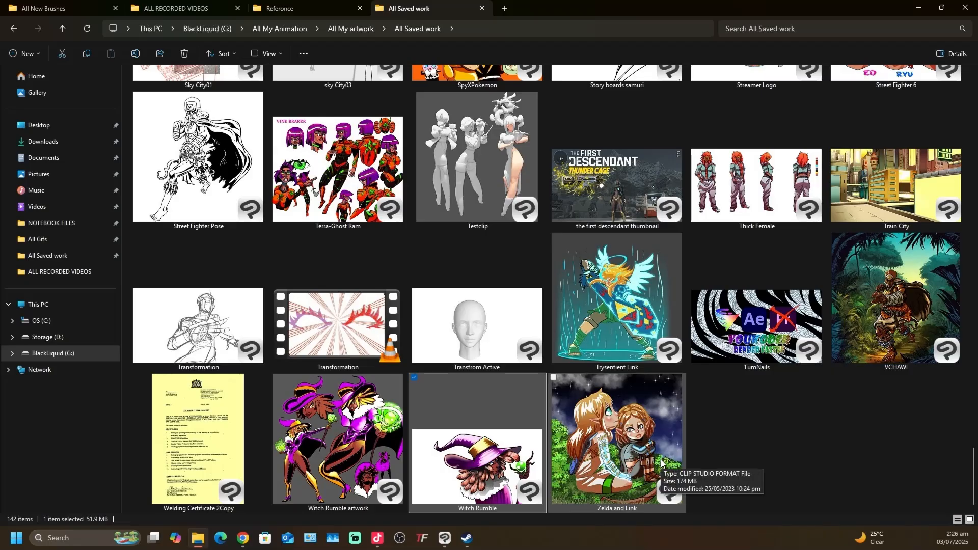
scroll(503, 496, "up", 10)
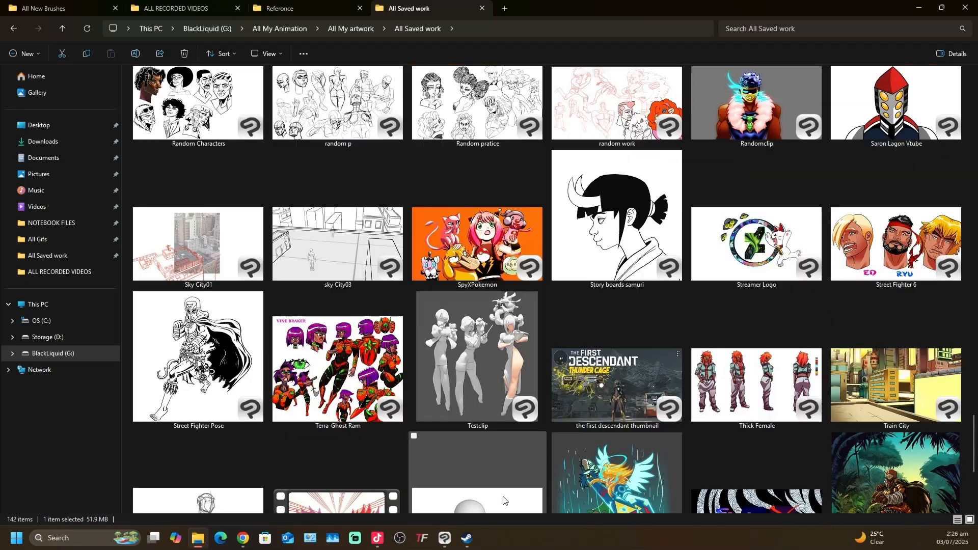
scroll(502, 496, "down", 3)
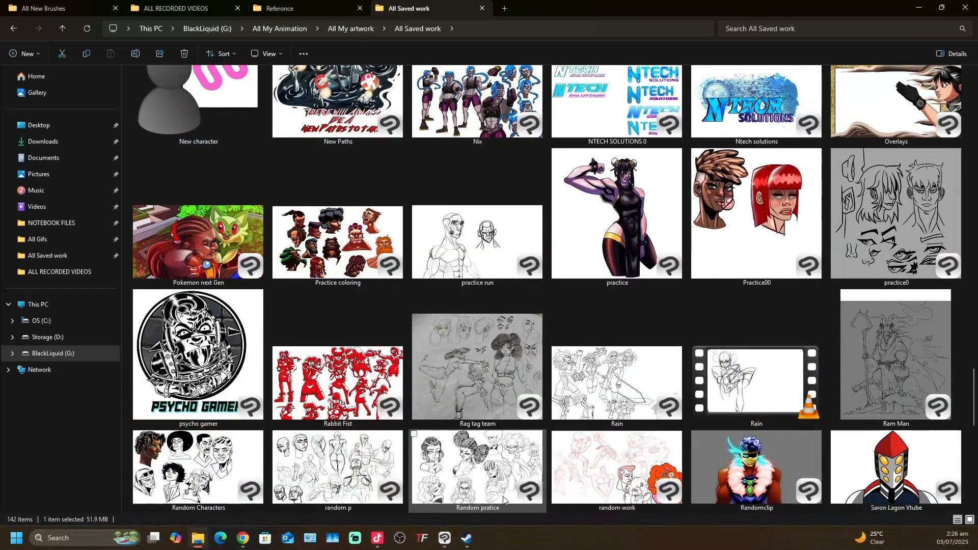
scroll(502, 496, "down", 5)
scroll(503, 496, "up", 4)
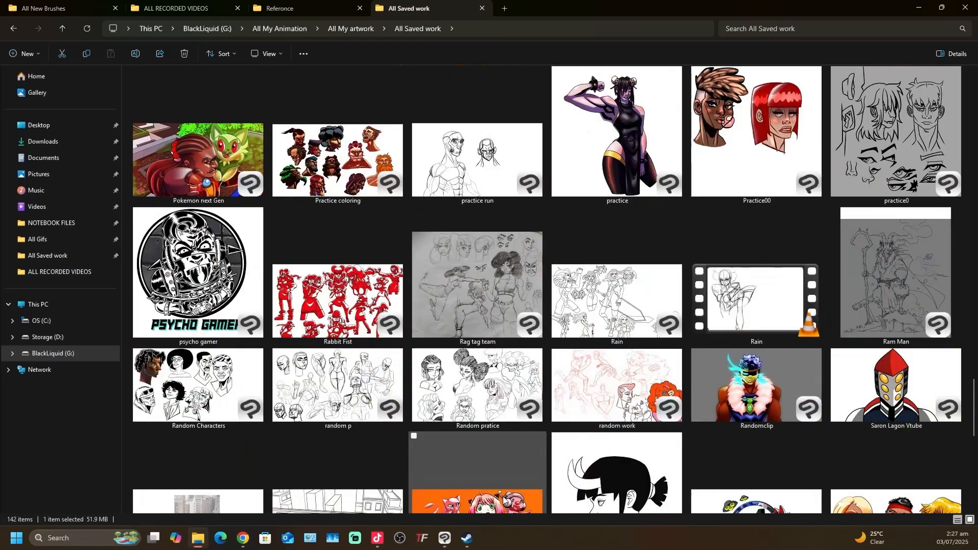
scroll(503, 496, "up", 3)
scroll(503, 496, "down", 5)
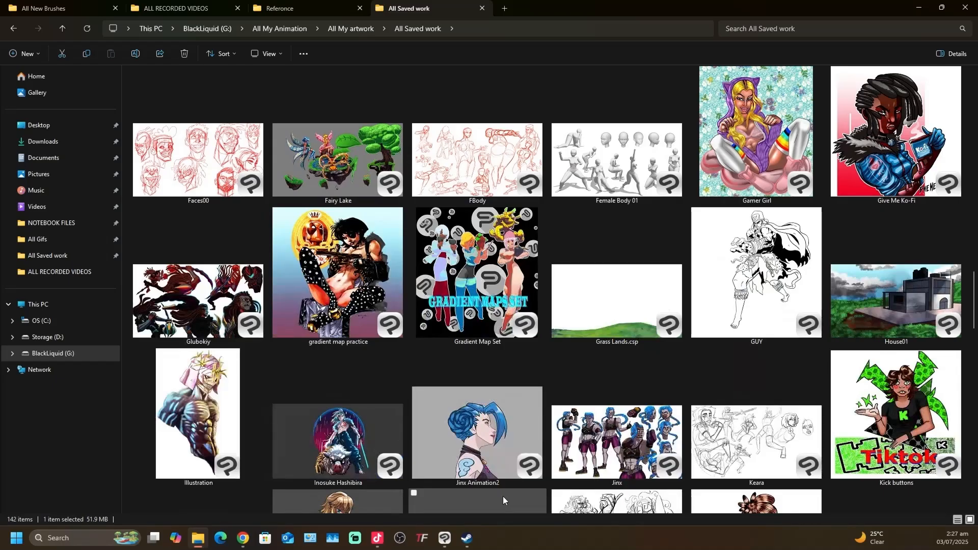
scroll(503, 496, "up", 5)
scroll(503, 496, "up", 3)
scroll(503, 496, "up", 3)
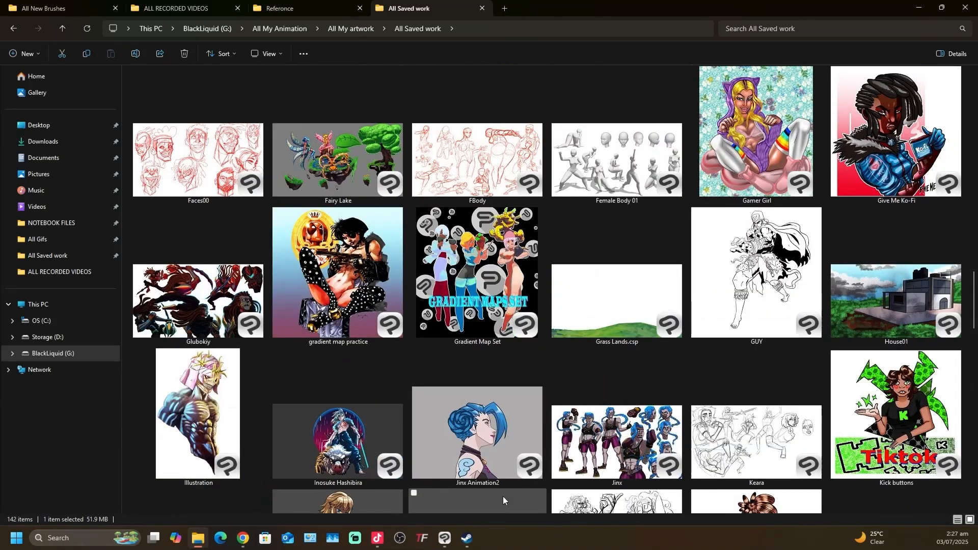